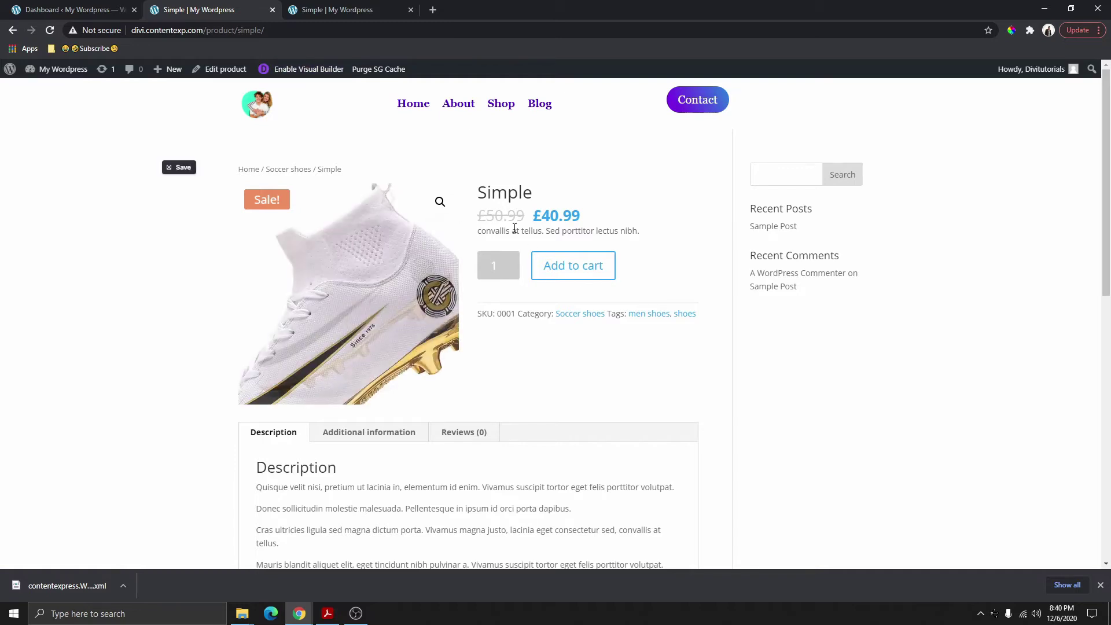
Scroll the plain Simple product page, then the purple-styled one, to compare them.
scroll(513, 231, "down", 2)
scroll(405, 173, "up", 1)
left_click(369, 13)
scroll(521, 289, "down", 7)
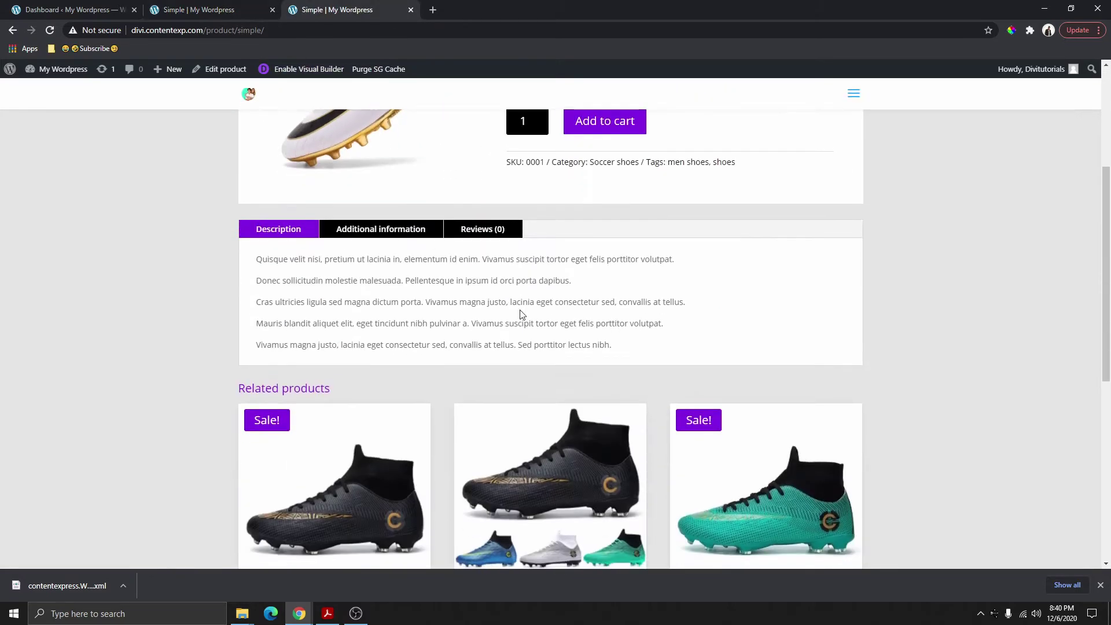
scroll(536, 385, "up", 7)
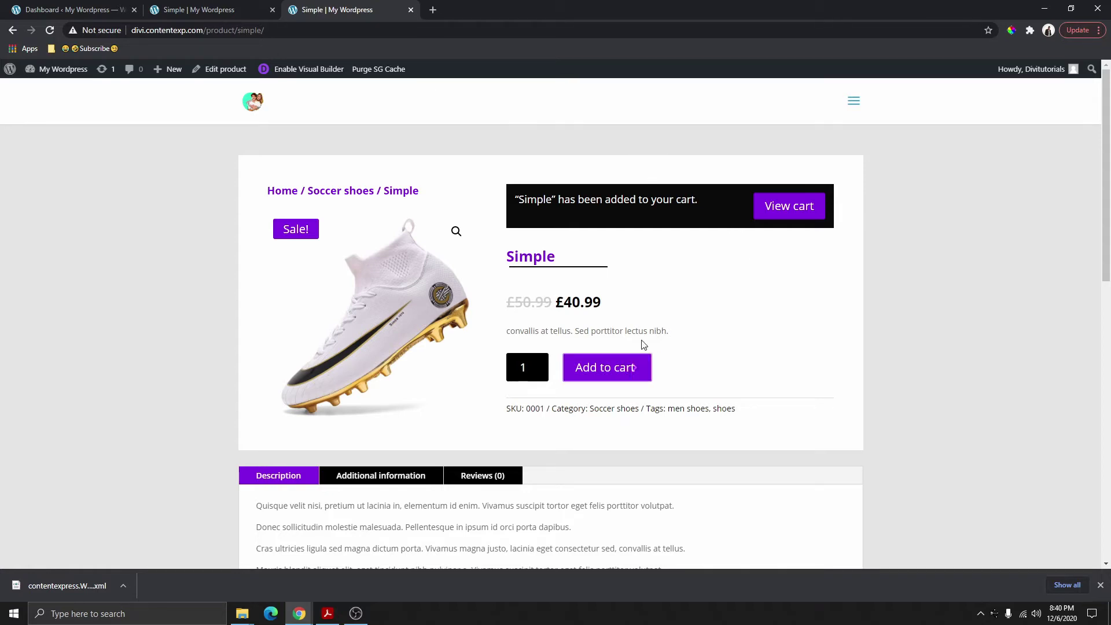
Check the Dashboard tab, then scroll through the plain product page again.
left_click(89, 10)
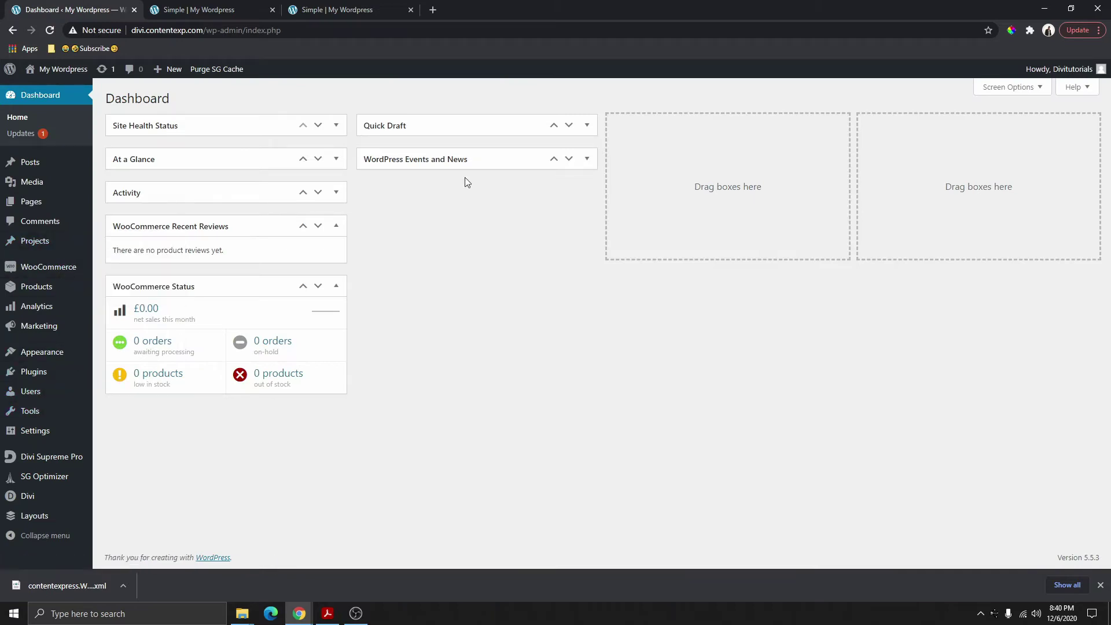
key("ctrl+Tab")
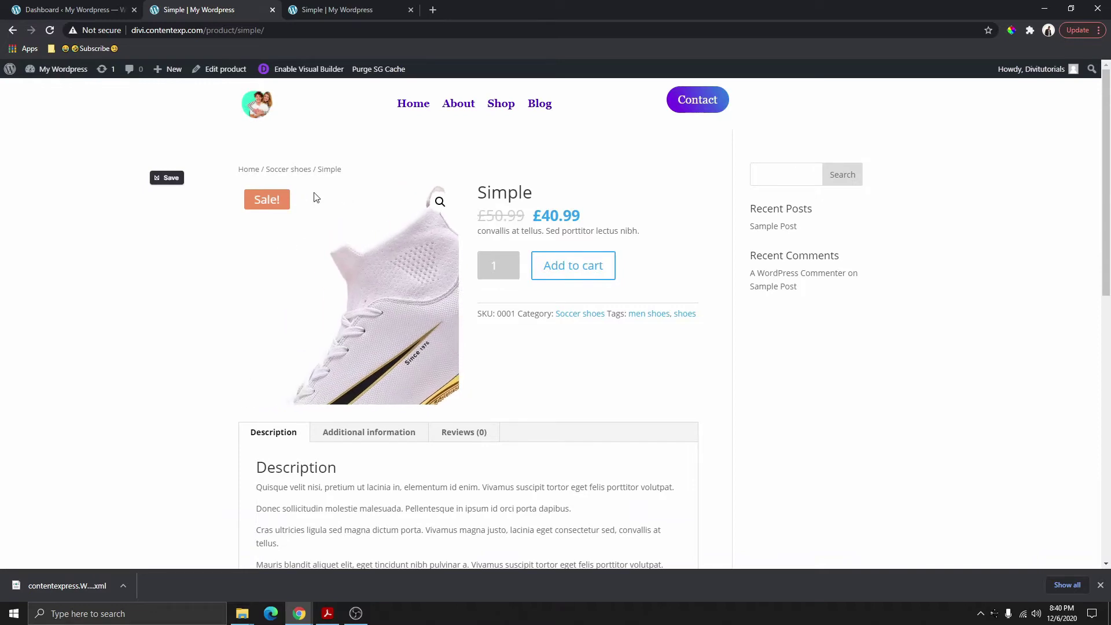
scroll(530, 346, "down", 4)
scroll(526, 342, "up", 4)
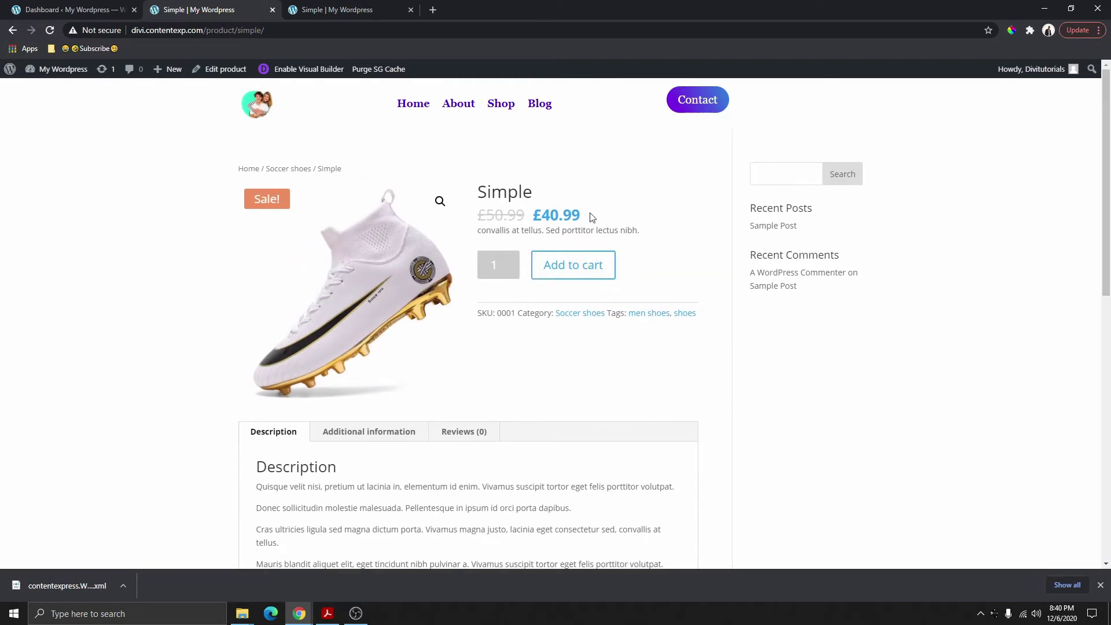
scroll(610, 340, "down", 5)
scroll(590, 413, "up", 5)
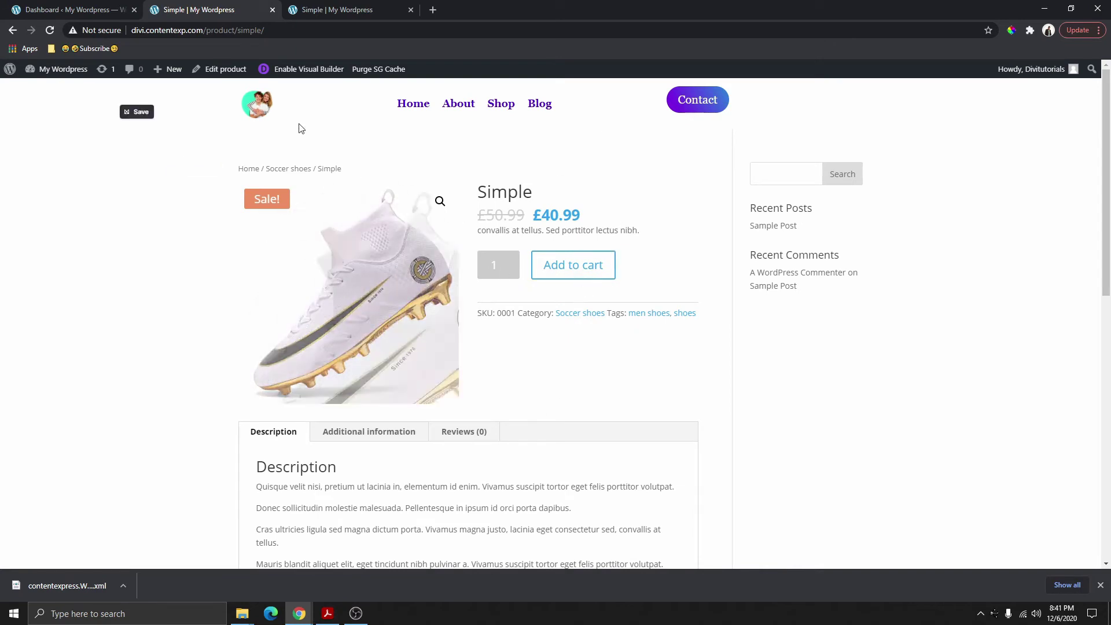
Review the restyled product page once more and go back to the admin Dashboard.
left_click(331, 11)
scroll(615, 235, "down", 5)
scroll(598, 417, "up", 5)
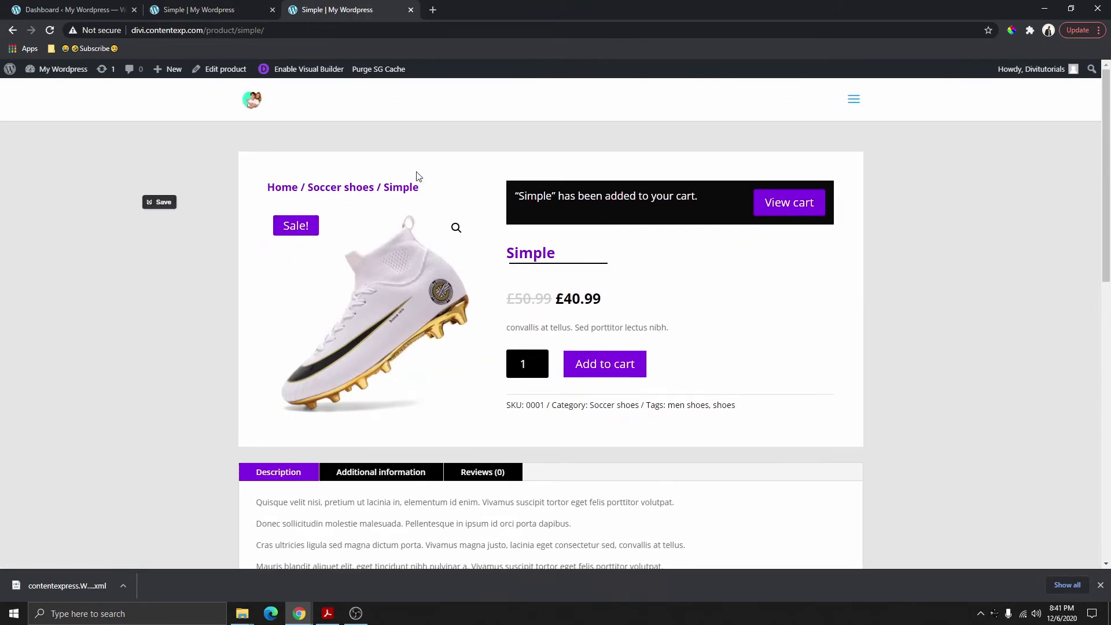
left_click(60, 14)
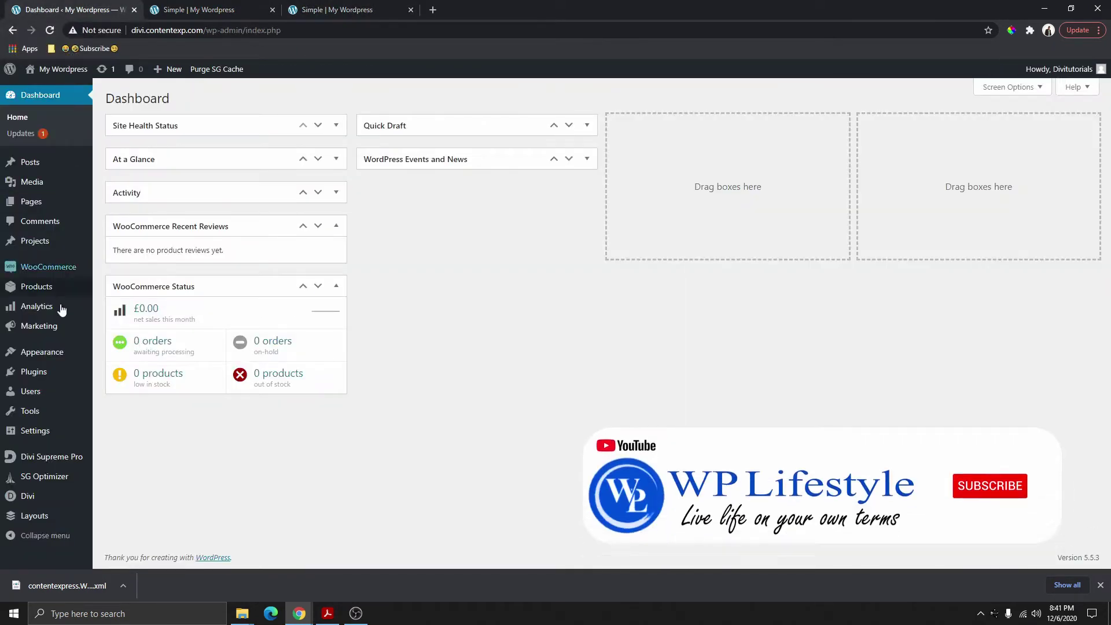
Open Divi's Theme Builder from the admin sidebar.
mouse_move(23, 290)
mouse_move(37, 502)
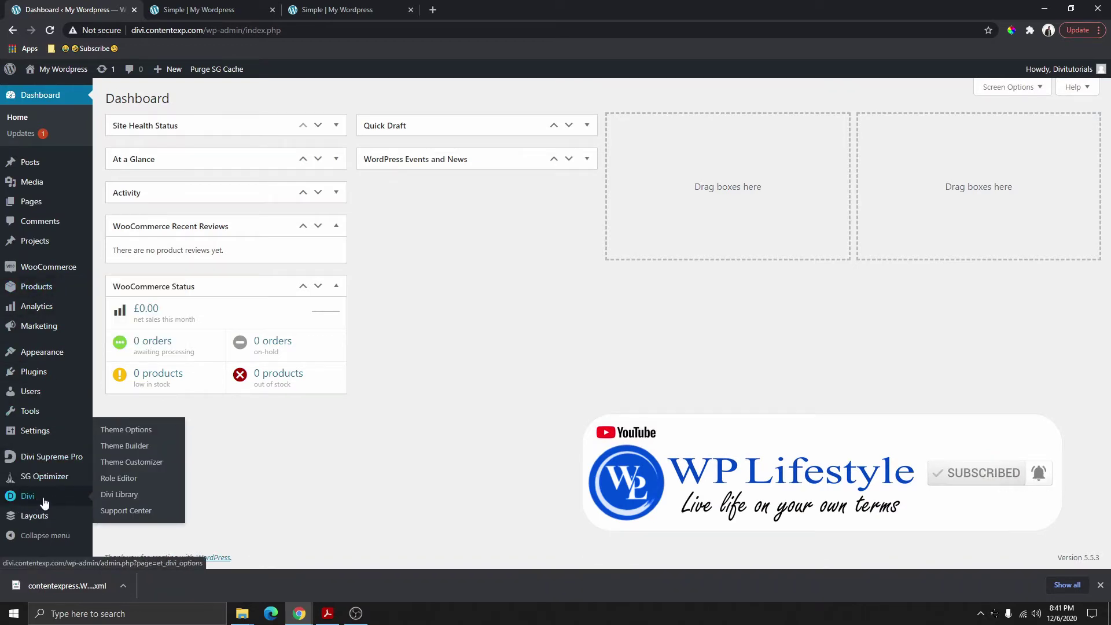
left_click(129, 449)
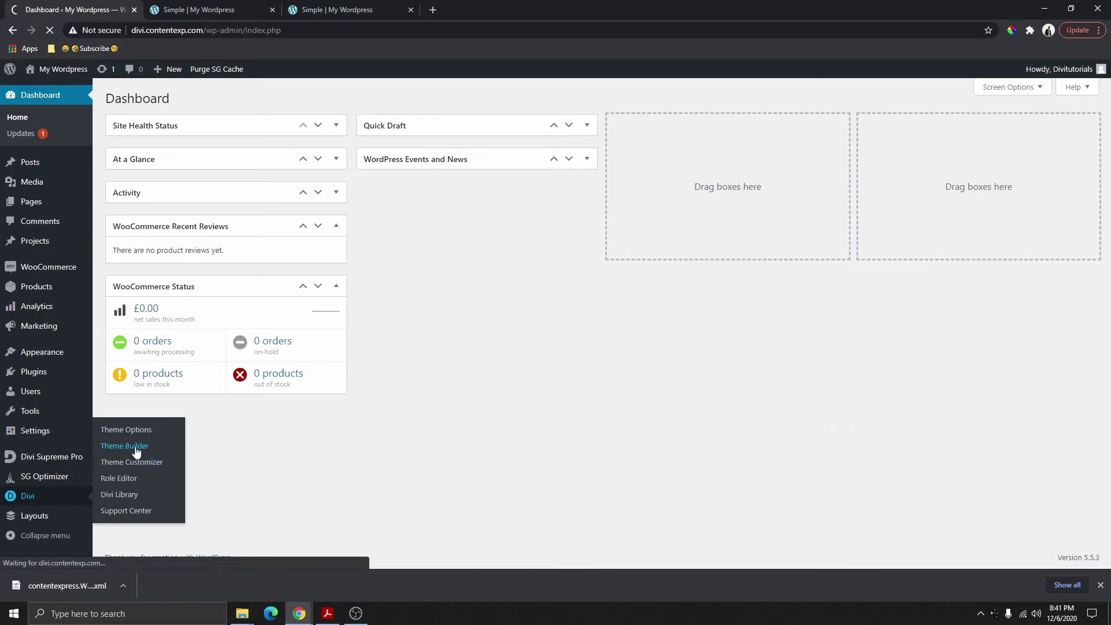
Glance at the styled and unstyled product pages, then return to the Theme Builder.
left_click(327, 10)
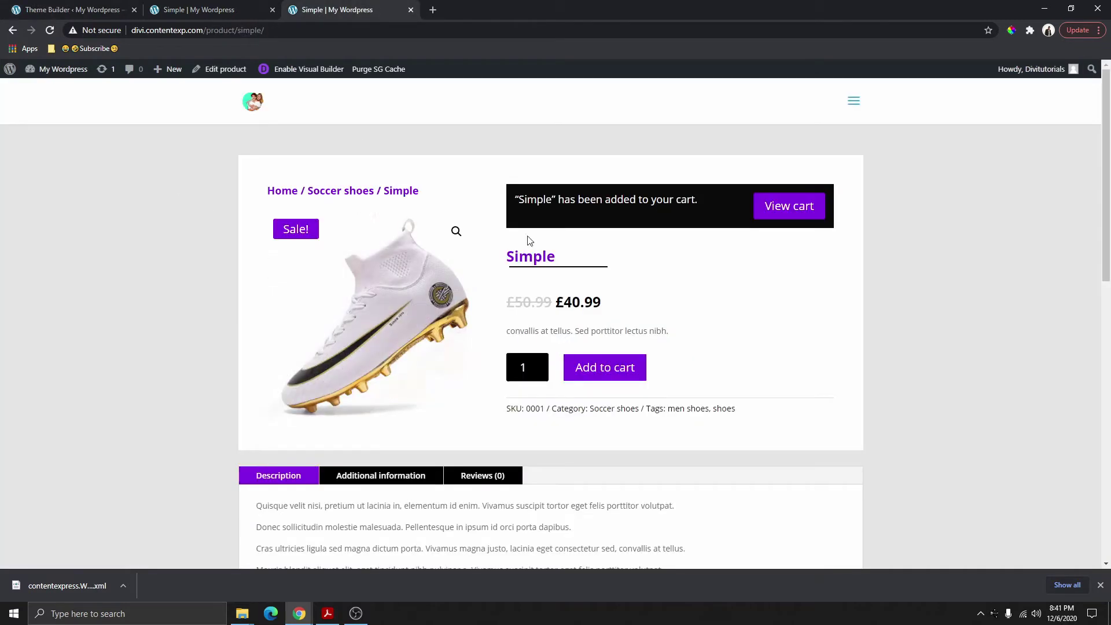
scroll(637, 241, "down", 4)
scroll(636, 241, "up", 3)
left_click(232, 10)
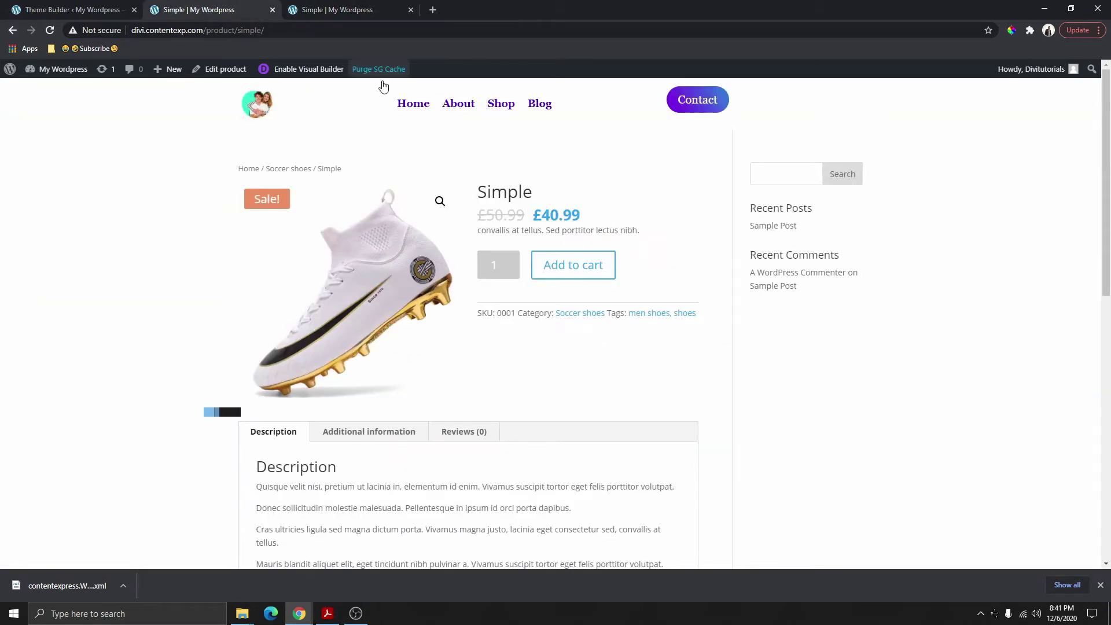
left_click(63, 10)
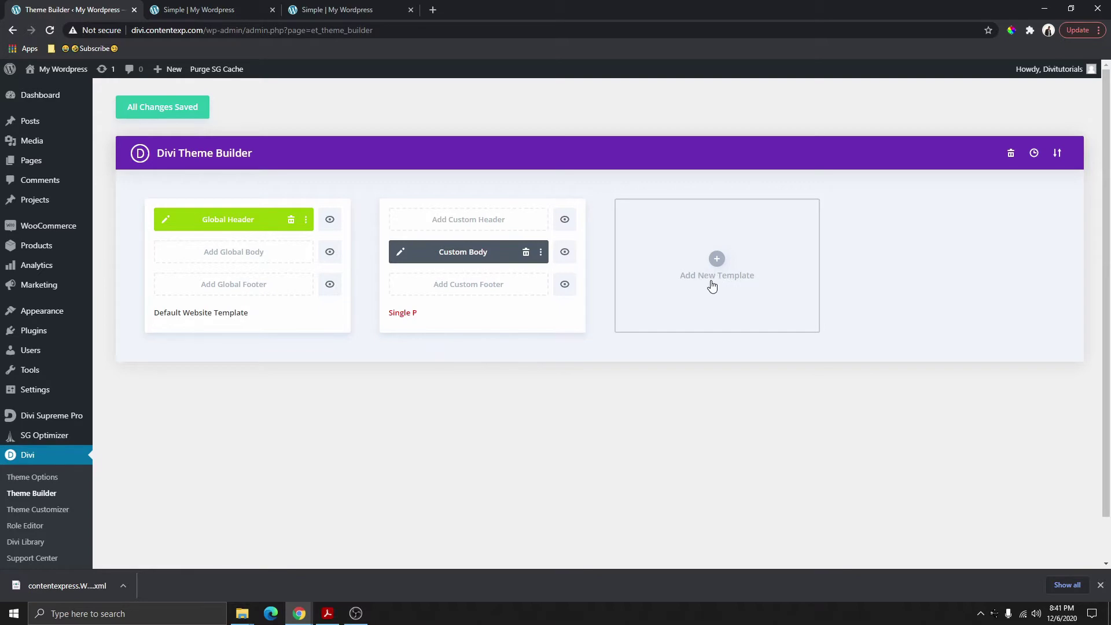
Add a new template with Use On set to All Products under Products.
left_click(717, 259)
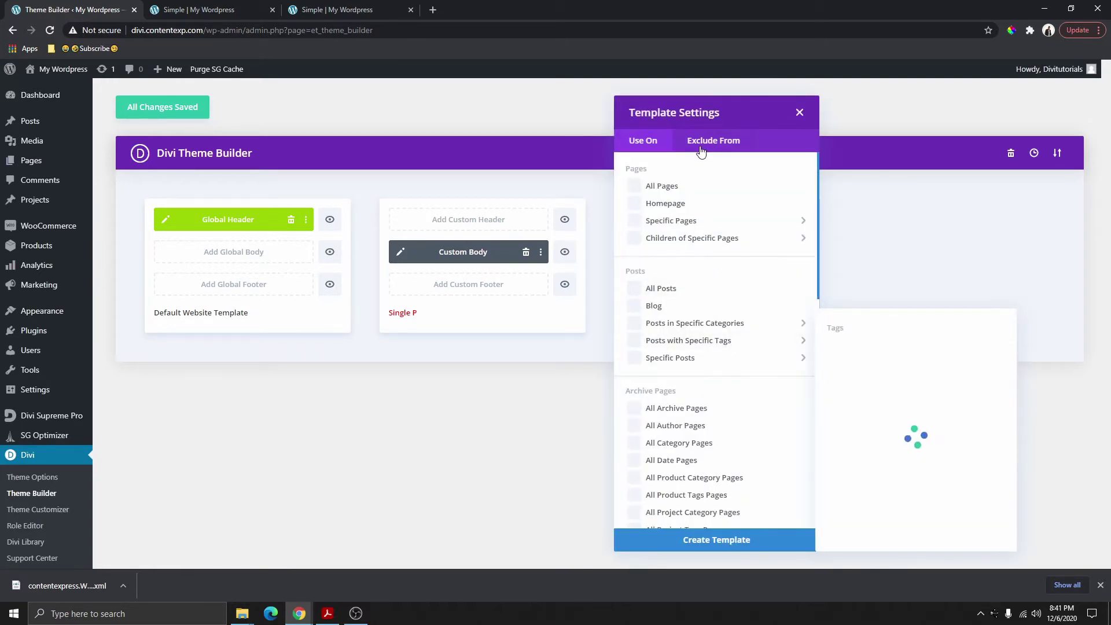
scroll(683, 315, "down", 7)
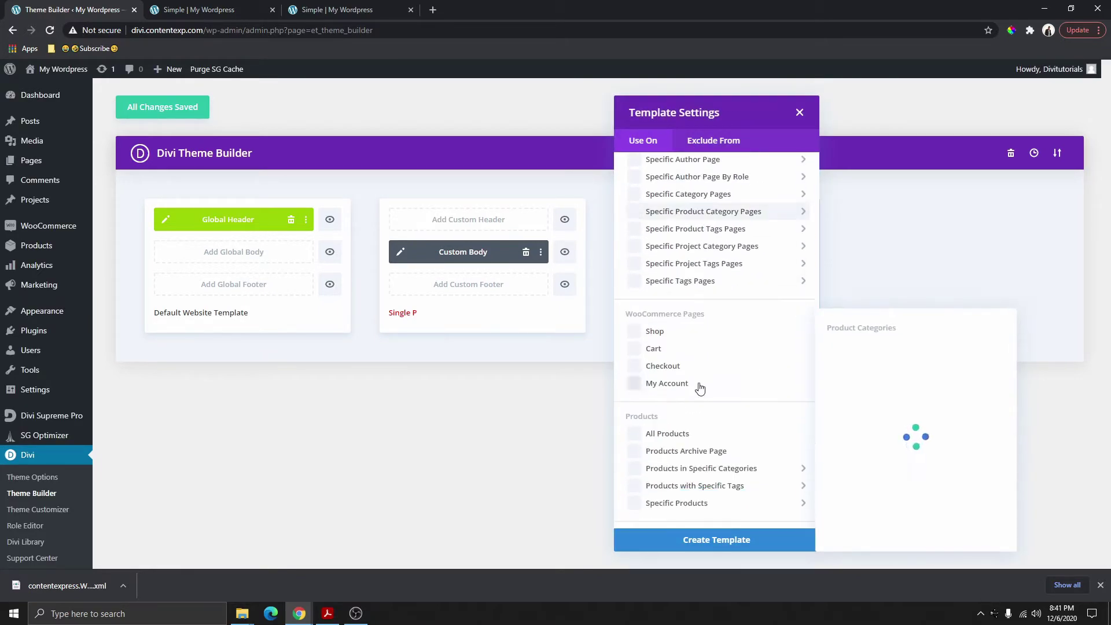
scroll(700, 388, "down", 1)
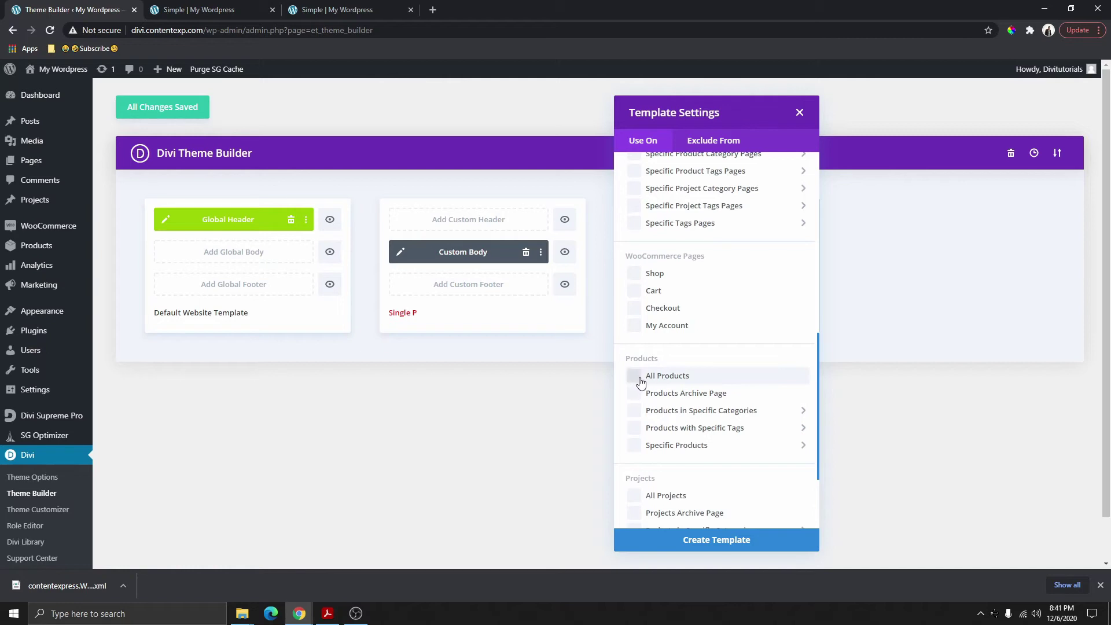
scroll(751, 539, "down", 2)
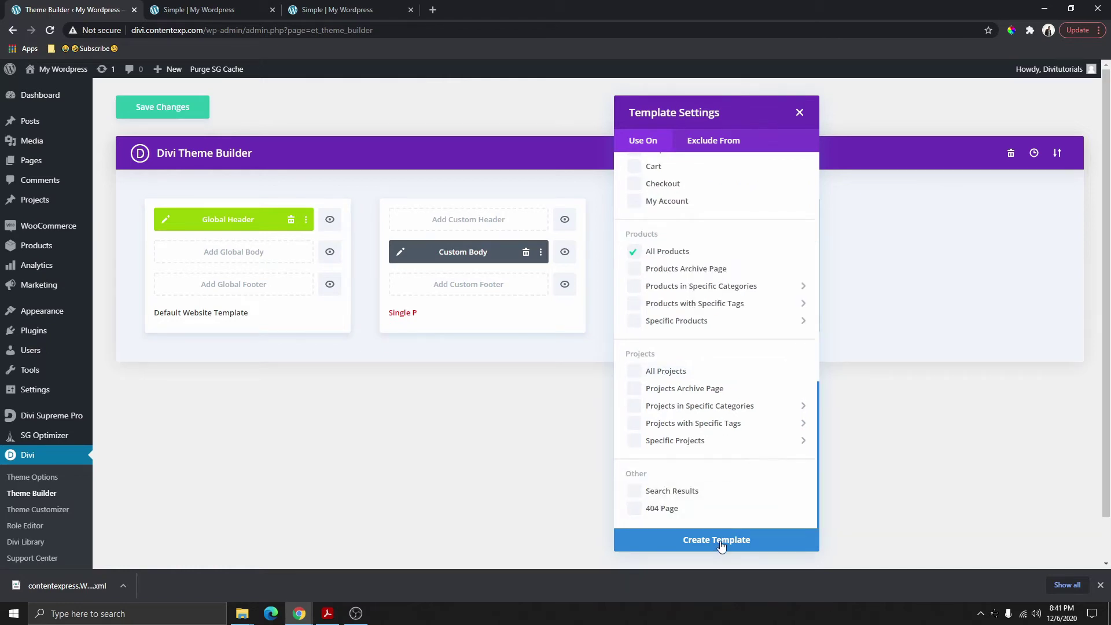
left_click(720, 544)
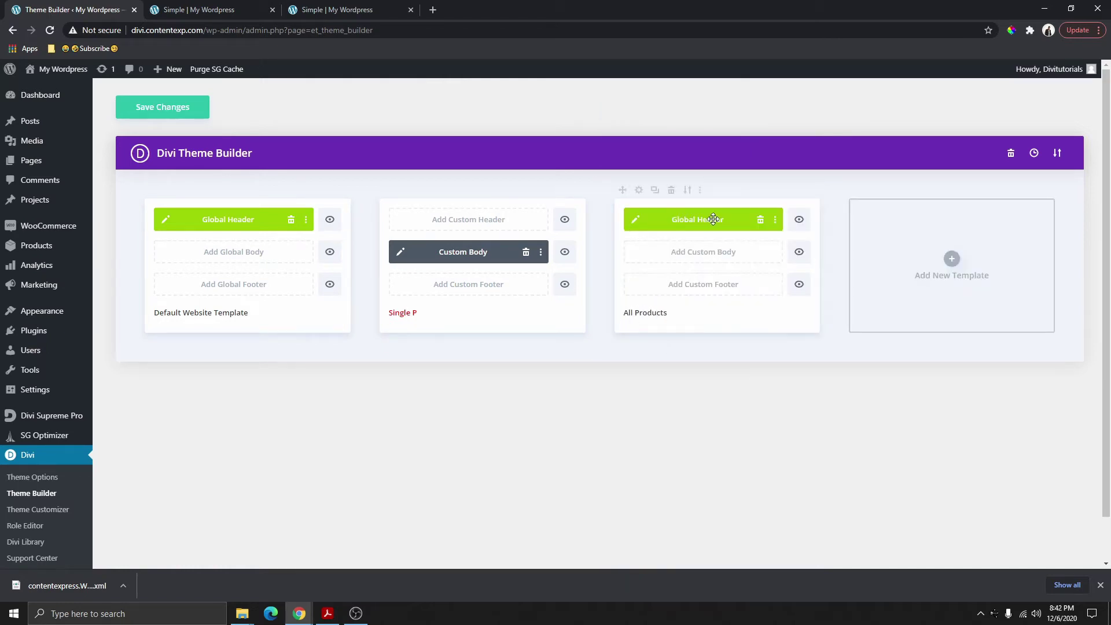
Remove the Global Header and start a custom body layout from scratch.
left_click(761, 221)
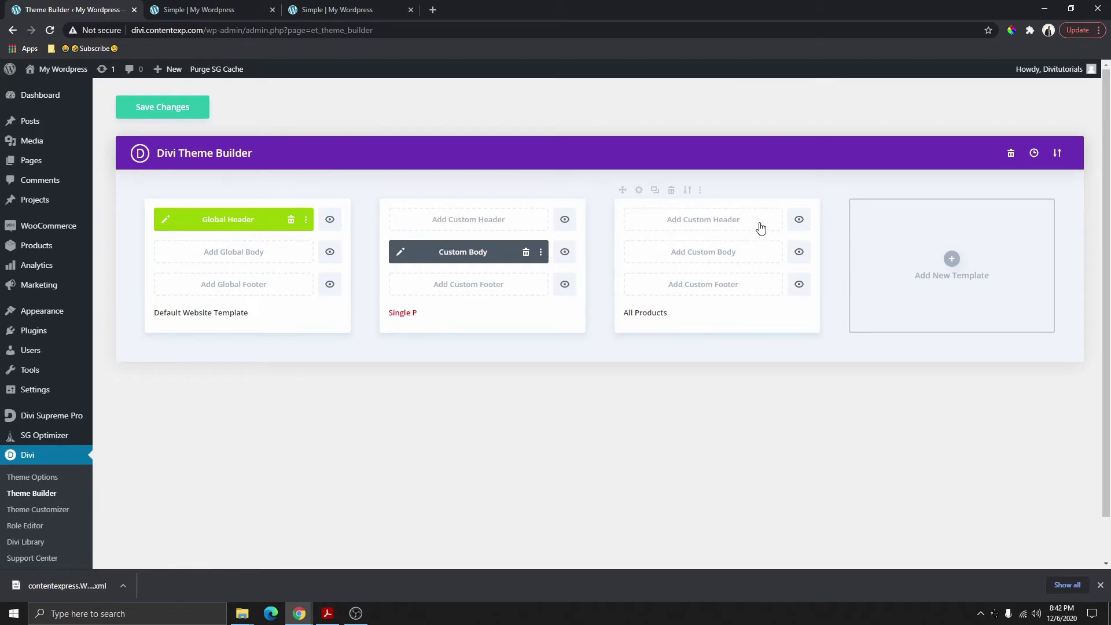
left_click(710, 257)
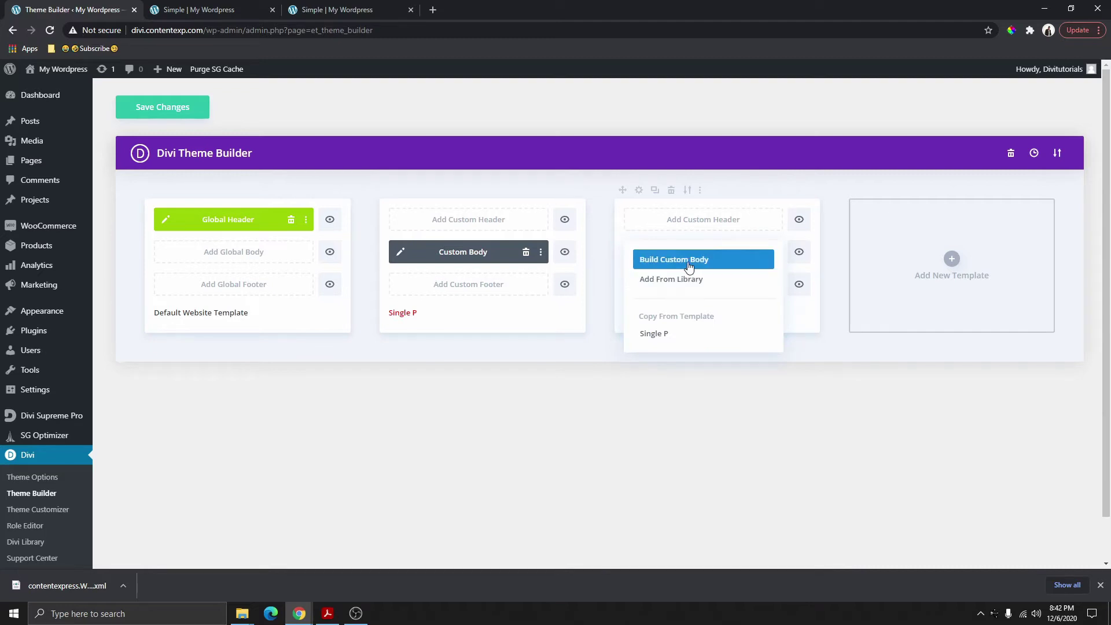
left_click(685, 265)
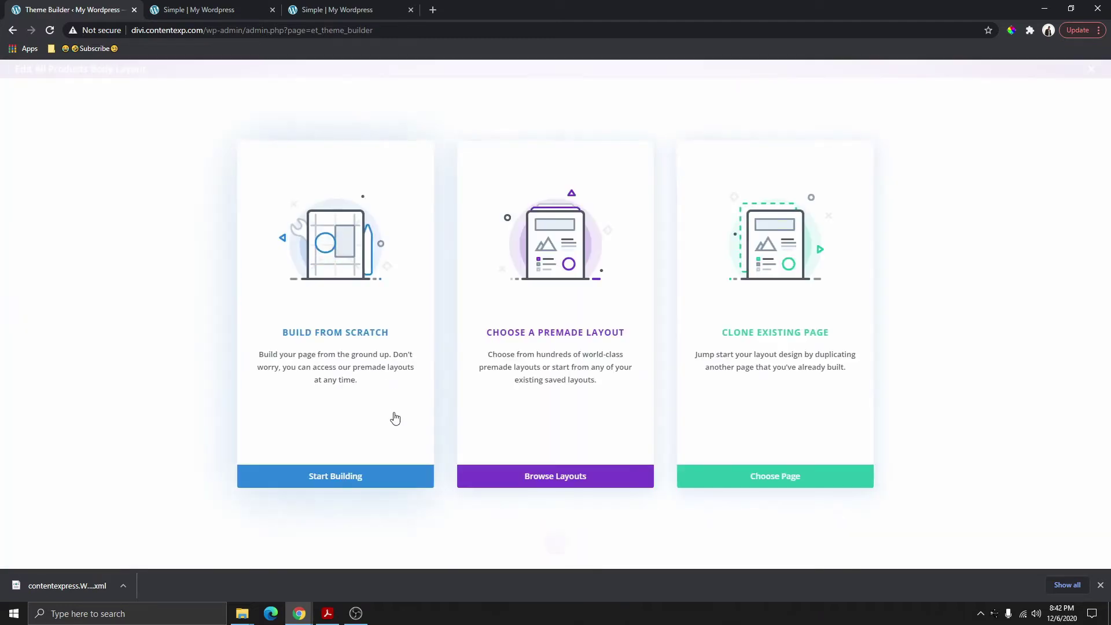
left_click(345, 484)
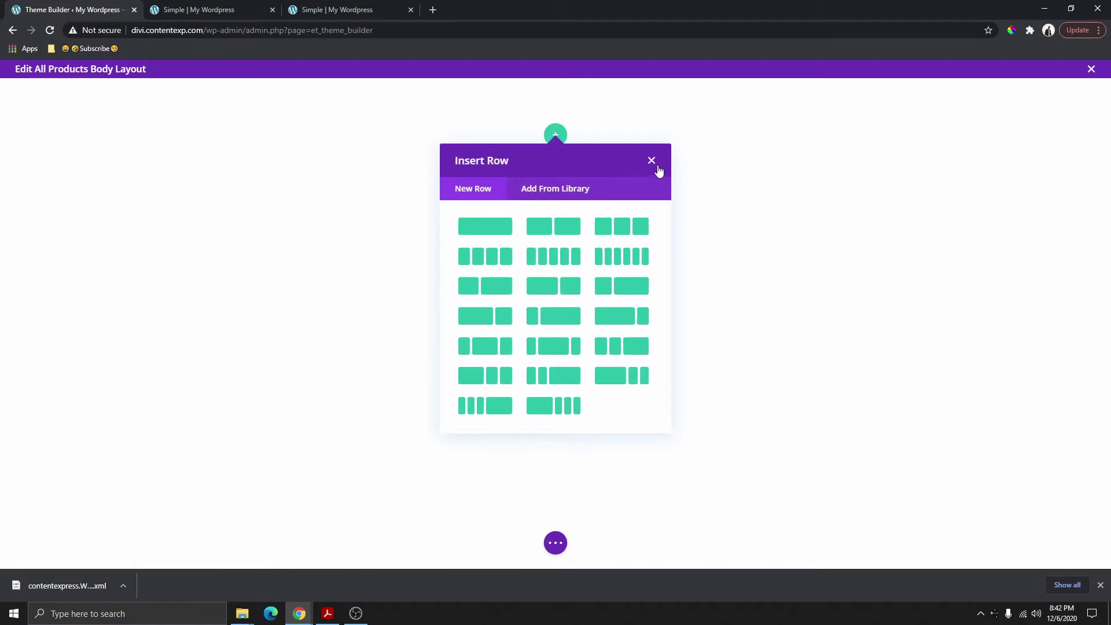
Compare against the styled product page, then insert a two-column row.
left_click(346, 9)
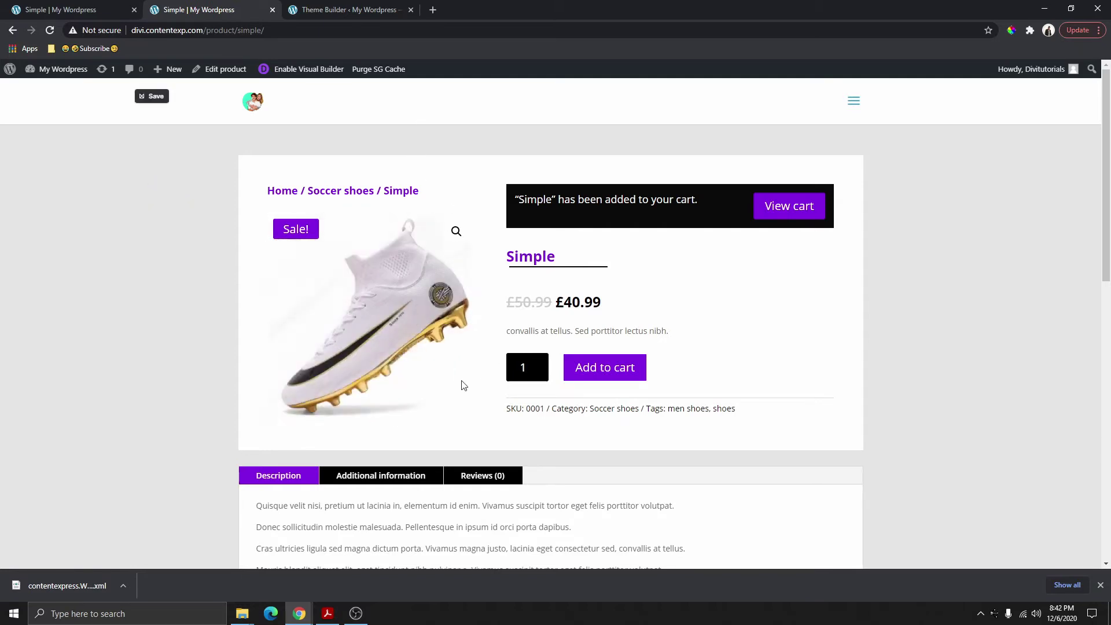
left_click(347, 10)
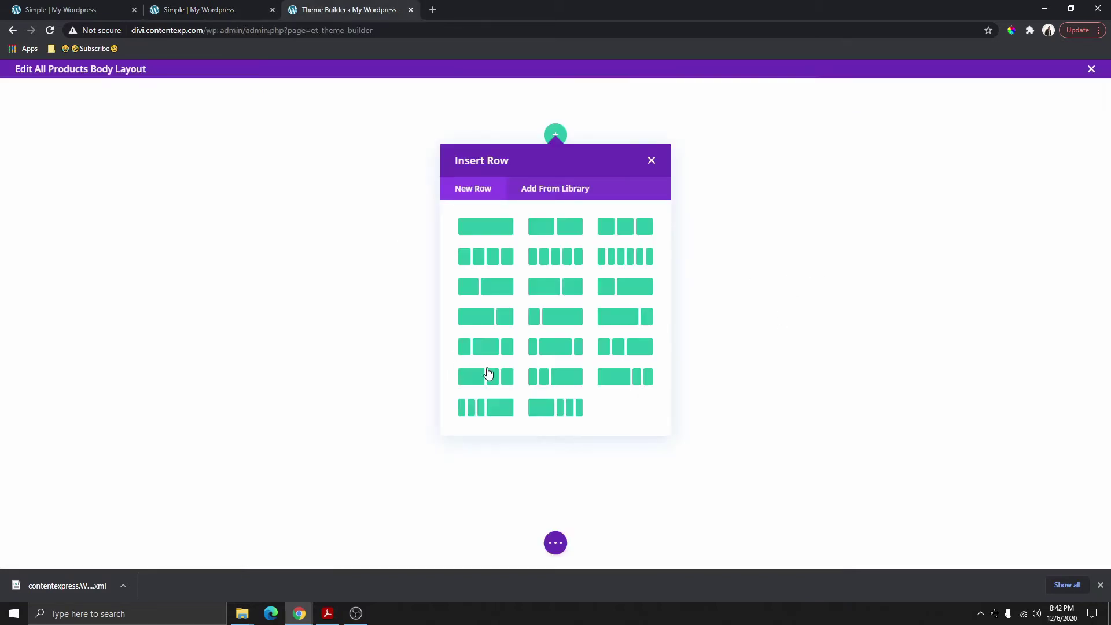
left_click(491, 287)
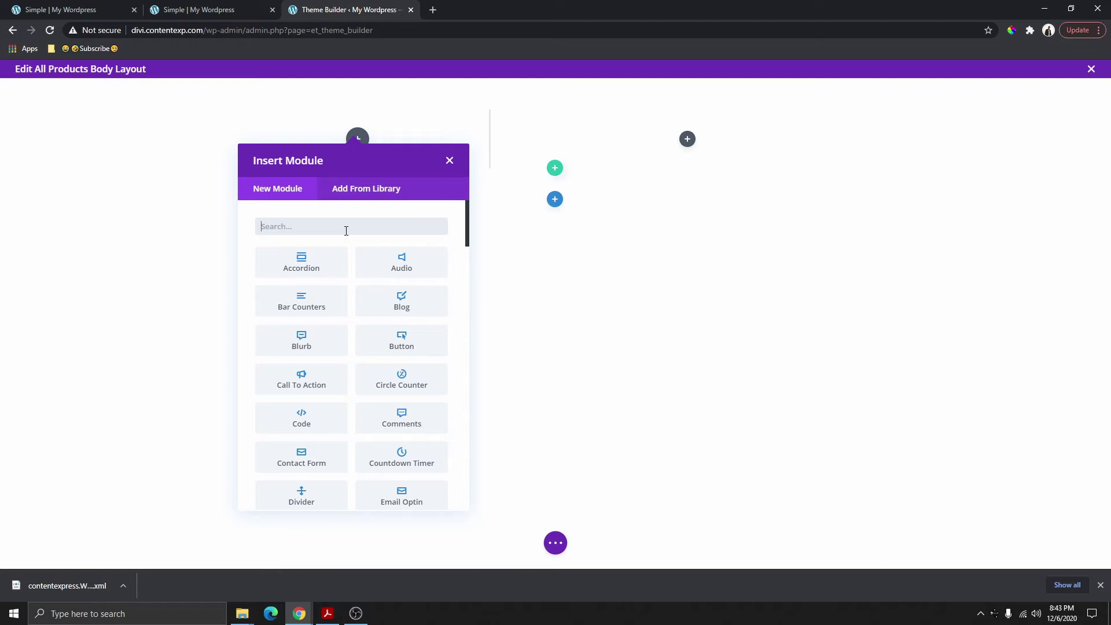
Add a Woo Breadcrumb module to the row's left column.
type("woo")
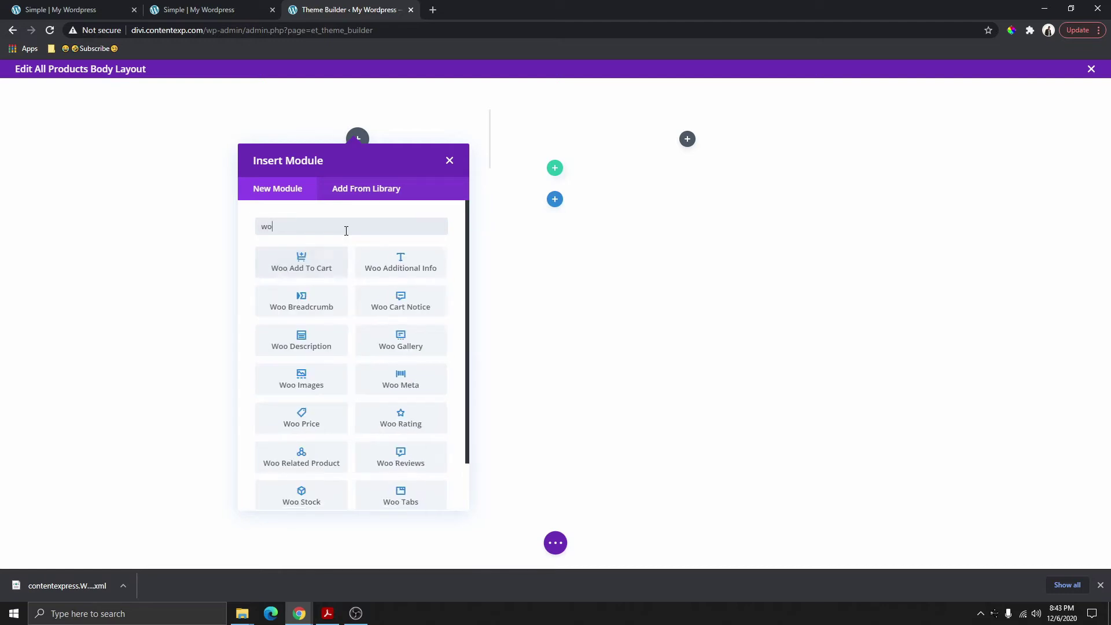
left_click(300, 313)
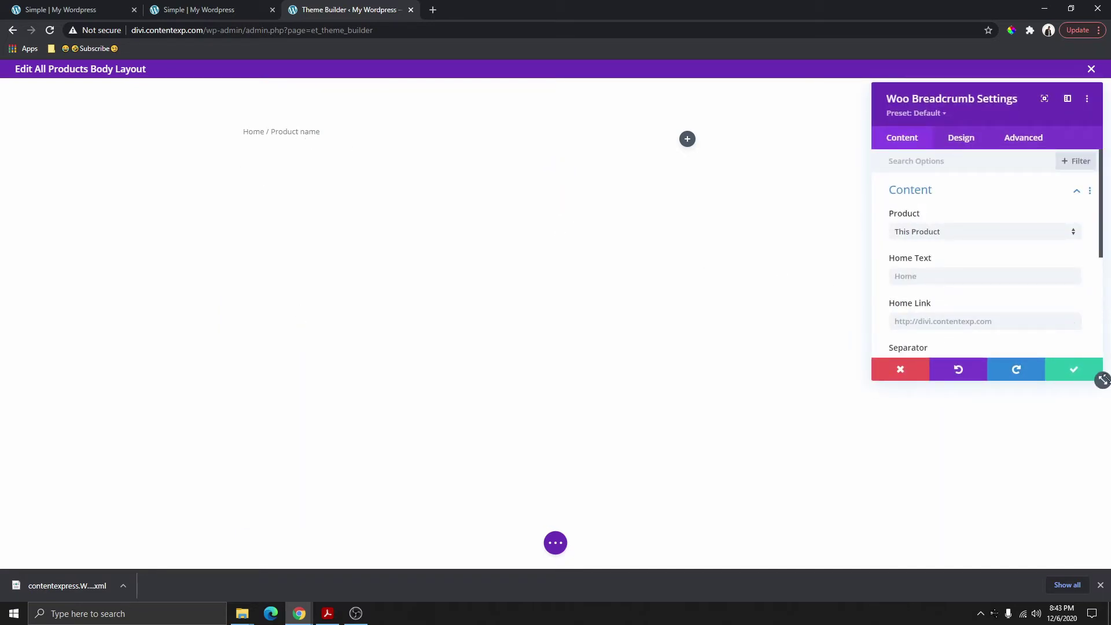
left_click(1060, 371)
Insert a Woo Images module under the breadcrumb and save it.
mouse_move(355, 162)
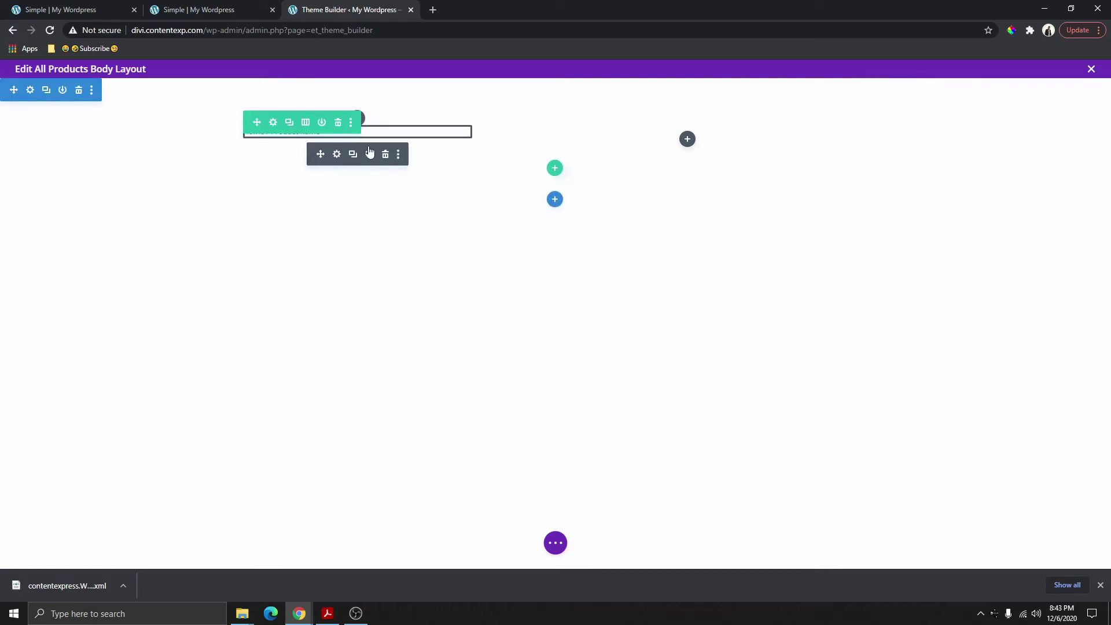
left_click(357, 118)
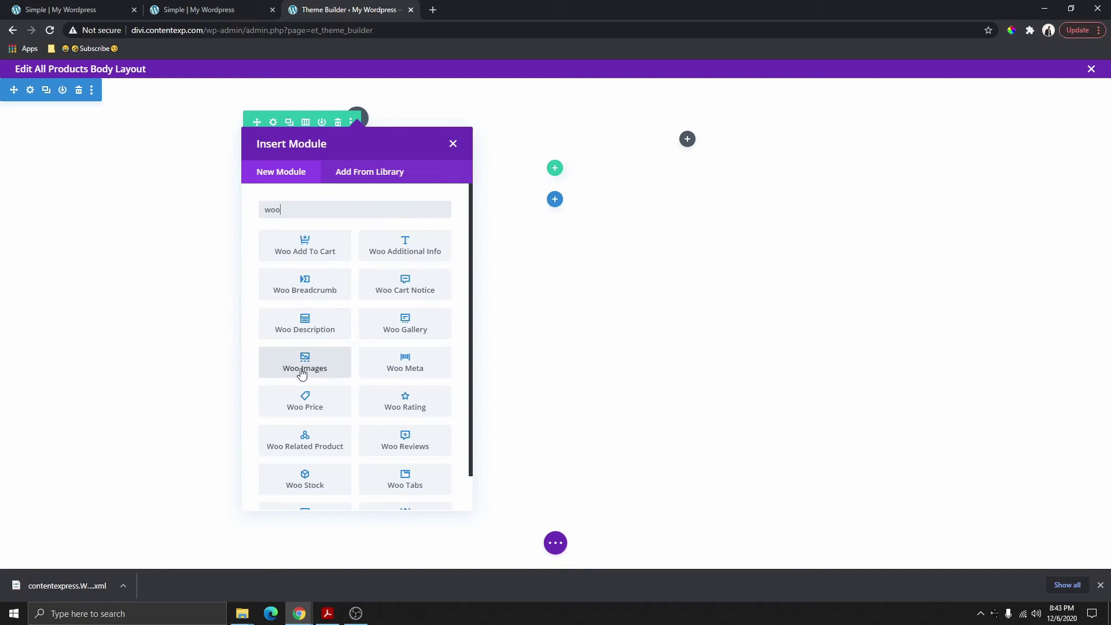
left_click(307, 371)
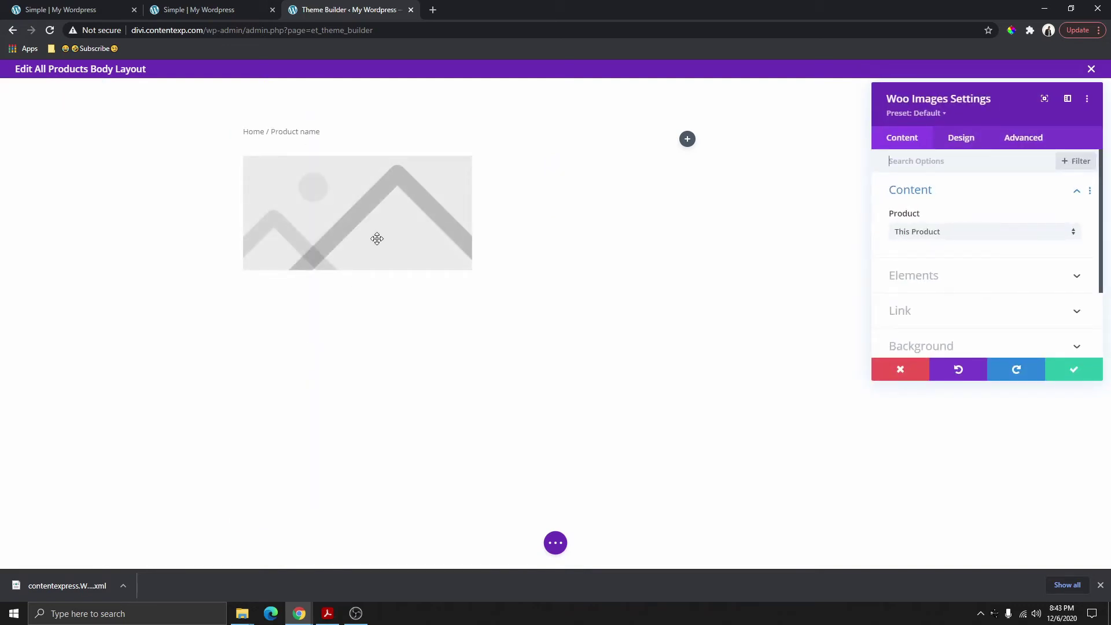
left_click(1074, 369)
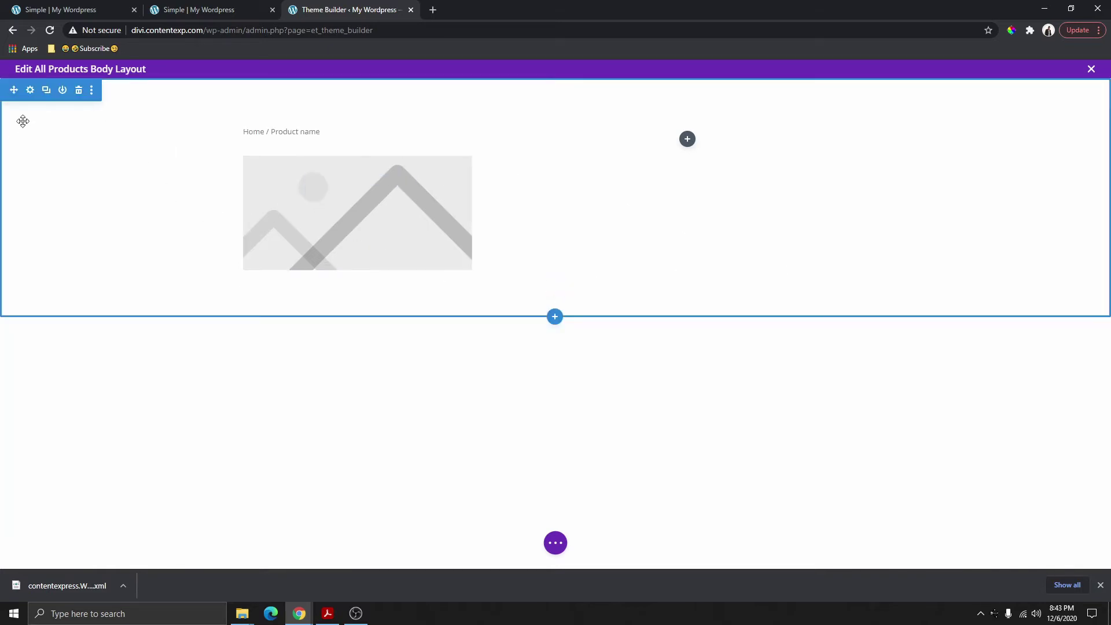
Set the section background to black at low opacity, rgba(0,0,0,0.13), for a light grey tint.
left_click(31, 91)
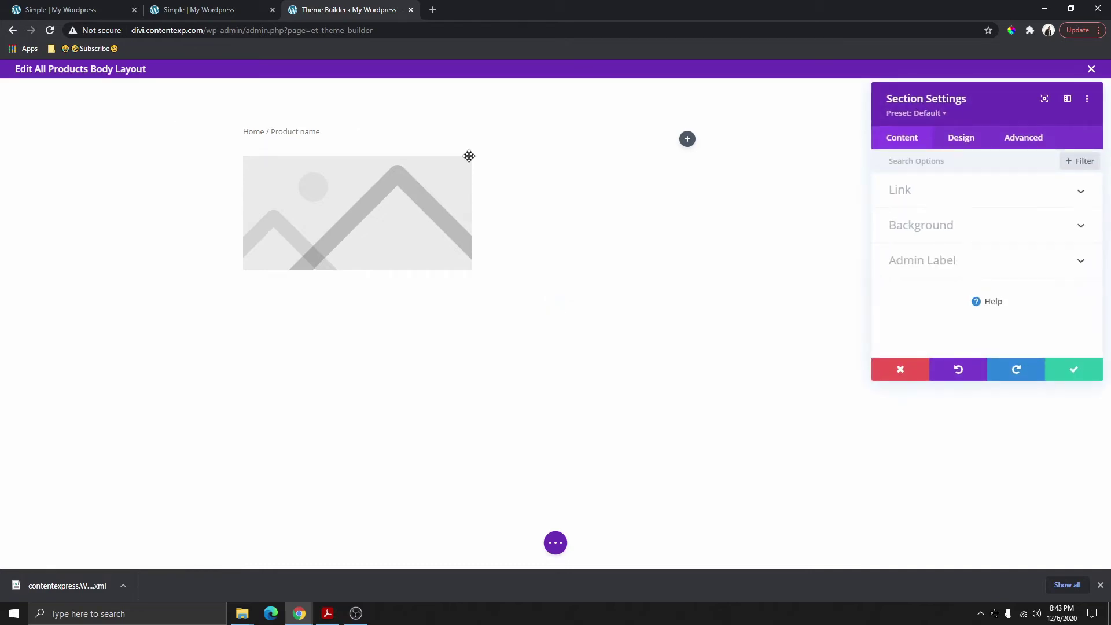
left_click(990, 224)
scroll(984, 243, "down", 2)
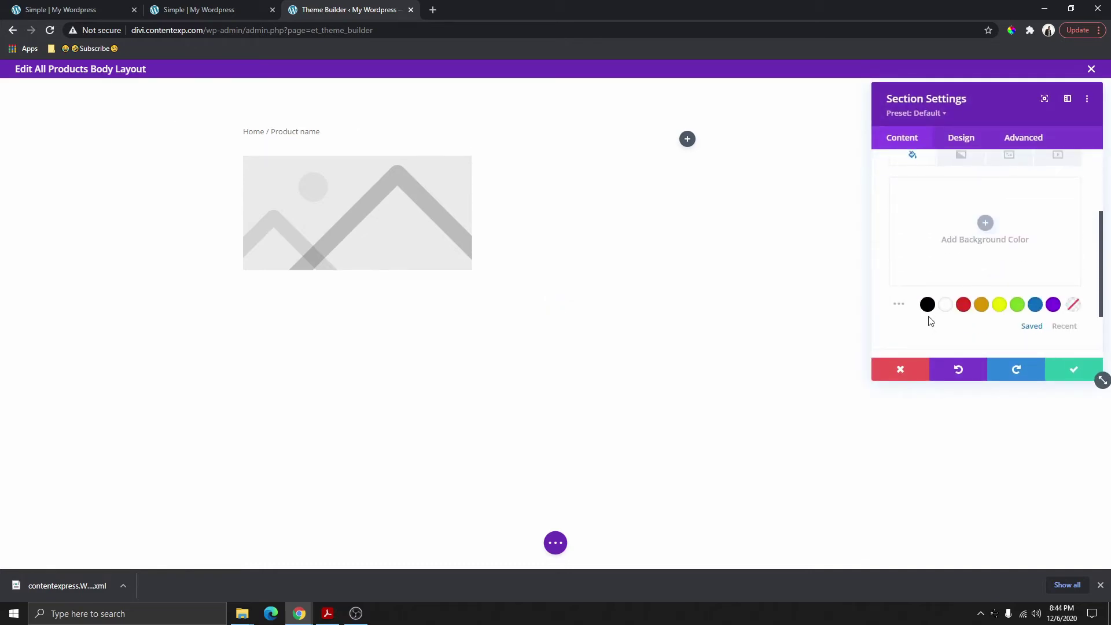
left_click(927, 304)
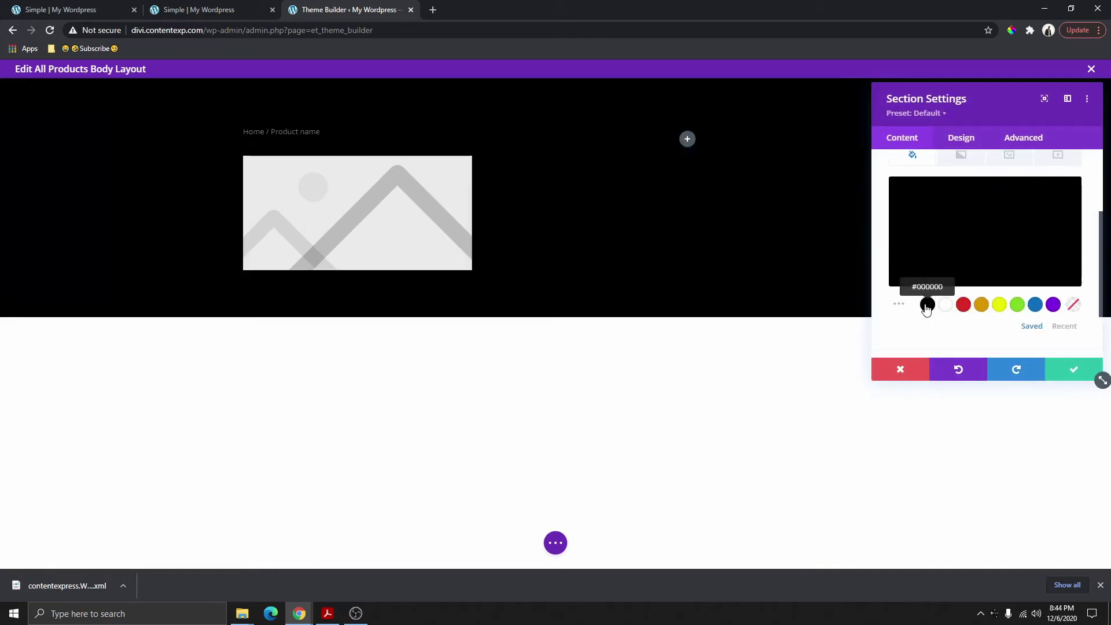
left_click(1066, 223)
left_click_drag(1068, 197, 1070, 267)
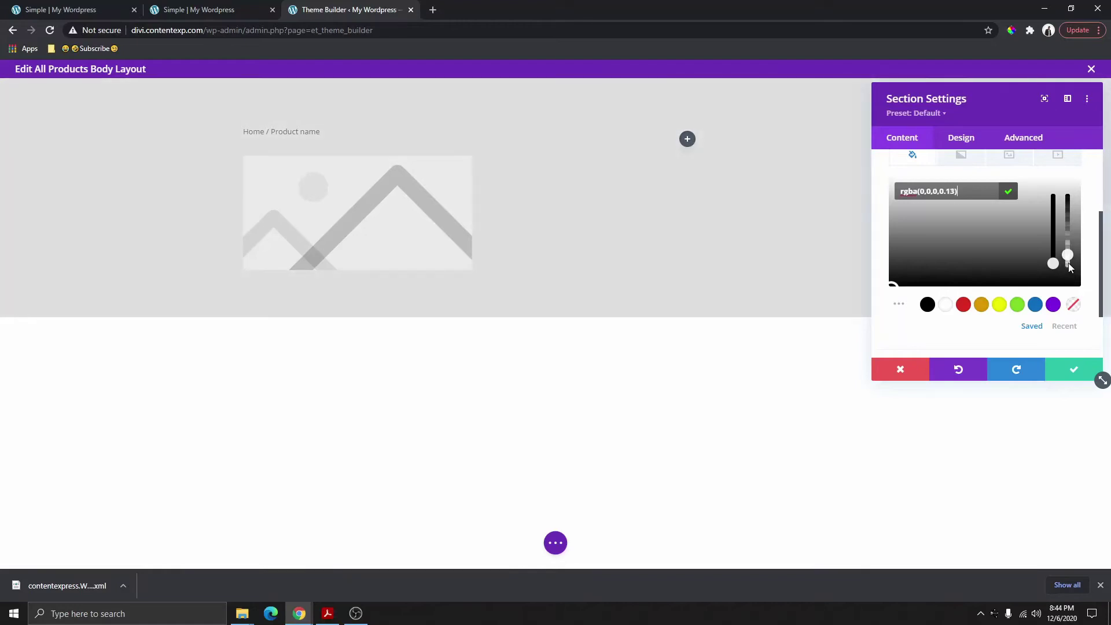
left_click(293, 149)
Give the row a white background colour.
left_click(272, 124)
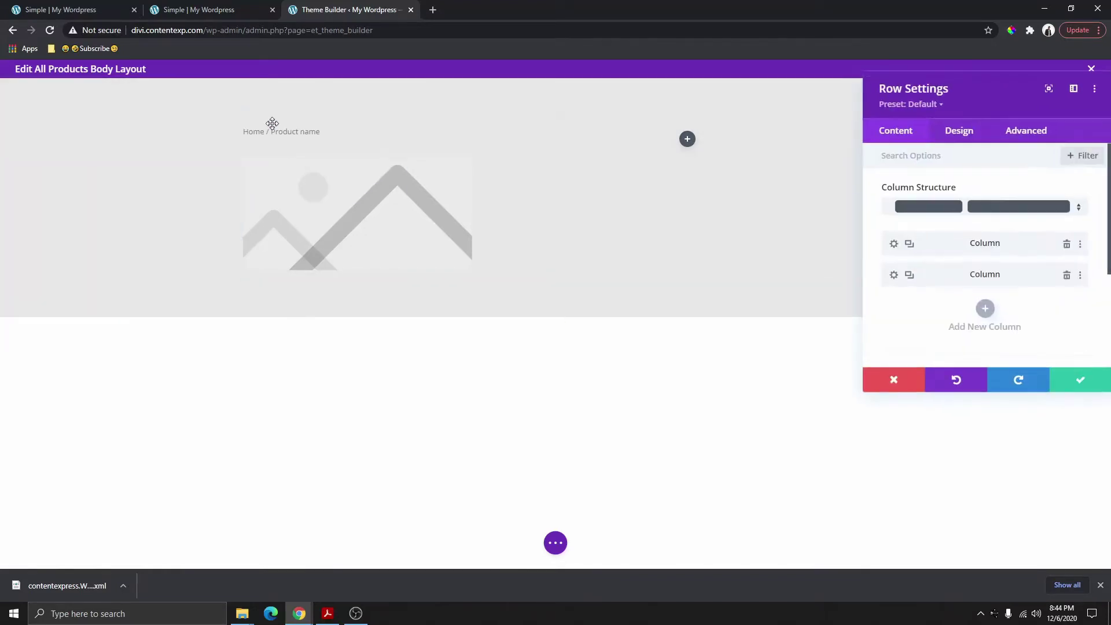
scroll(904, 192, "down", 3)
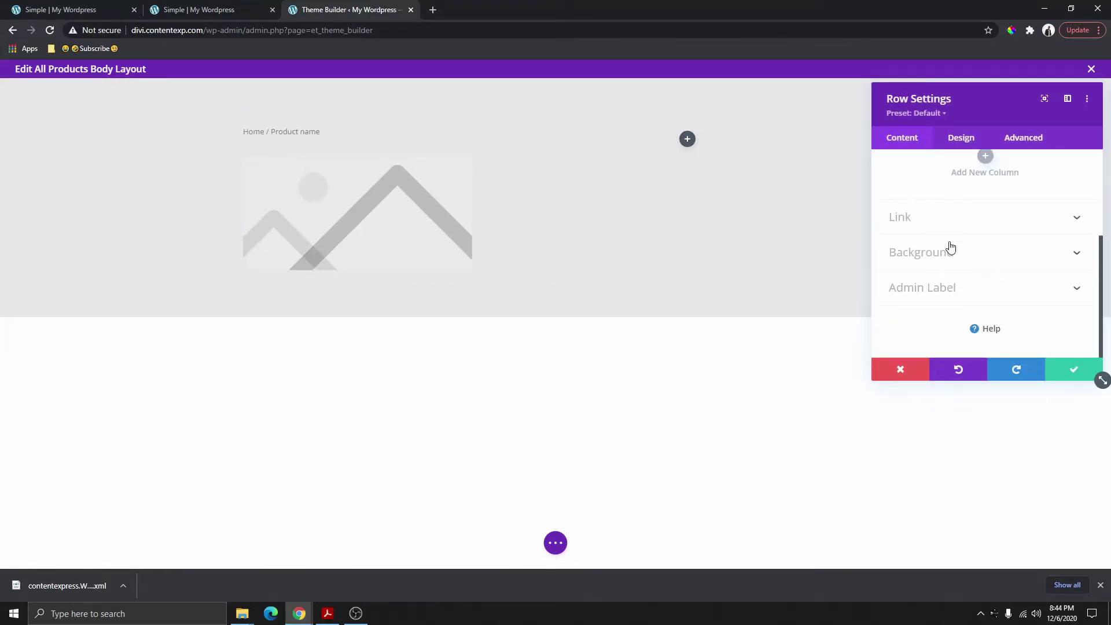
left_click(955, 262)
left_click(979, 287)
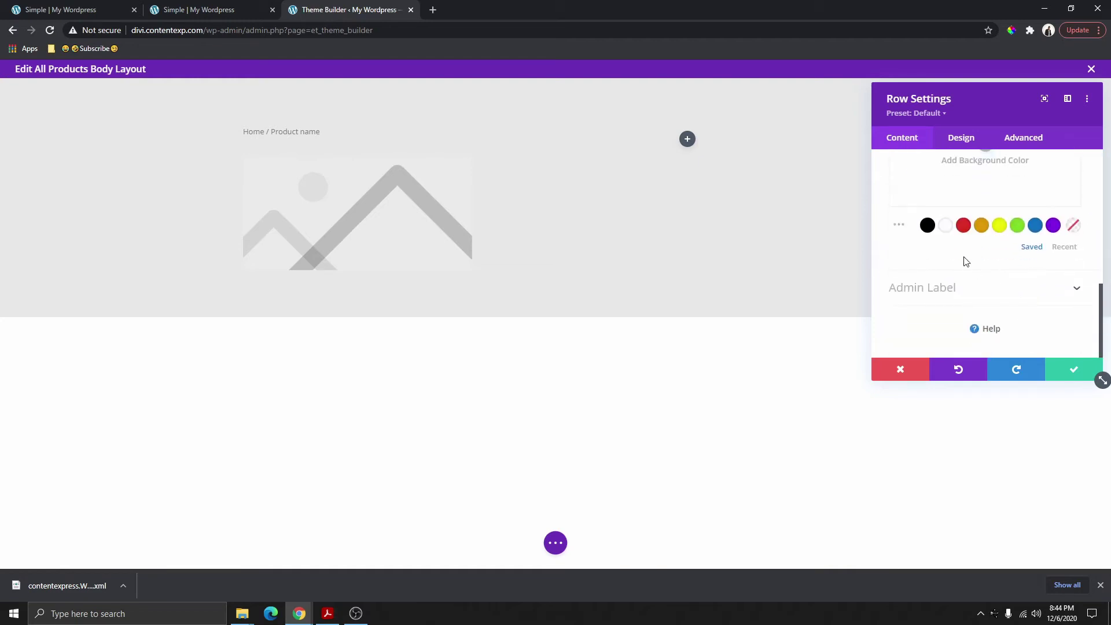
left_click(950, 230)
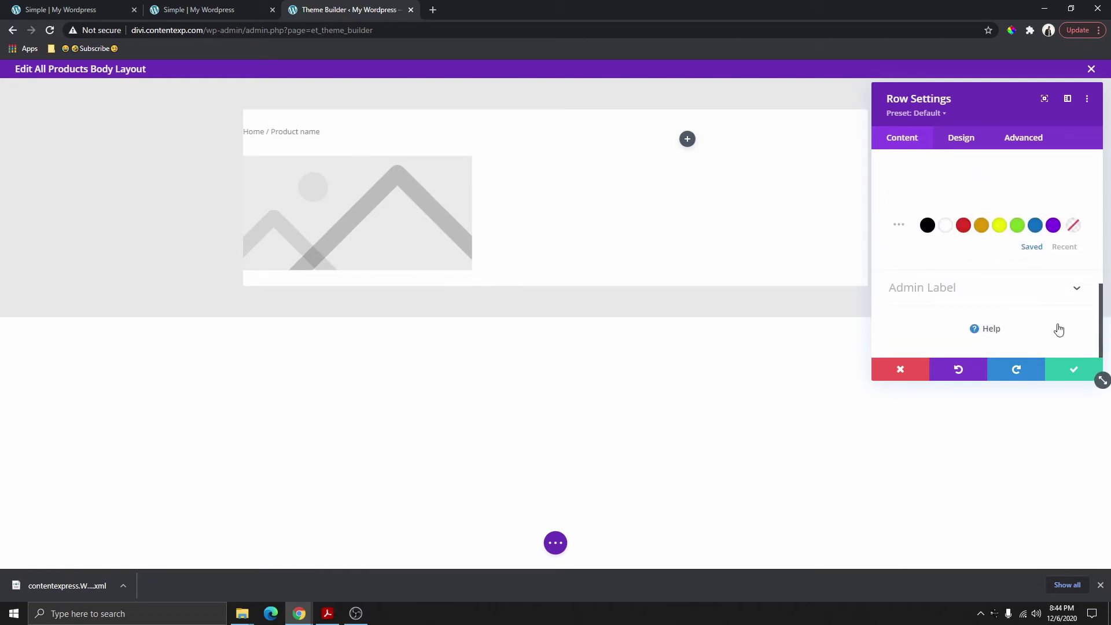
Set the row padding to 25px, linked top/bottom and left/right, and save.
scroll(960, 181, "up", 5)
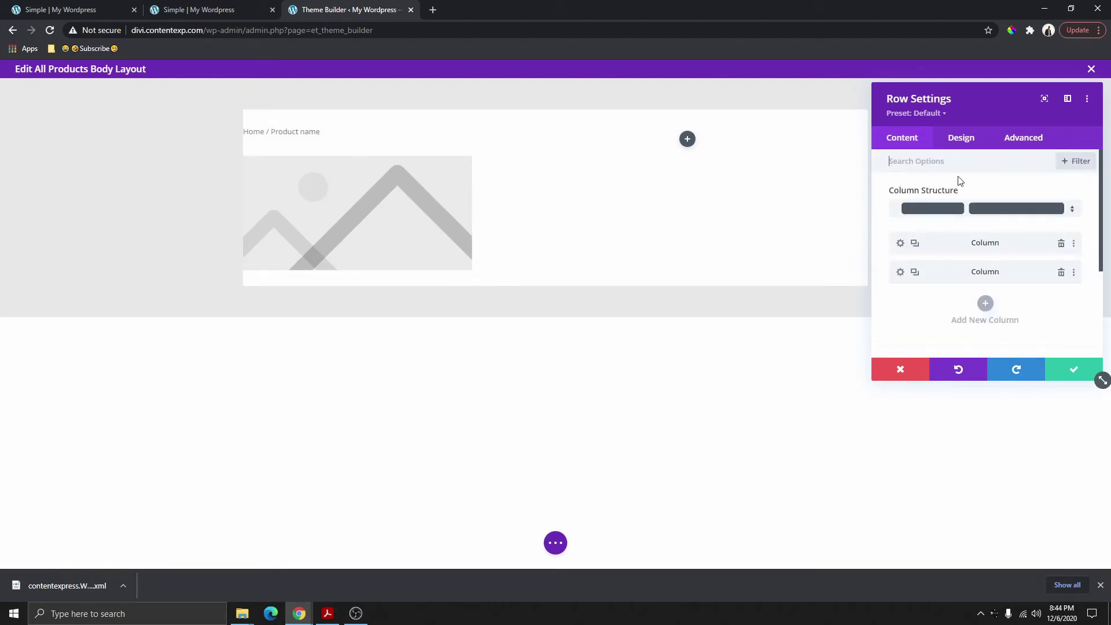
left_click(960, 143)
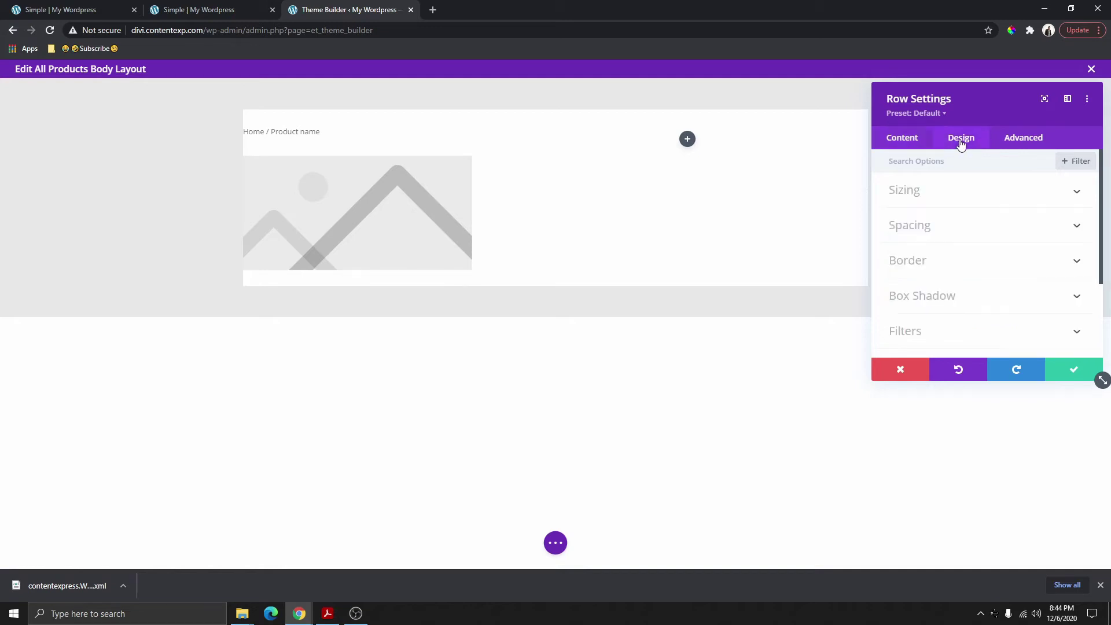
left_click(944, 232)
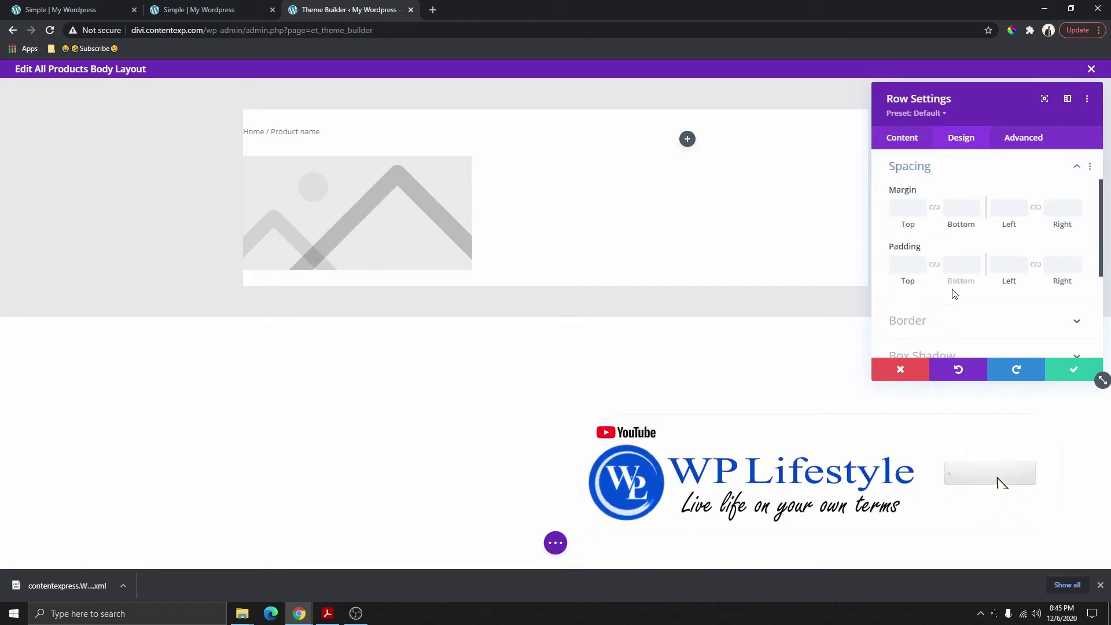
left_click(923, 269)
type("25")
left_click(935, 265)
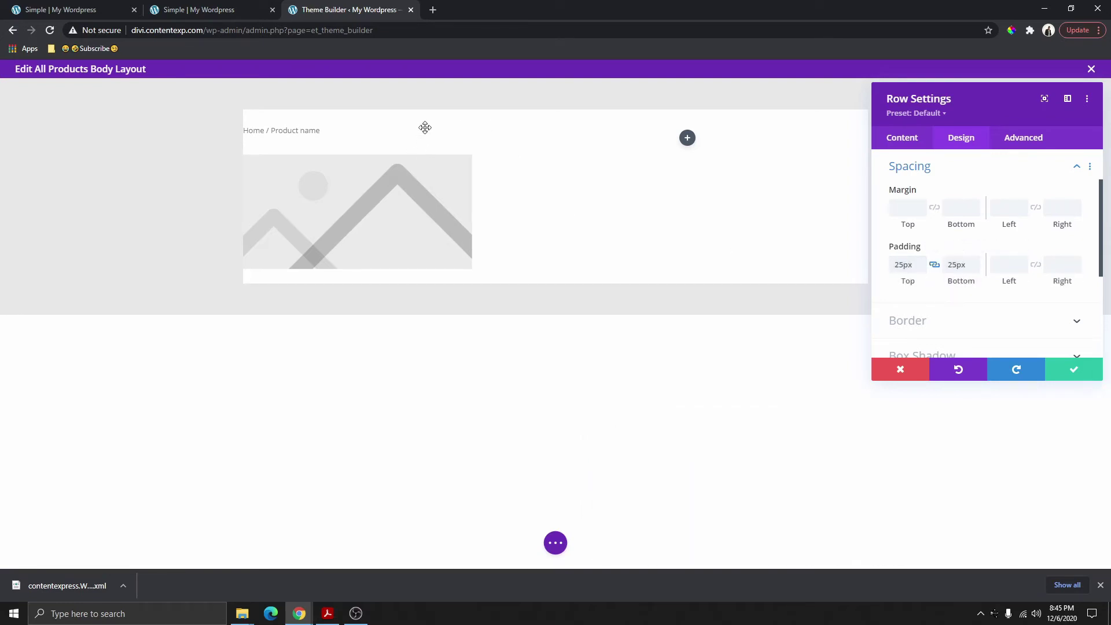
left_click(1010, 265)
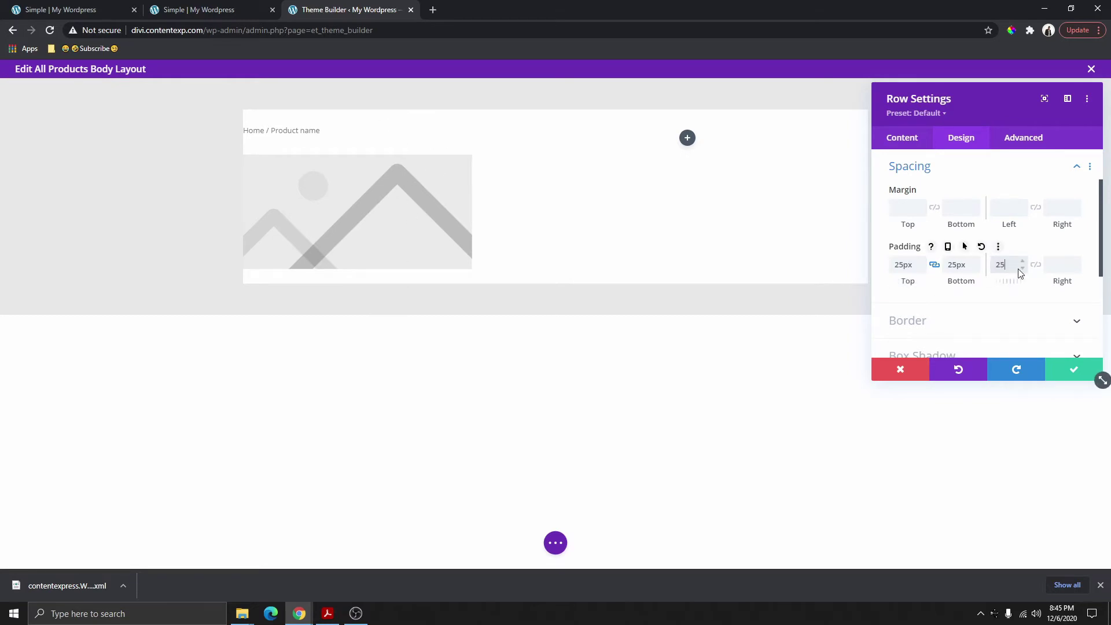
type("25")
left_click(1036, 265)
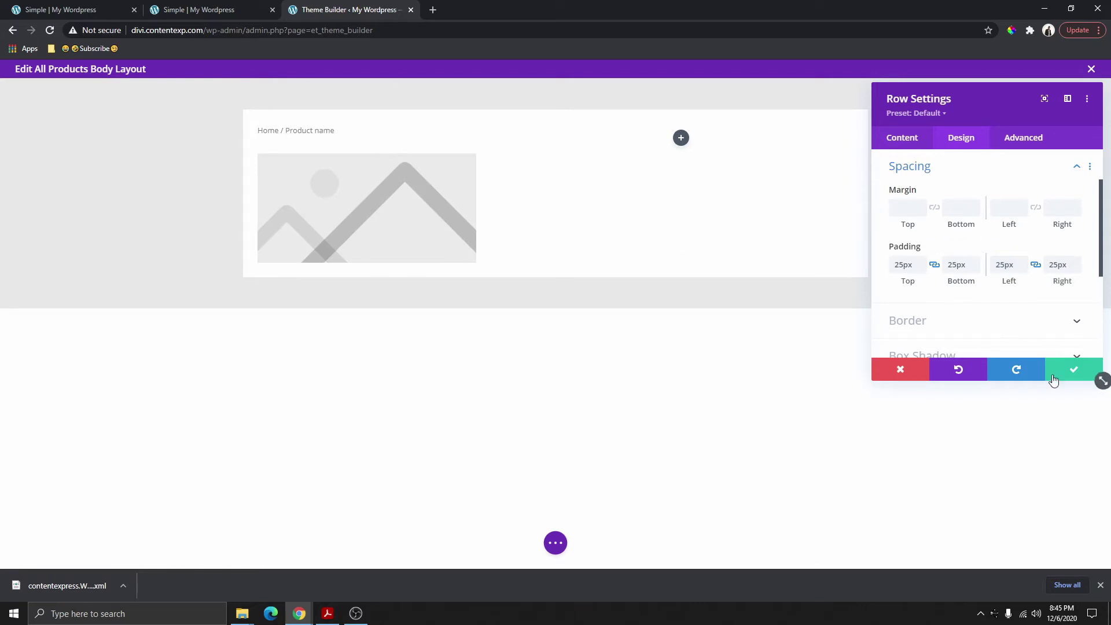
left_click(1070, 370)
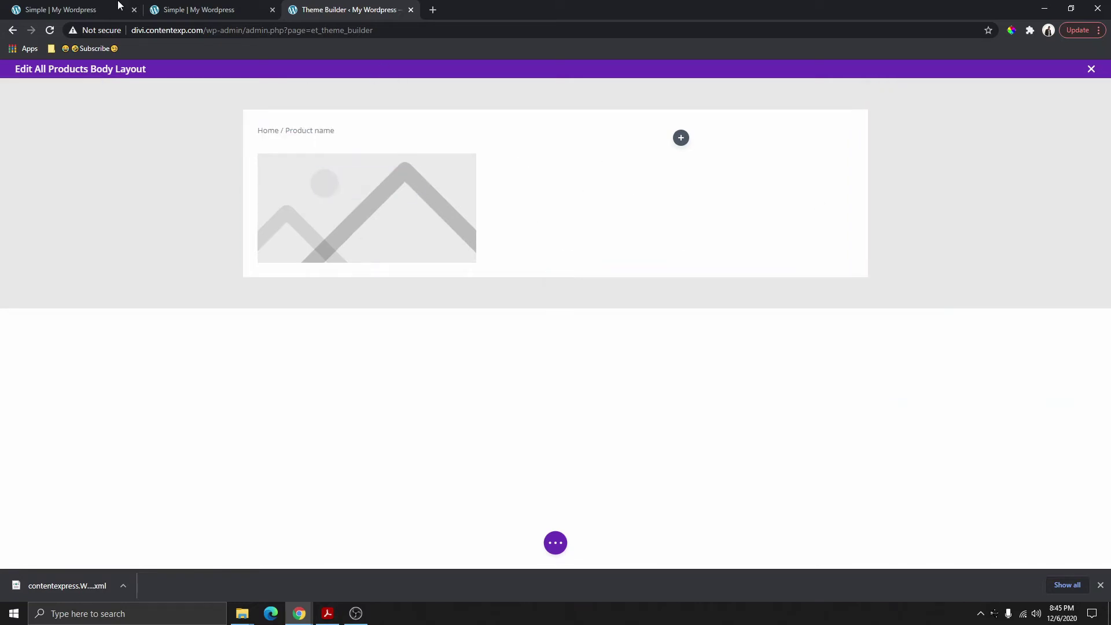
Glance at the live product page, then search 'woo' for a module below the product image.
left_click(193, 9)
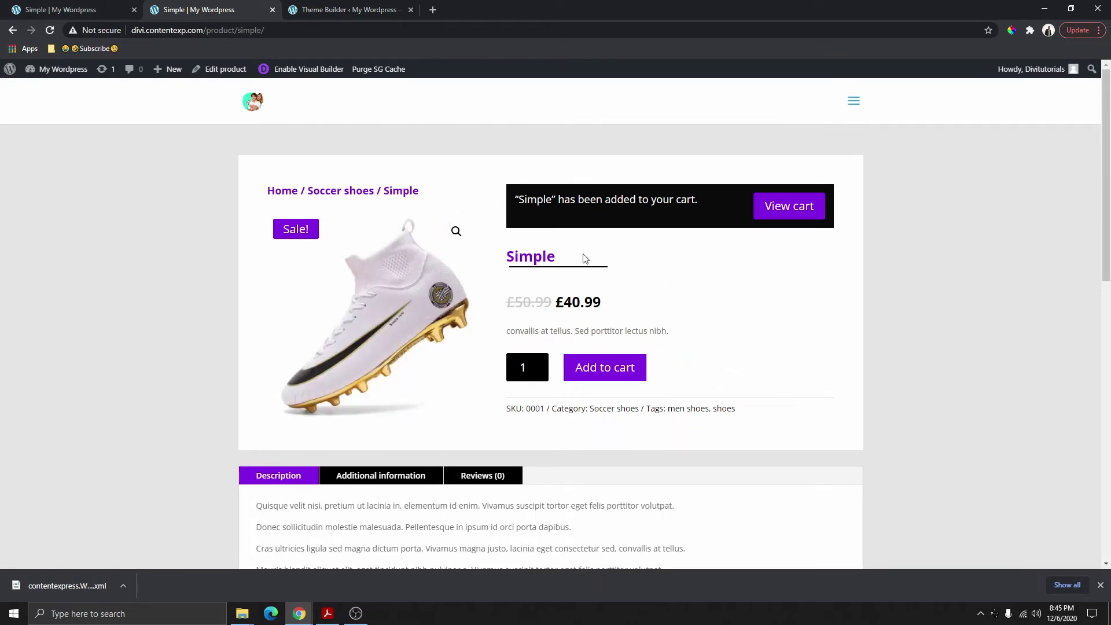
left_click(342, 12)
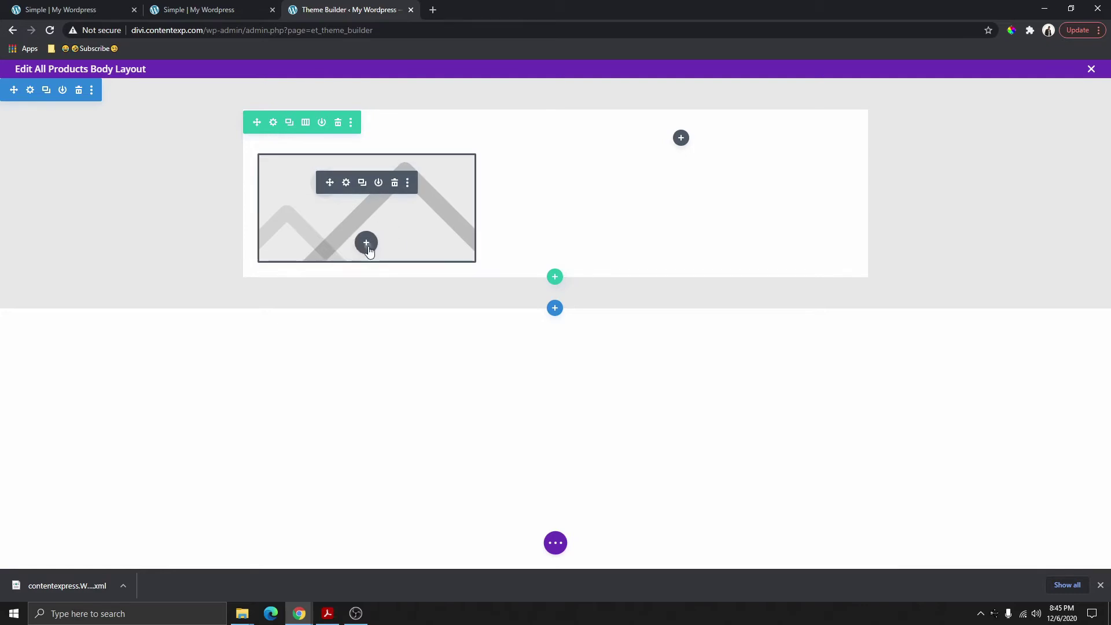
left_click(366, 242)
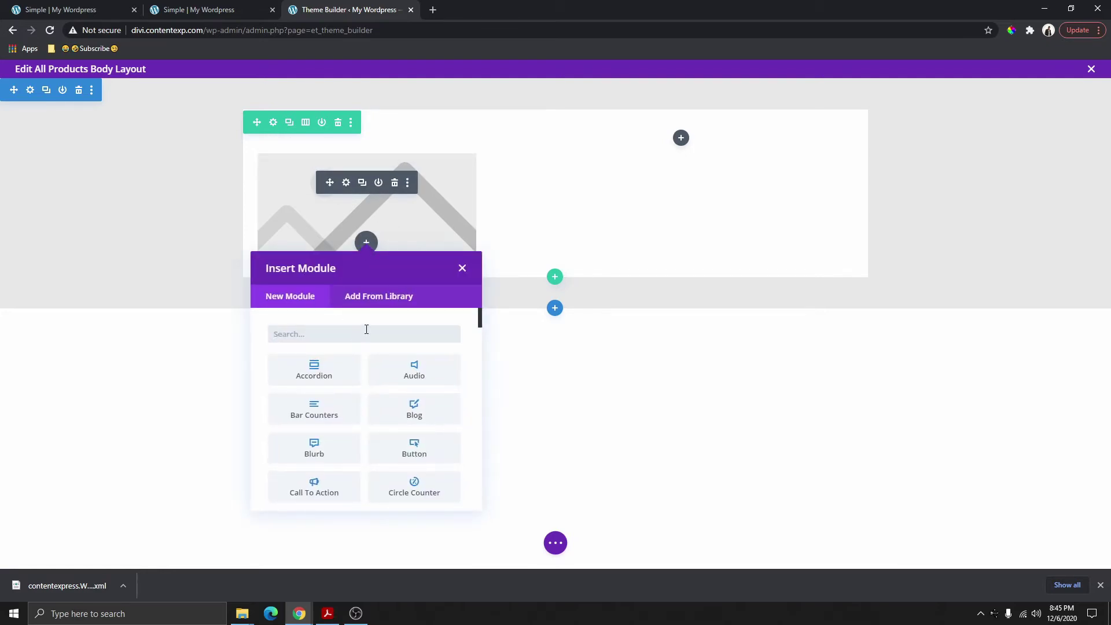
type("woo")
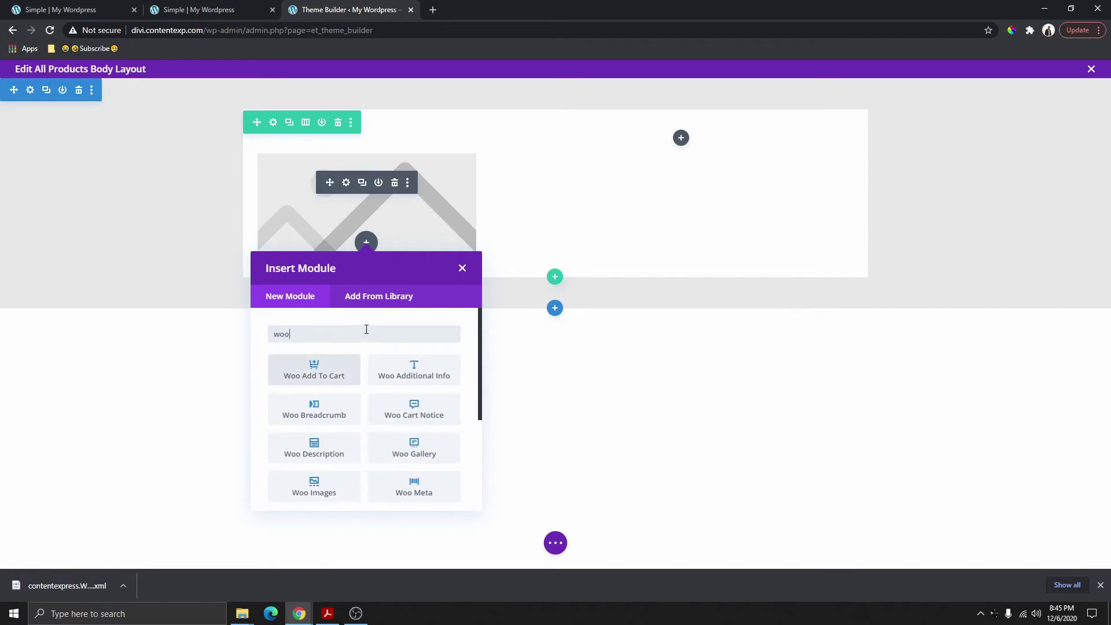
scroll(315, 457, "down", 3)
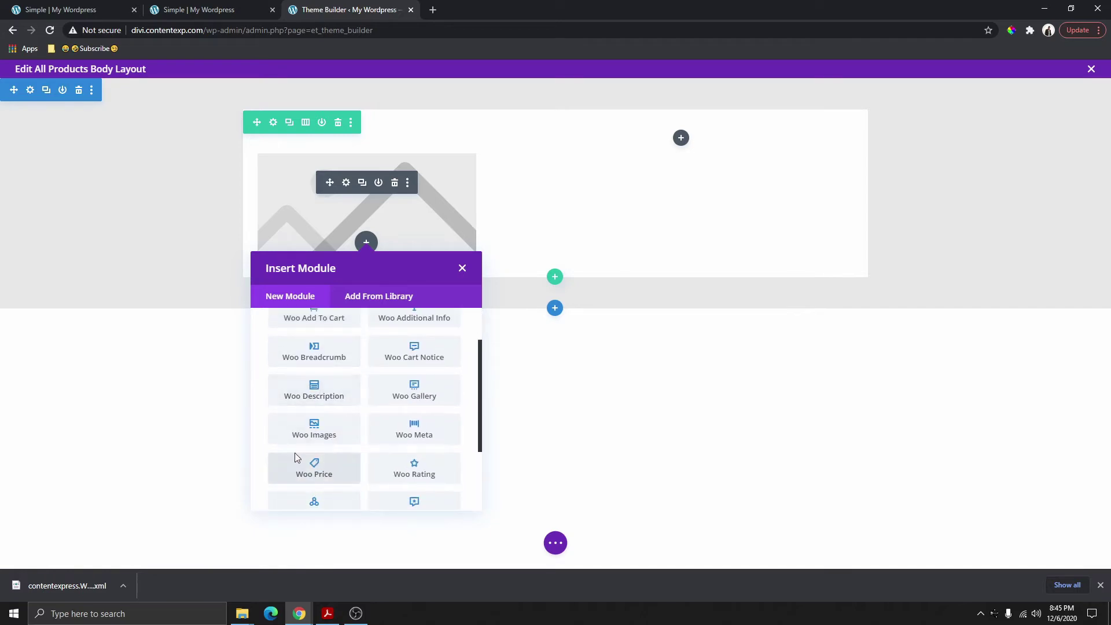
scroll(412, 379, "down", 1)
scroll(411, 442, "up", 2)
Insert the Woo Gallery module, review its content and background options, and save.
left_click(424, 403)
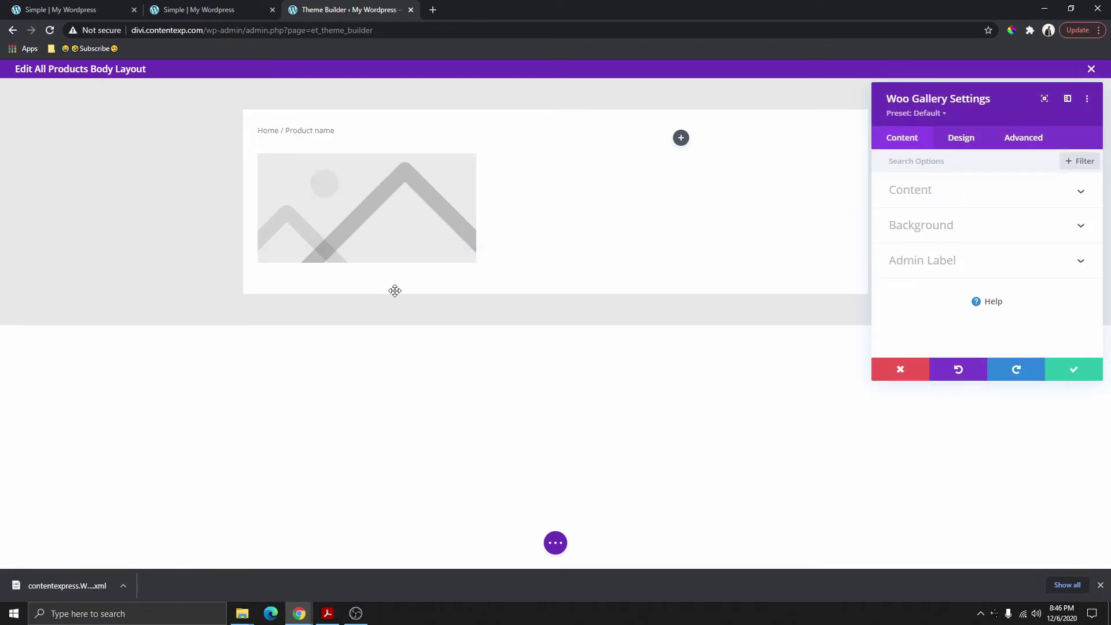
left_click(903, 197)
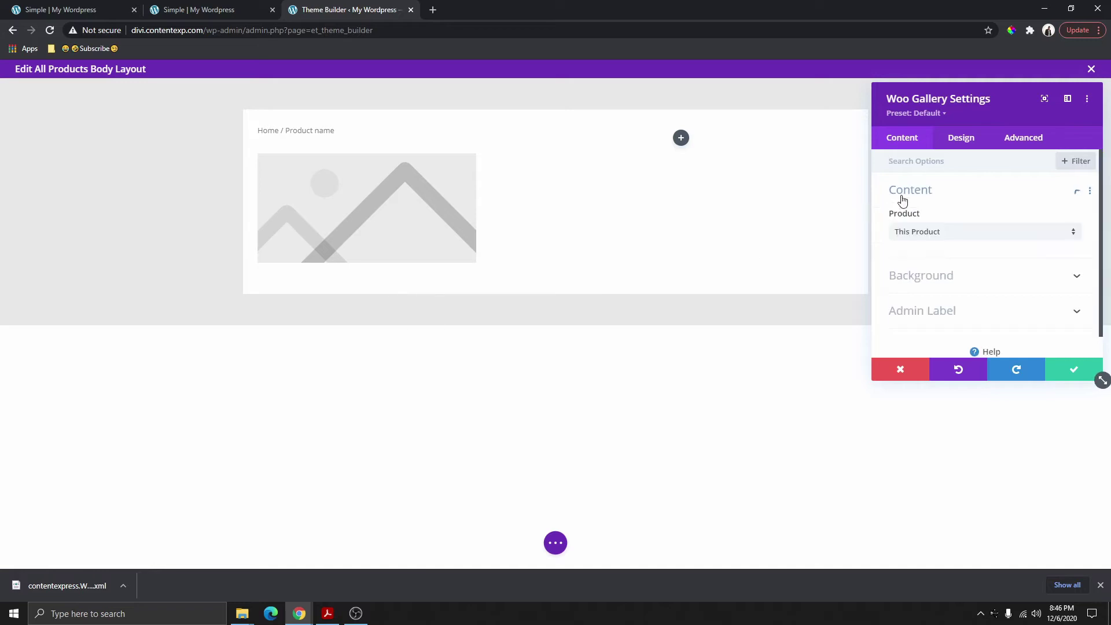
left_click(926, 279)
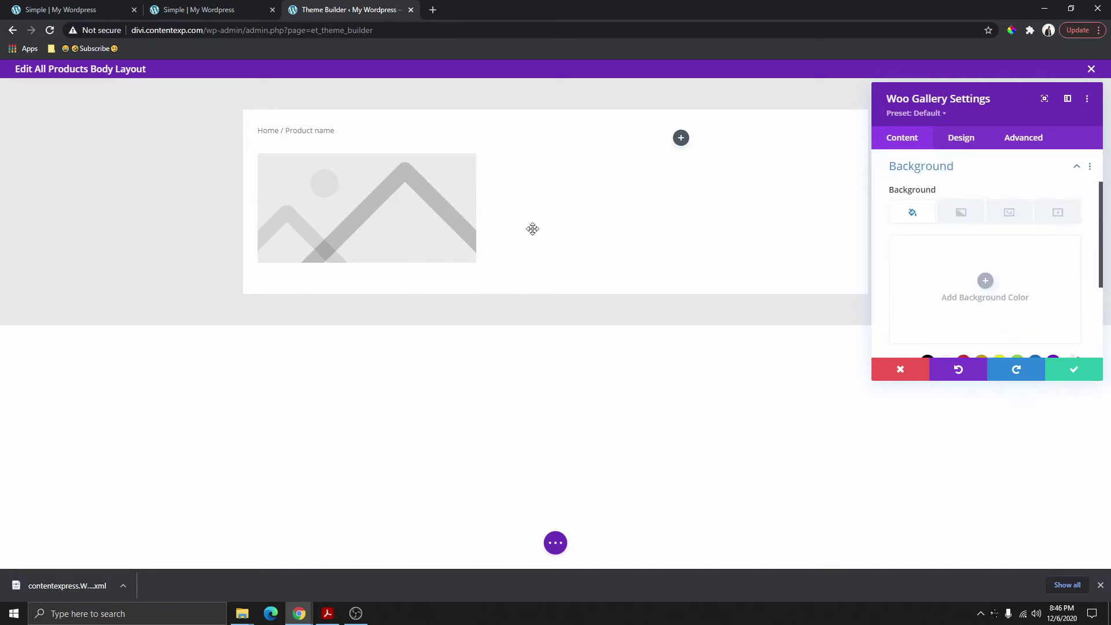
left_click(1072, 370)
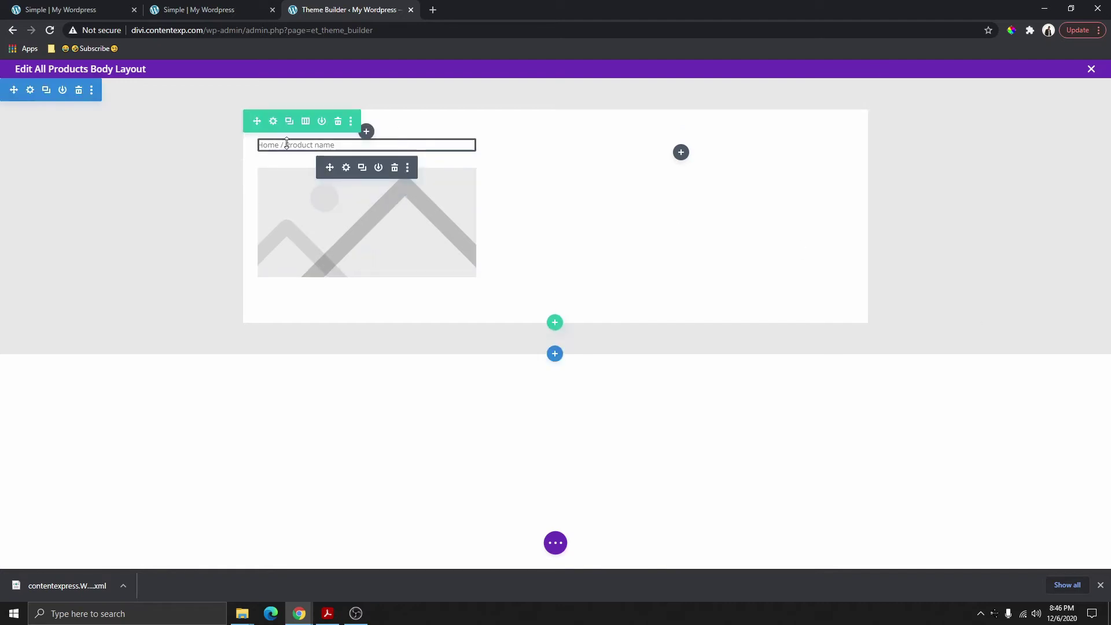
Make the Woo Breadcrumb text purple in its Design text settings.
left_click(344, 171)
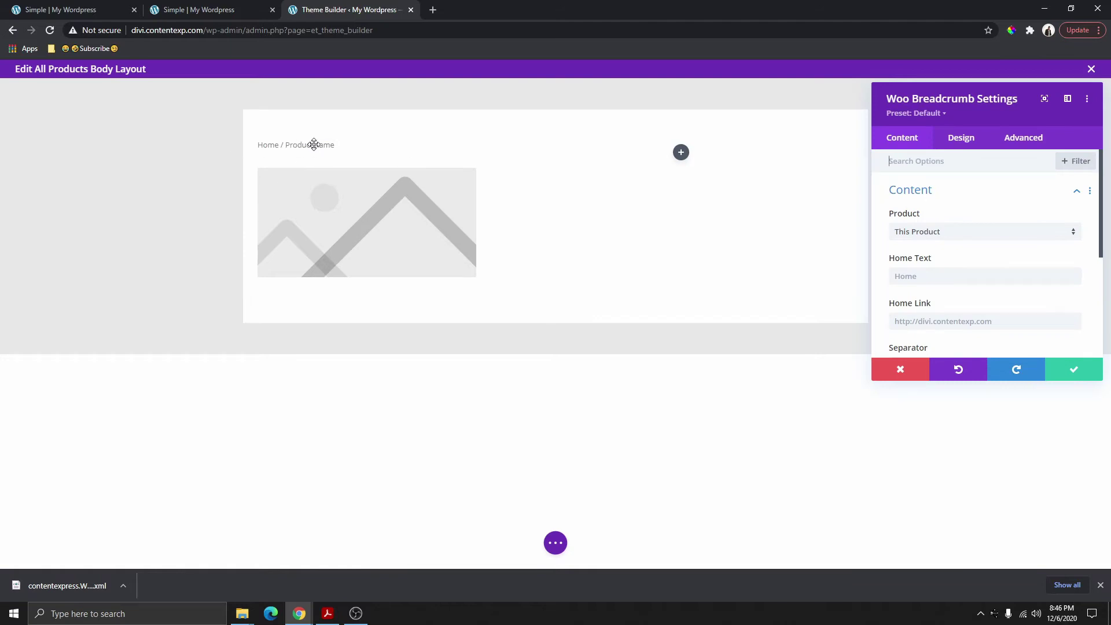
left_click(958, 139)
scroll(933, 225, "down", 1)
scroll(925, 191, "up", 1)
left_click(926, 197)
scroll(955, 250, "down", 3)
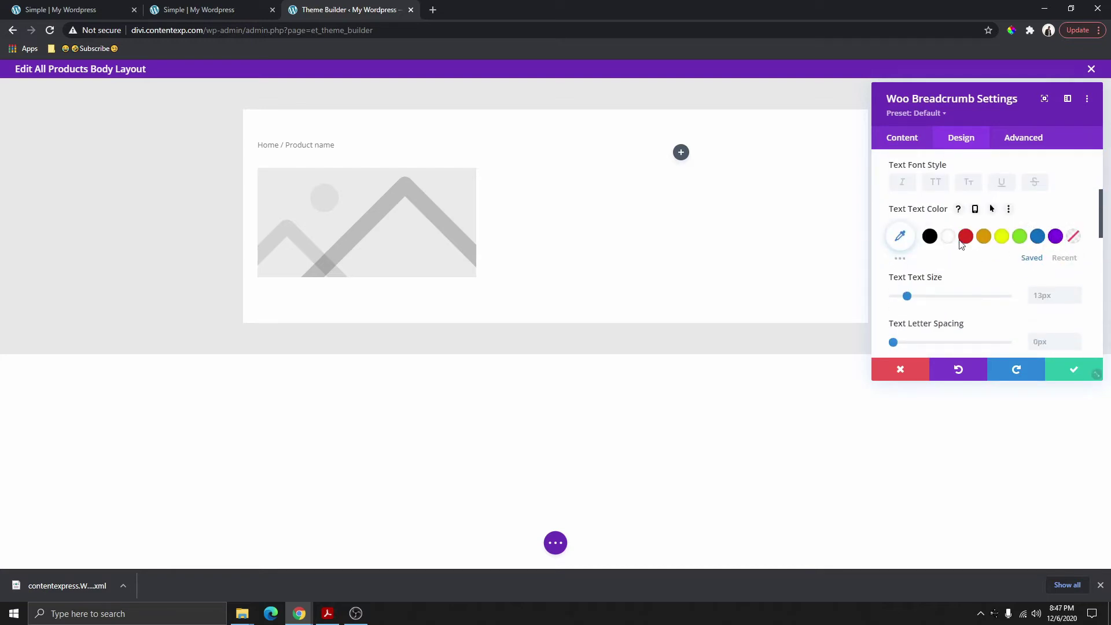
left_click(1056, 236)
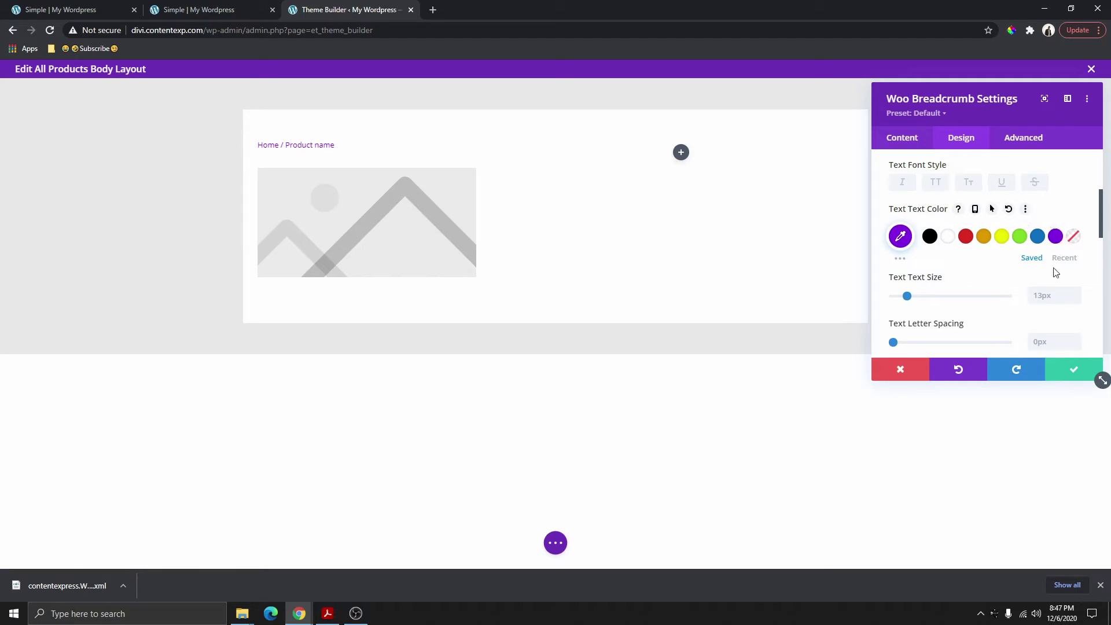
Enlarge the breadcrumb text to 20px, make it Bold, and save.
scroll(976, 248, "down", 2)
scroll(961, 276, "up", 3)
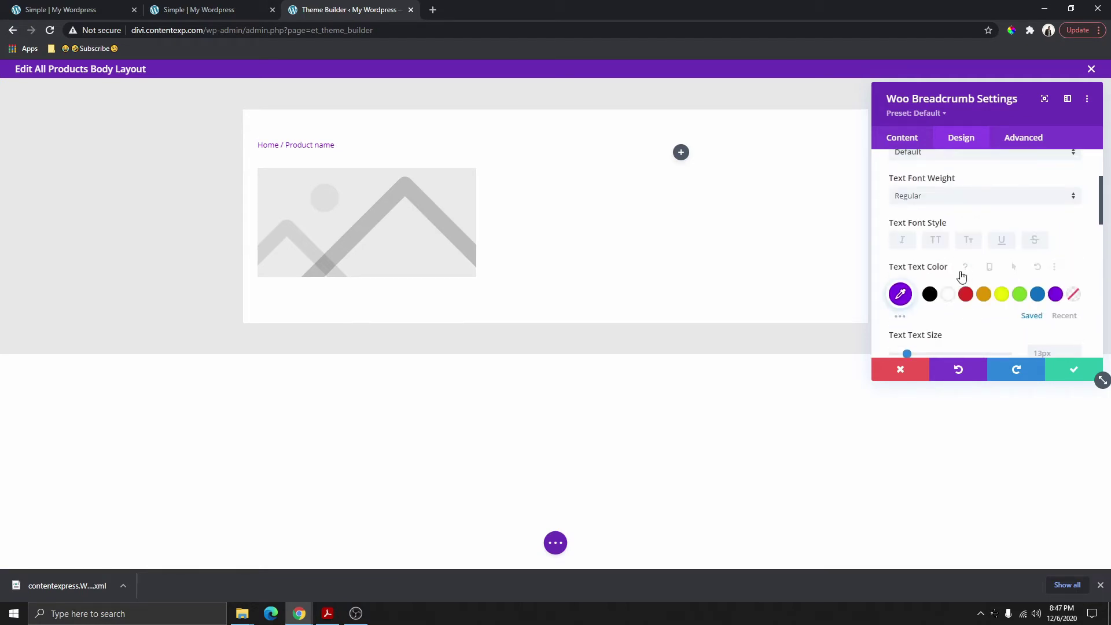
scroll(1022, 280, "down", 1)
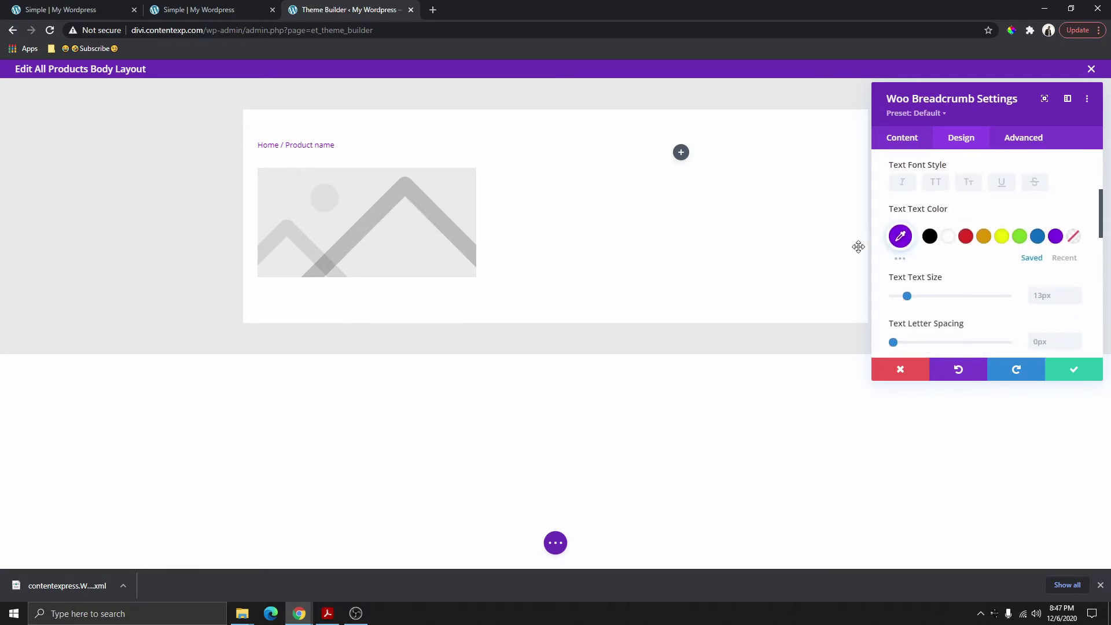
left_click_drag(911, 301, 916, 302)
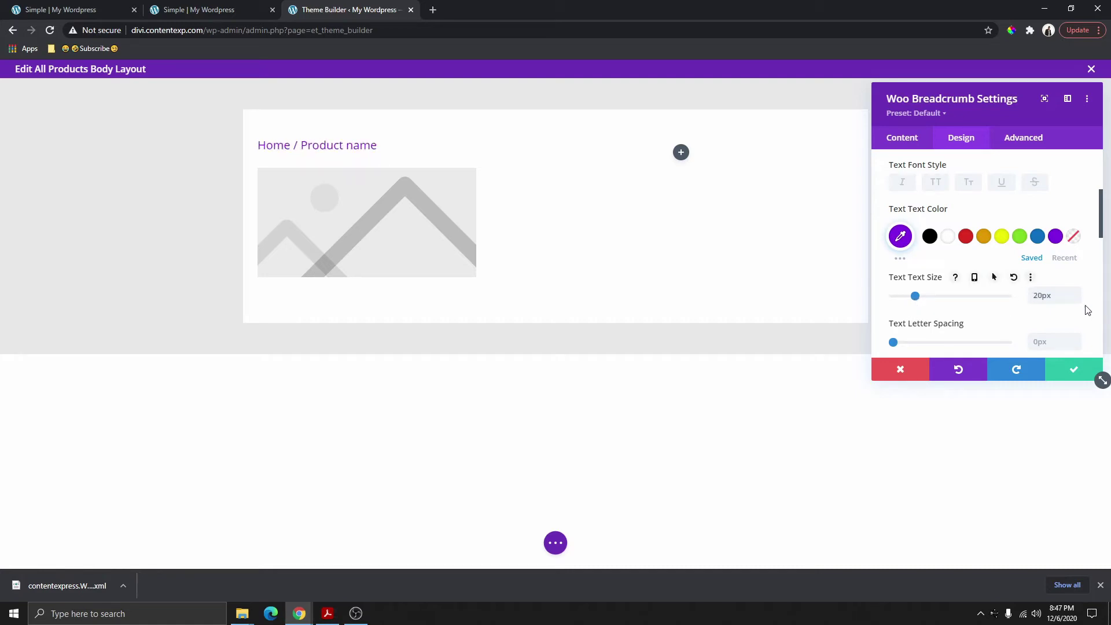
scroll(950, 276, "up", 2)
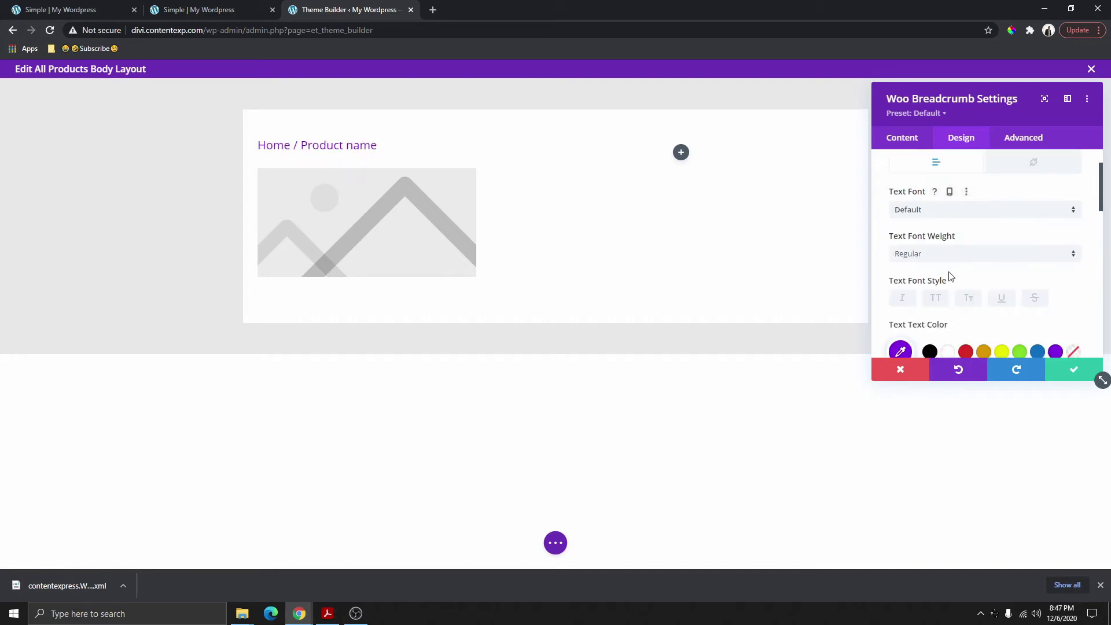
left_click(938, 301)
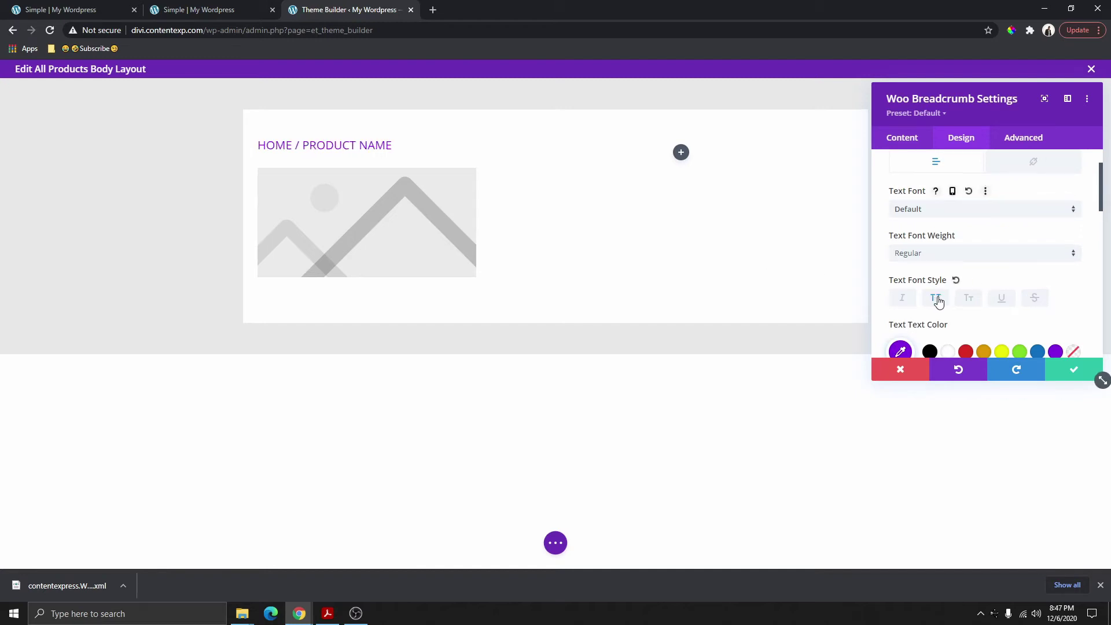
left_click(935, 304)
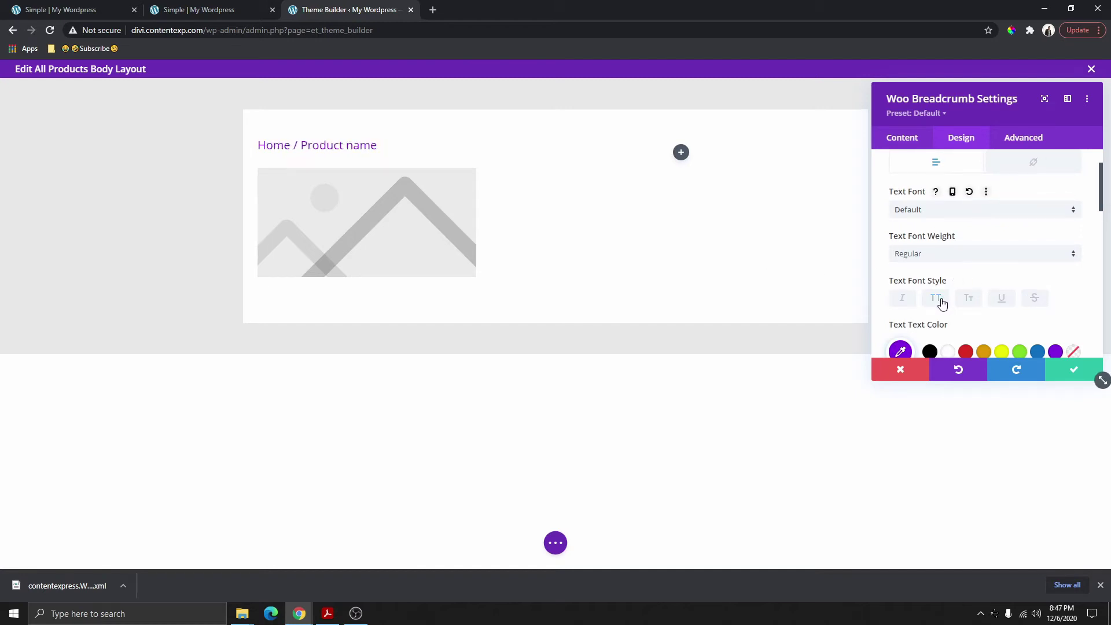
left_click(945, 256)
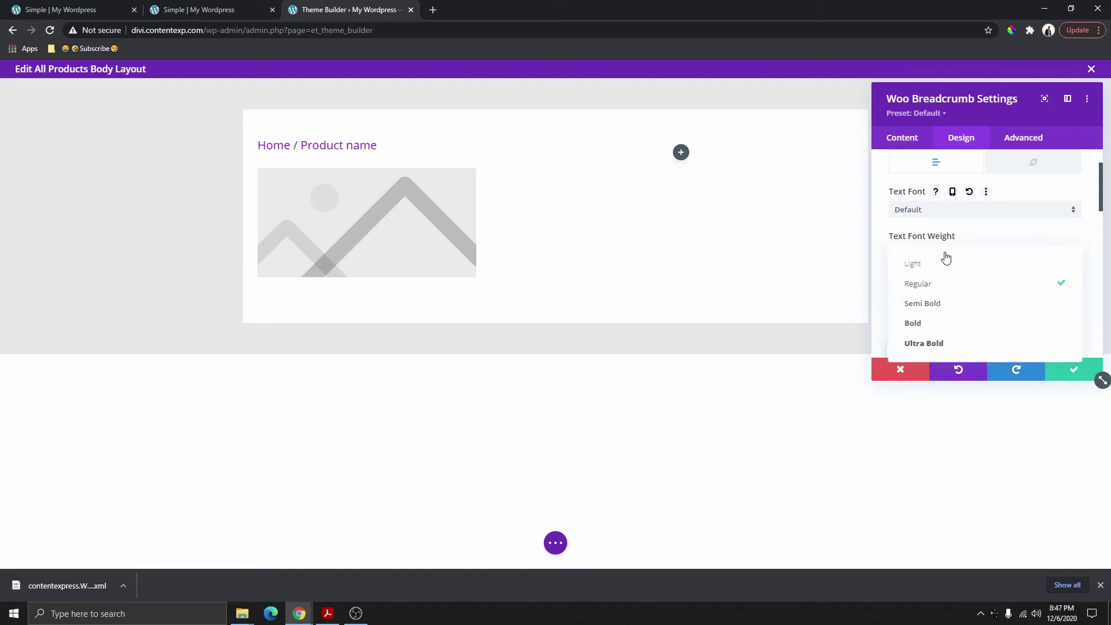
left_click(948, 327)
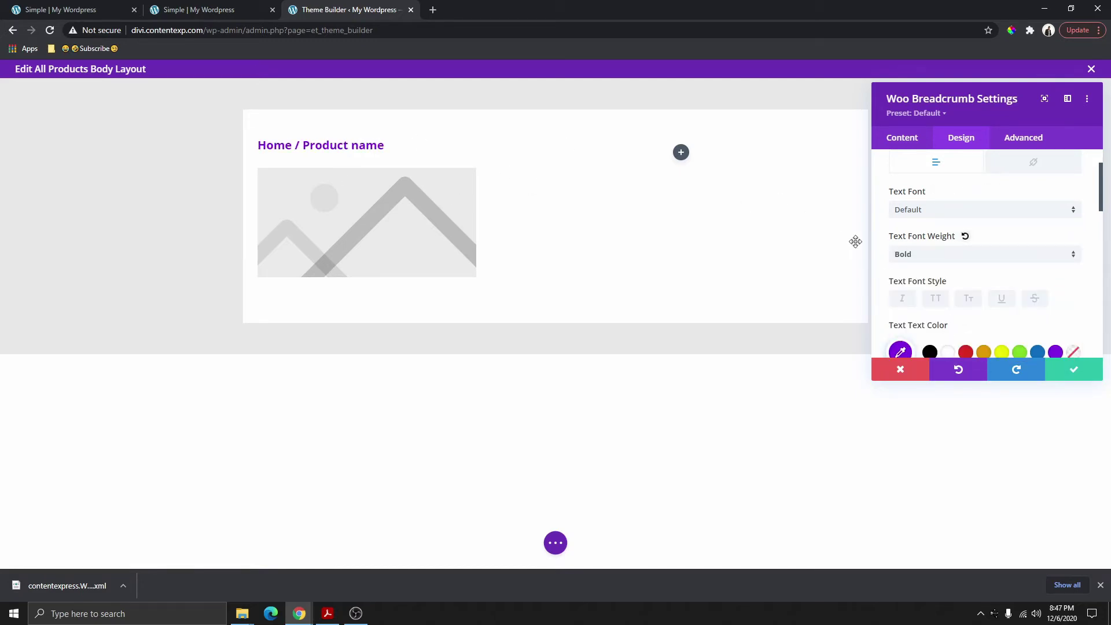
left_click(774, 177)
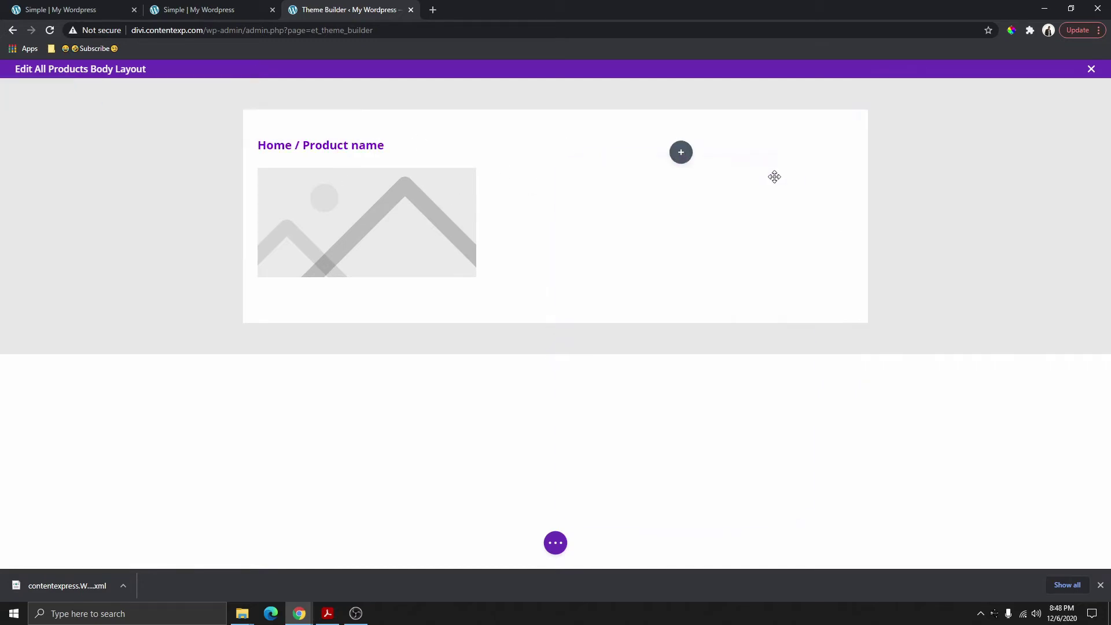
Insert a Woo Cart Notice module in the right column beside the breadcrumb.
left_click(681, 152)
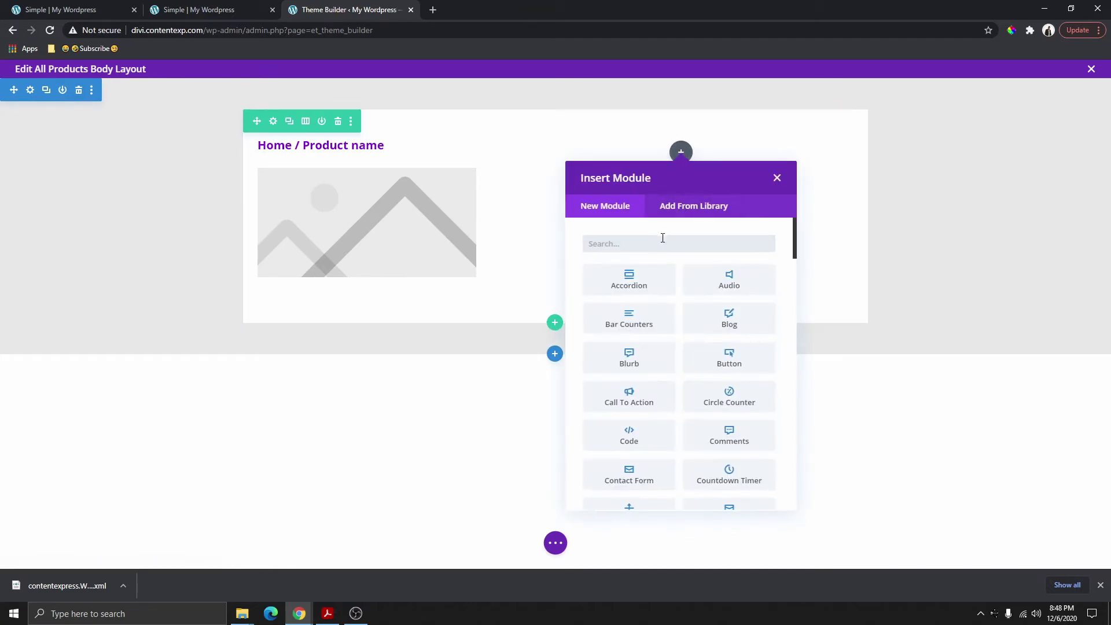
type("woo")
left_click(730, 322)
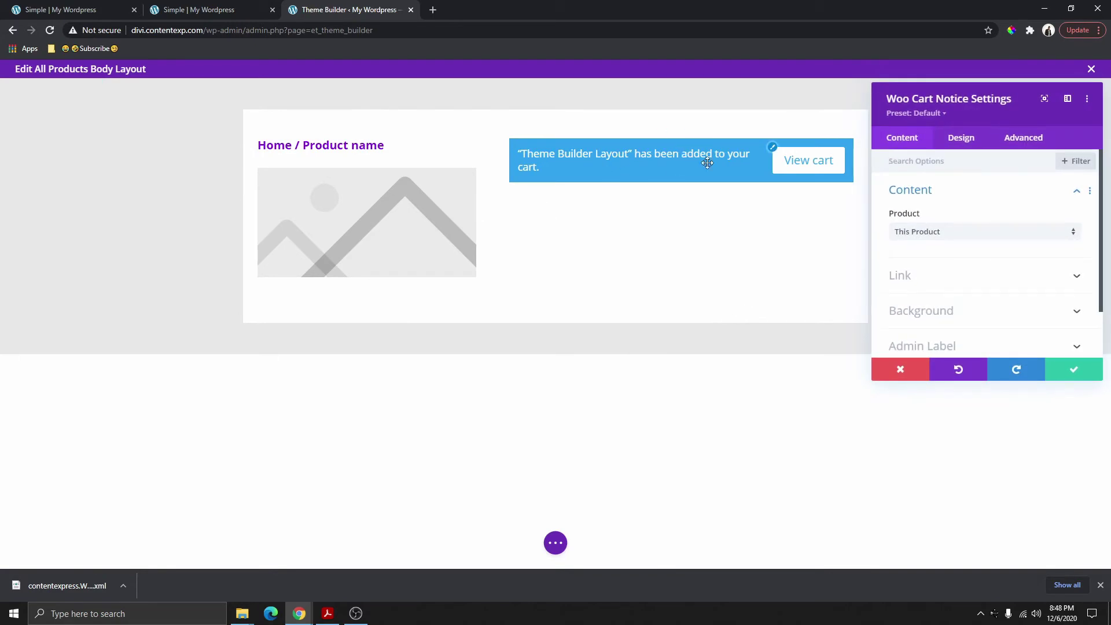
left_click(231, 10)
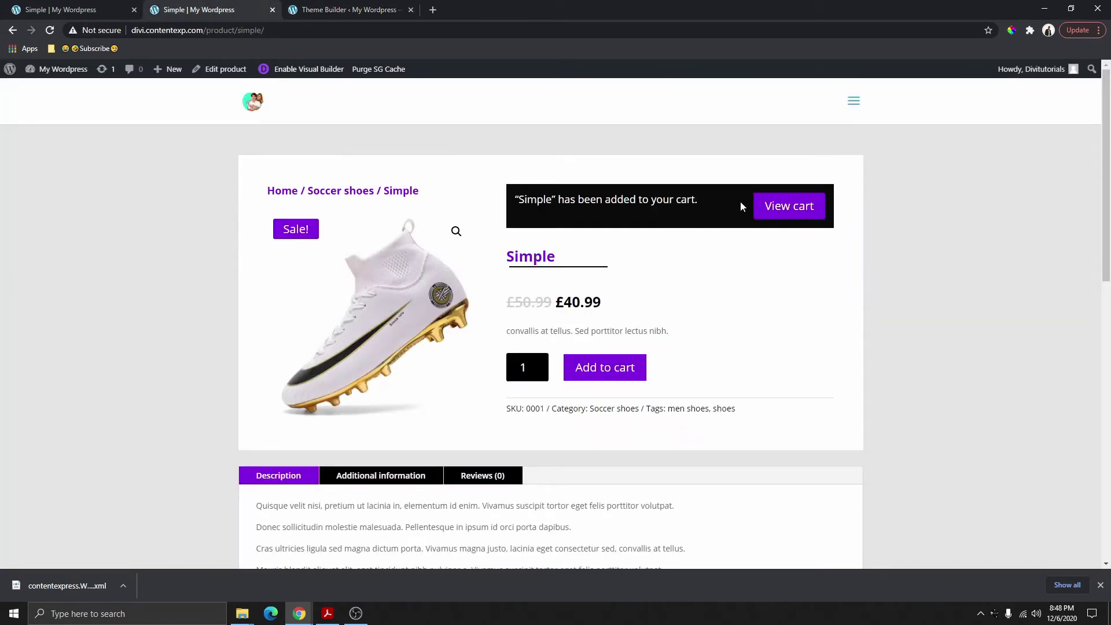
left_click(382, 12)
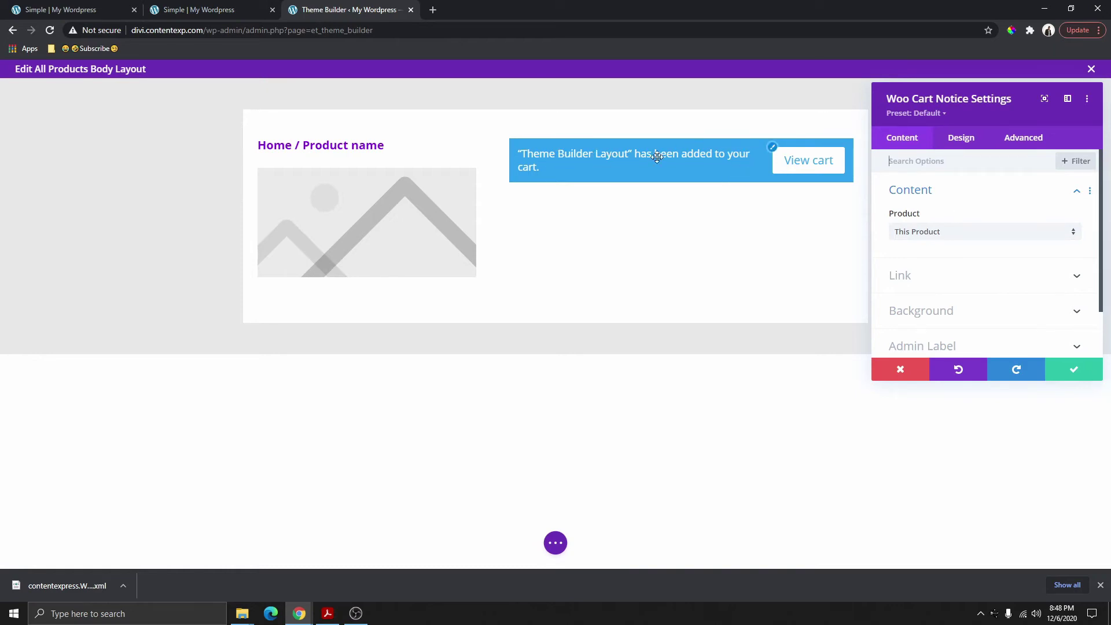
Give the cart notice a black background.
left_click(959, 138)
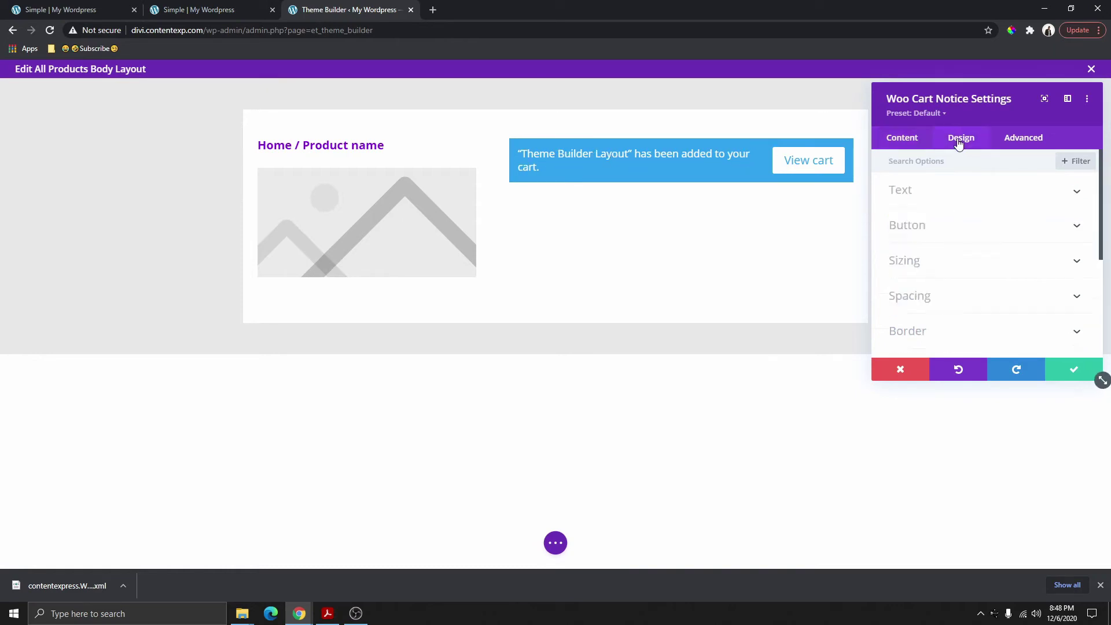
left_click(902, 138)
scroll(933, 278, "down", 1)
left_click(933, 255)
scroll(953, 290, "down", 2)
left_click(927, 246)
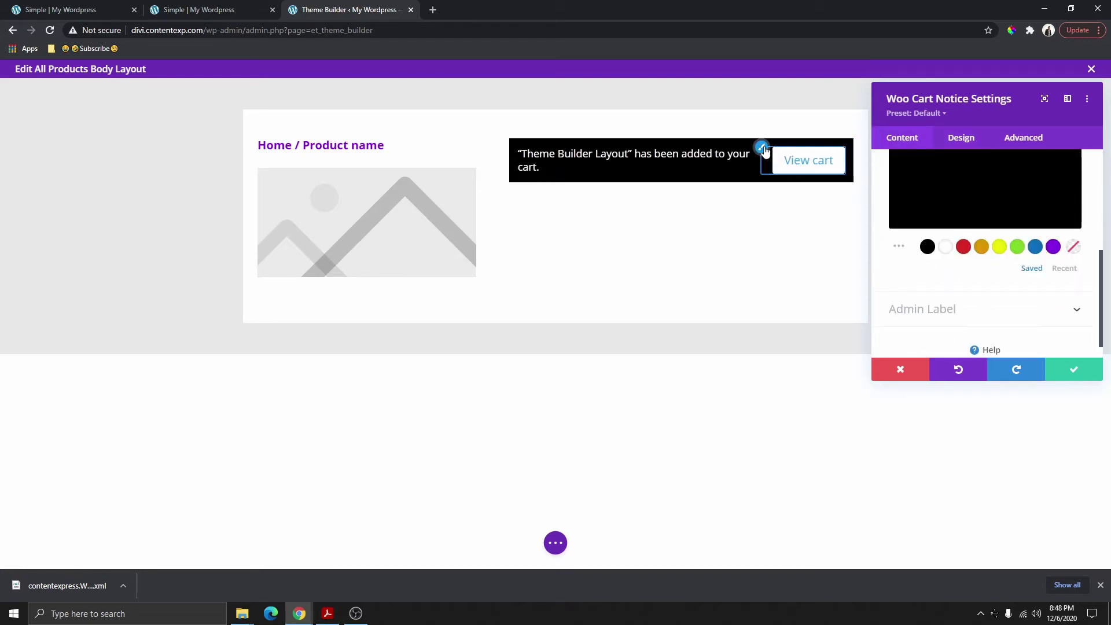
Style the View cart button with white text and a #8300e9 purple background, then save.
left_click(763, 147)
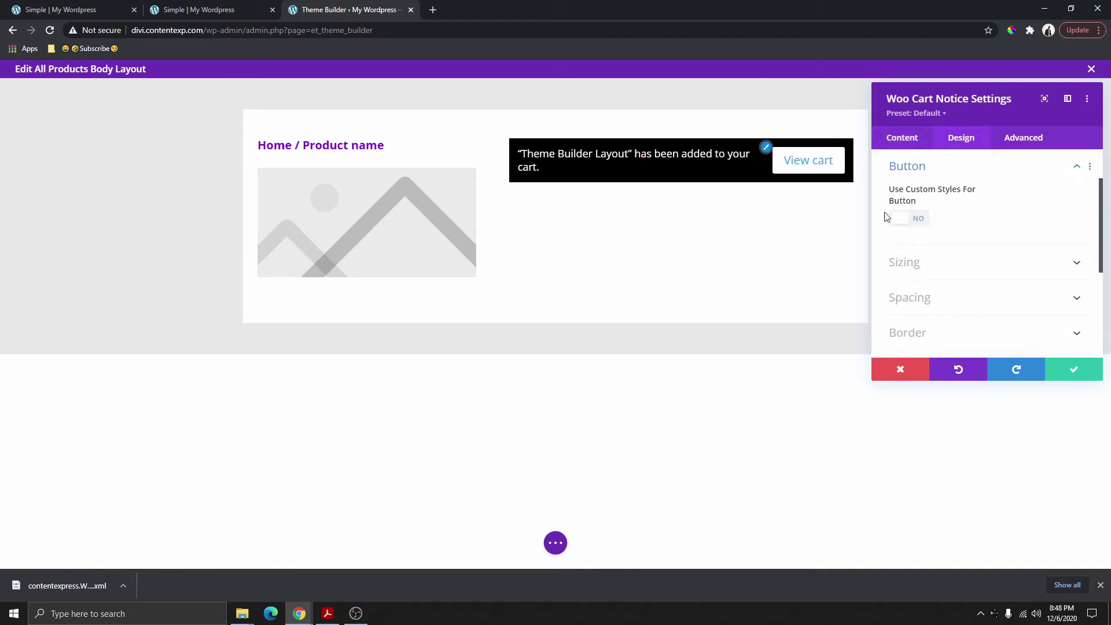
left_click(919, 220)
scroll(943, 237, "down", 2)
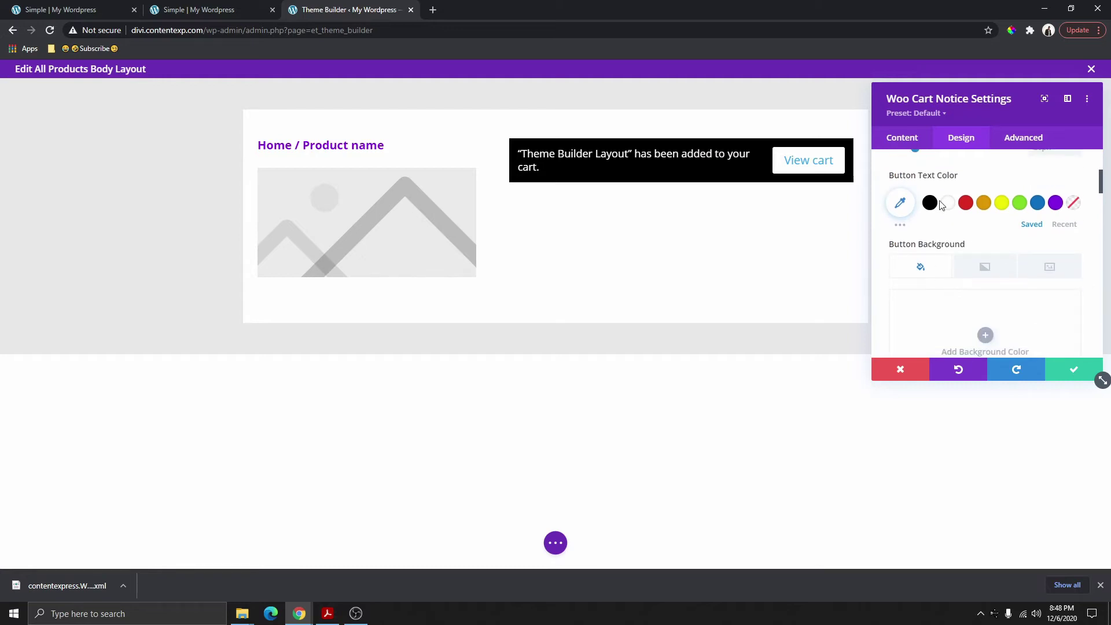
left_click(952, 205)
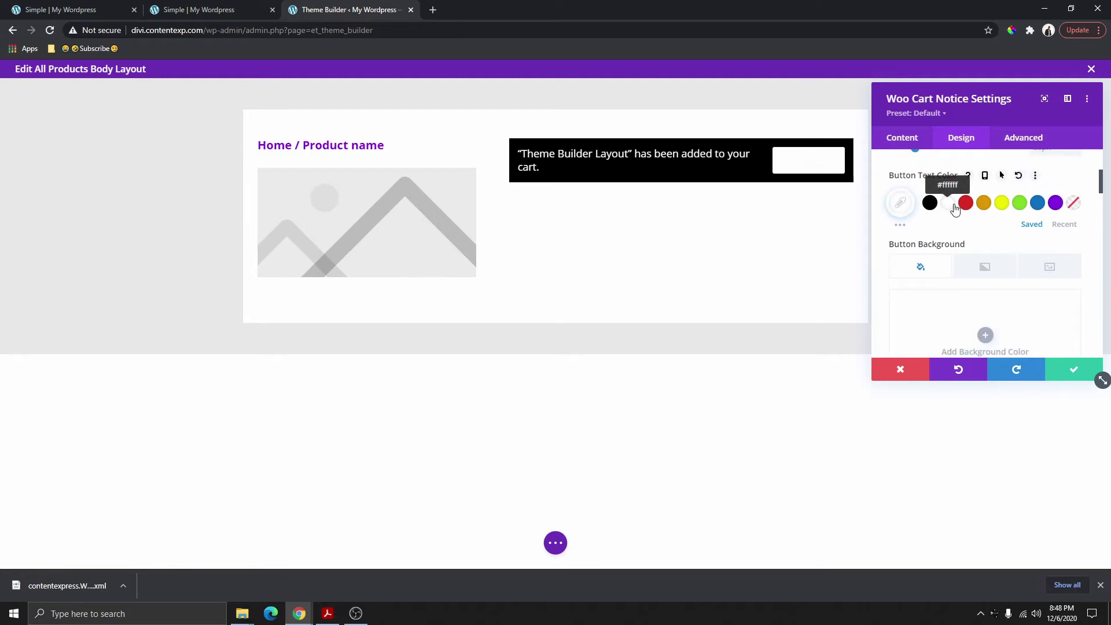
scroll(948, 214, "down", 3)
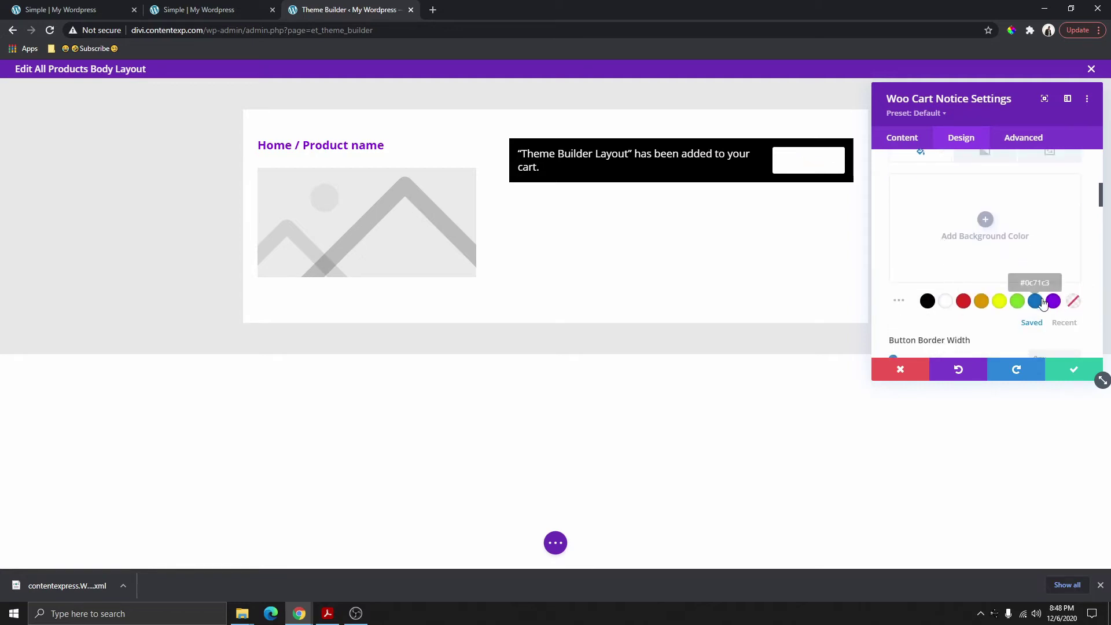
left_click(1054, 302)
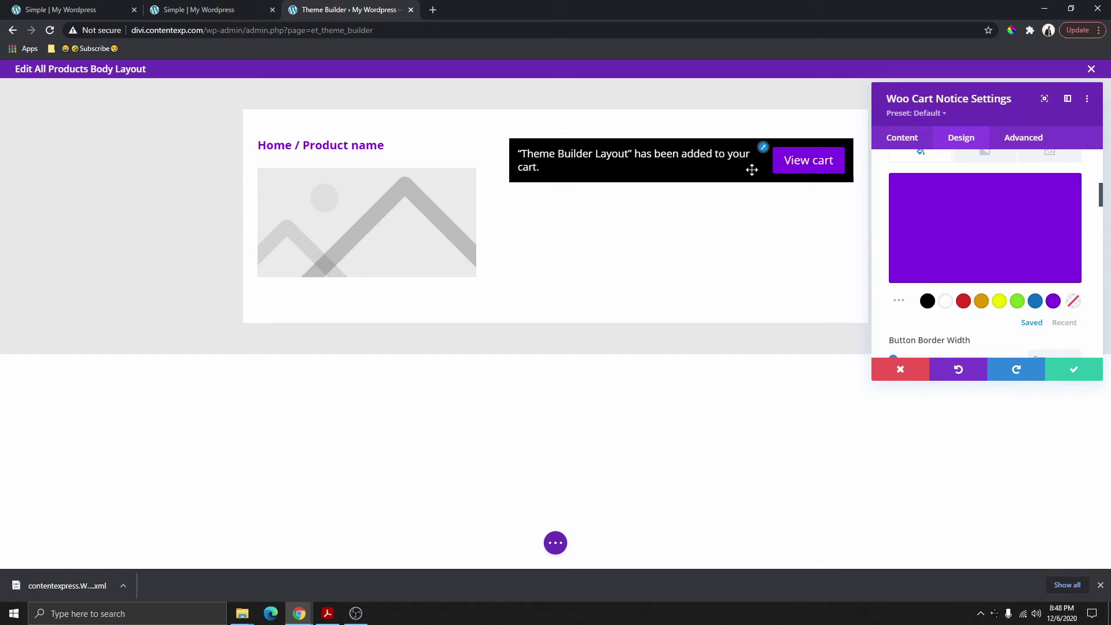
left_click(1073, 369)
left_click(681, 169)
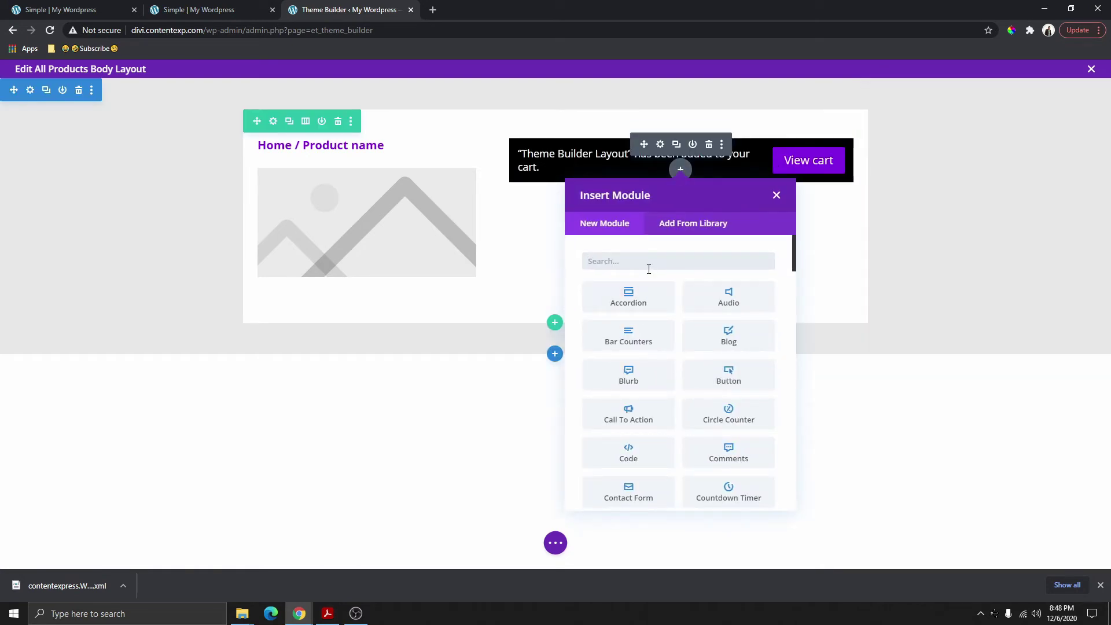
Add a Woo Title module beneath the cart notice.
type("woo")
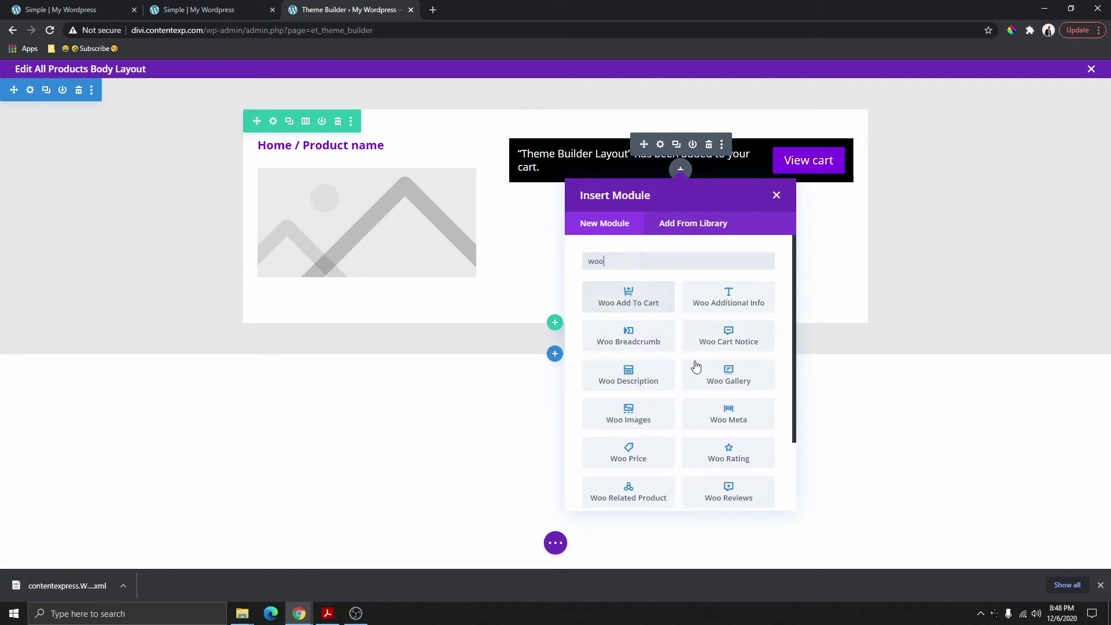
scroll(730, 352, "down", 2)
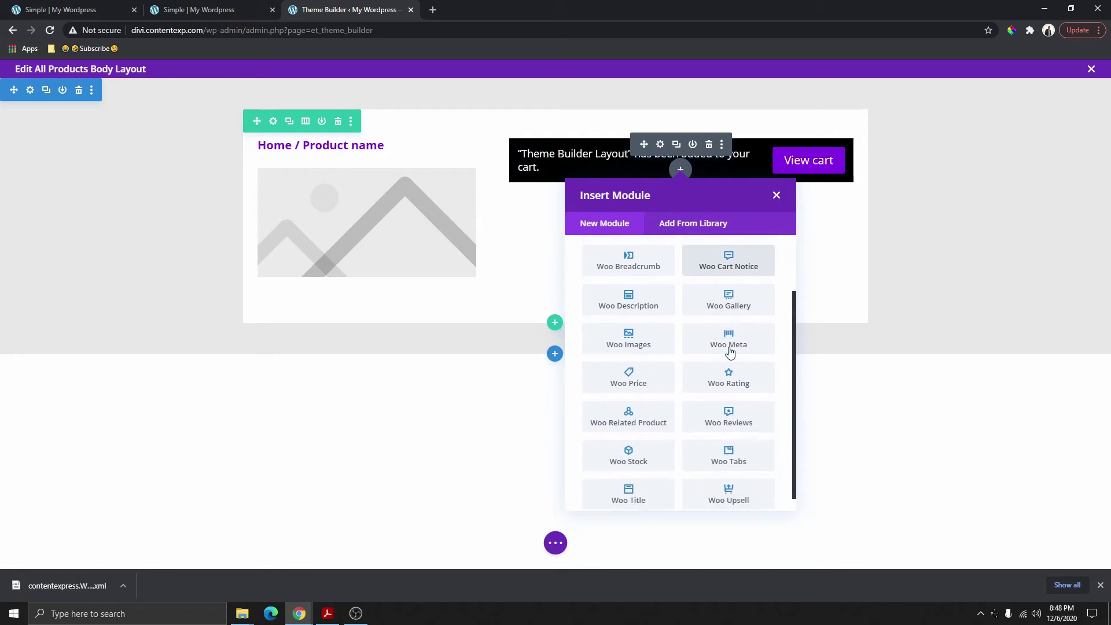
left_click(636, 486)
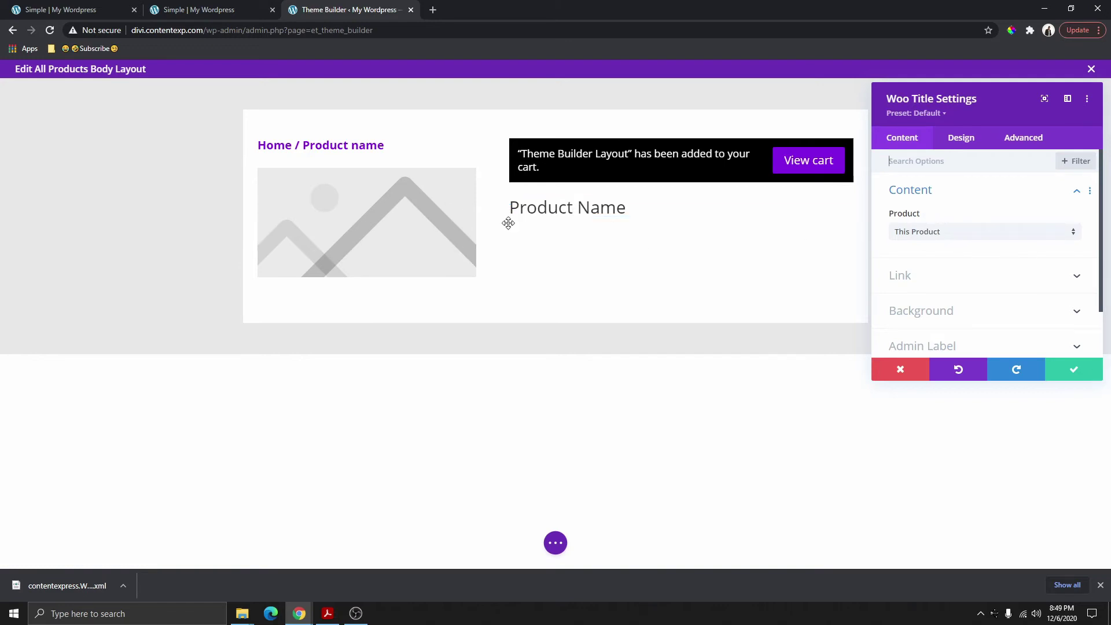
Make the Product Name title purple and shrink it to 20px.
key("ctrl+z")
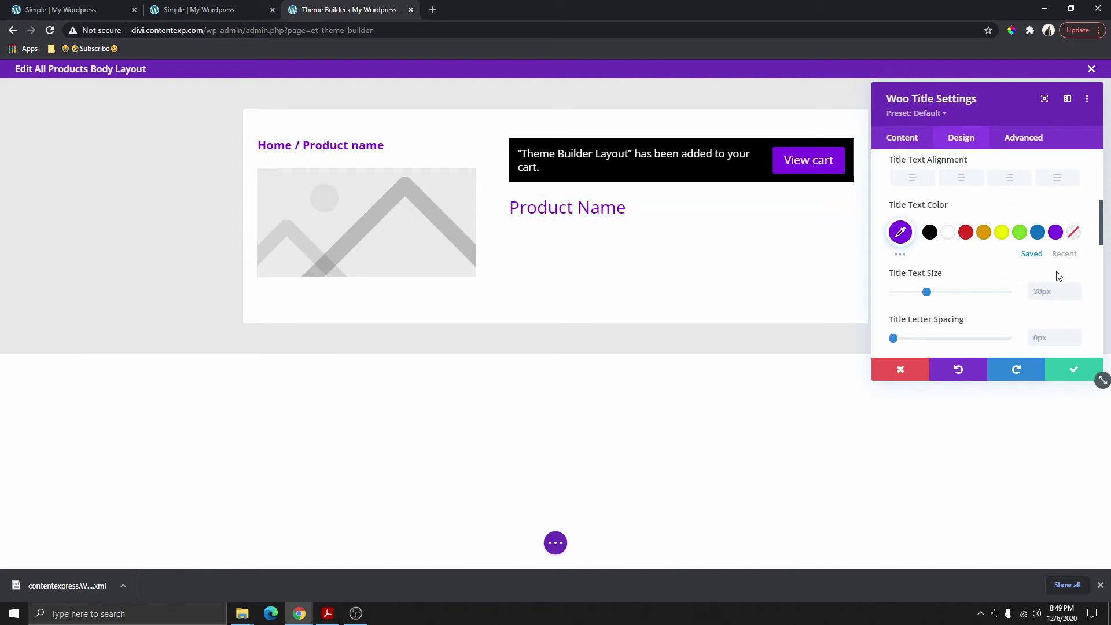
left_click(1076, 298)
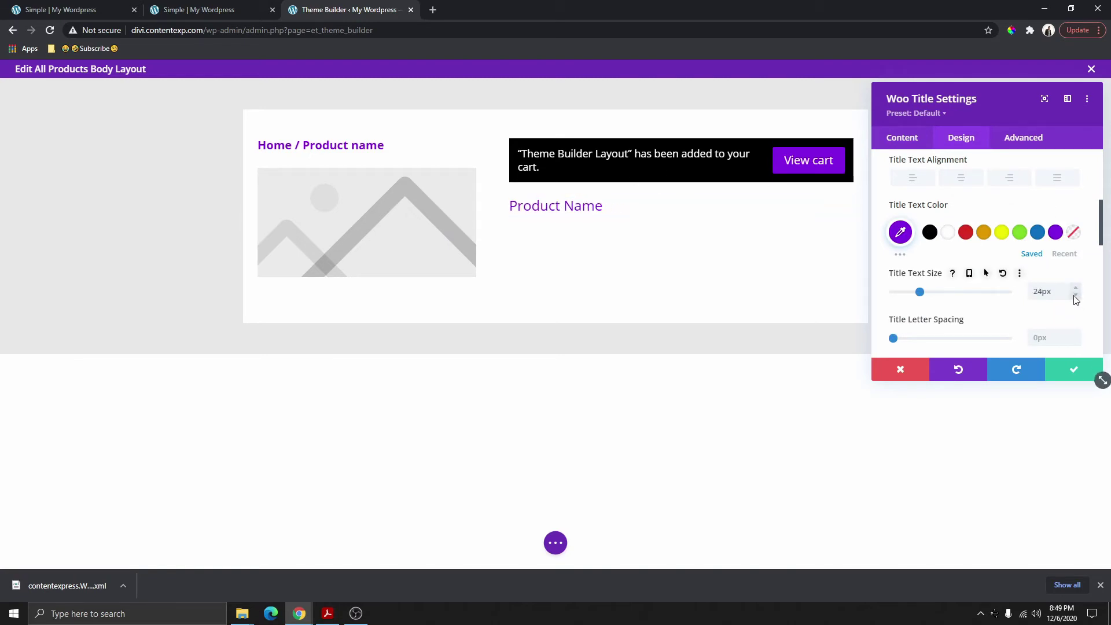
left_click(1075, 298)
left_click(1075, 298)
left_click(1076, 298)
left_click(1075, 298)
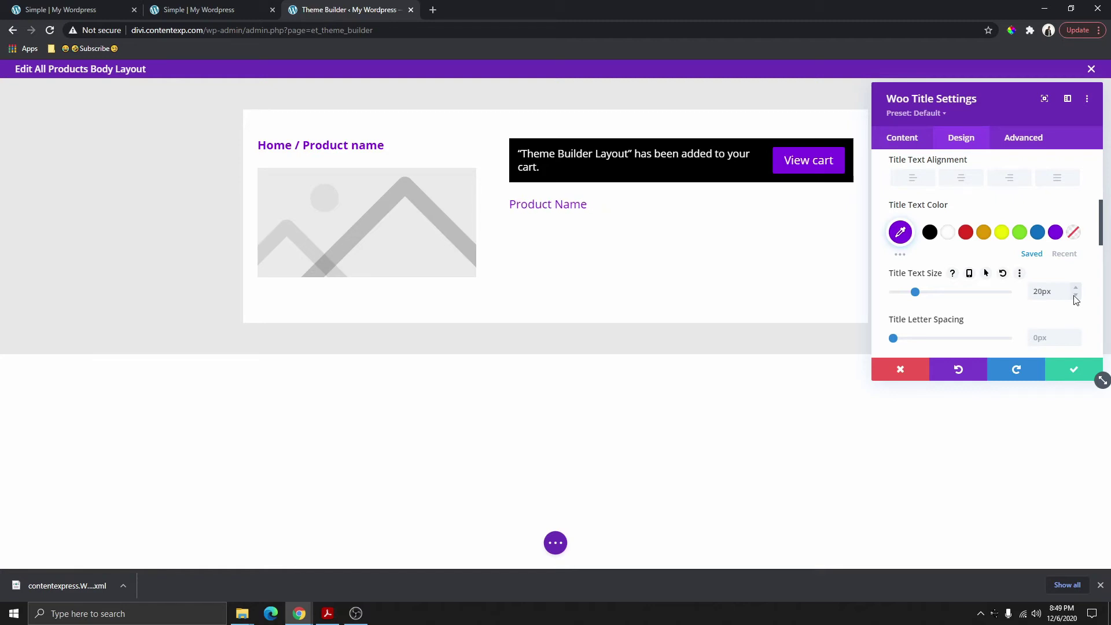
Set the title font weight to Bold and save the title settings.
scroll(985, 298, "up", 3)
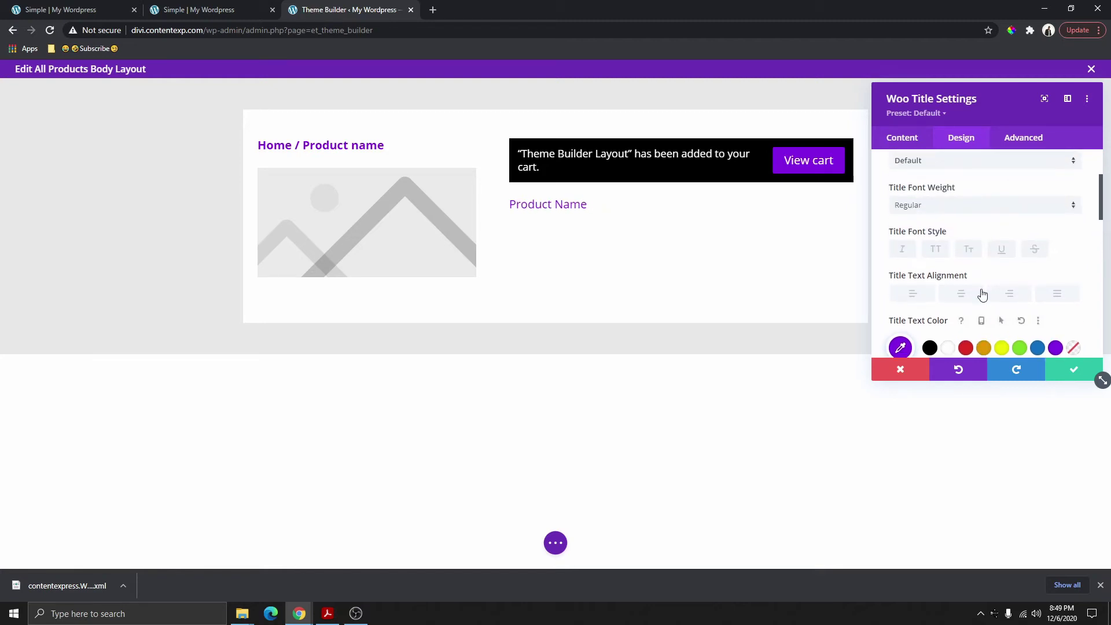
left_click(947, 268)
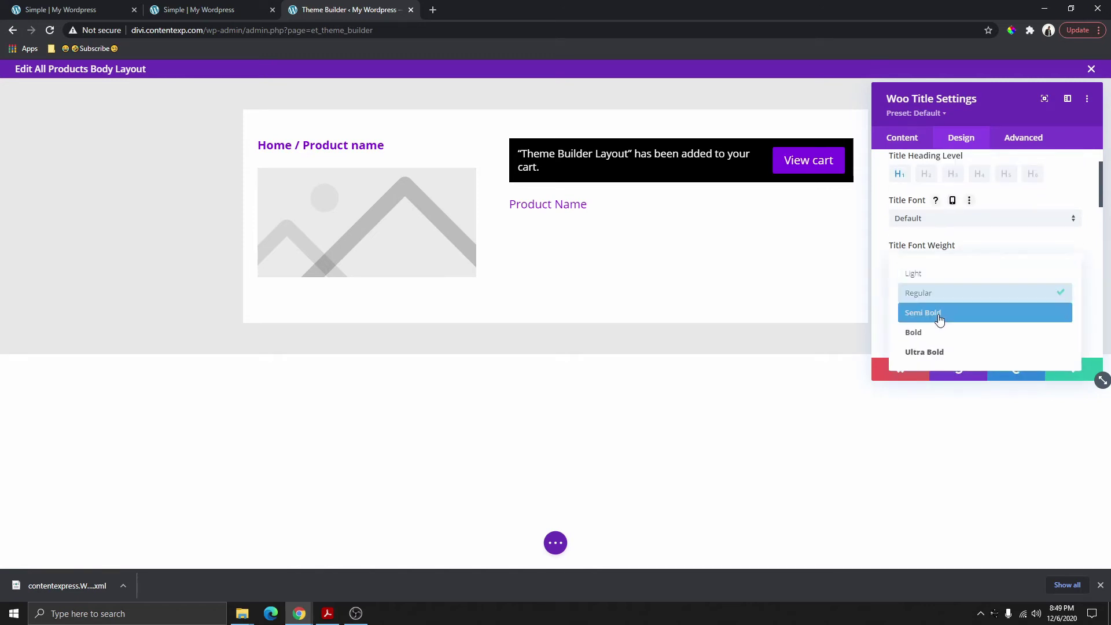
left_click(942, 334)
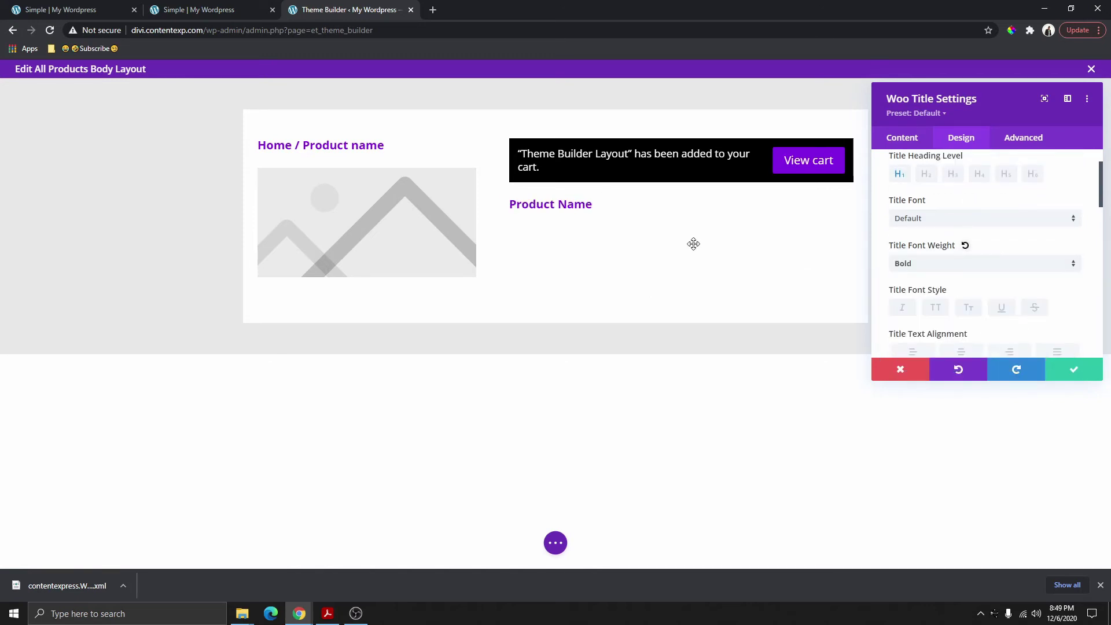
left_click(904, 142)
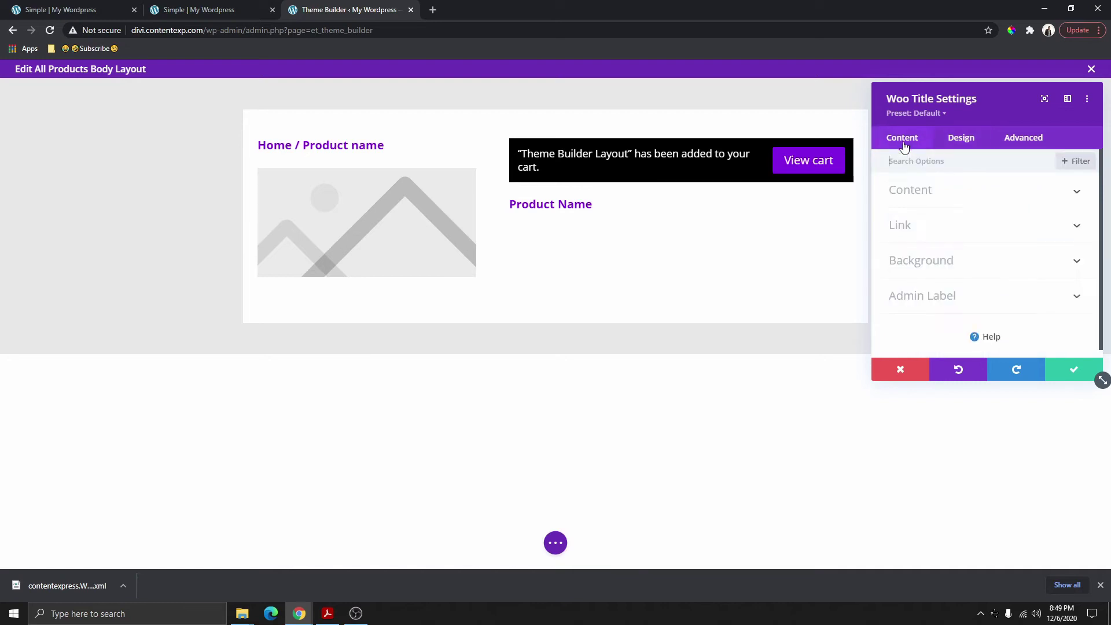
left_click(1086, 375)
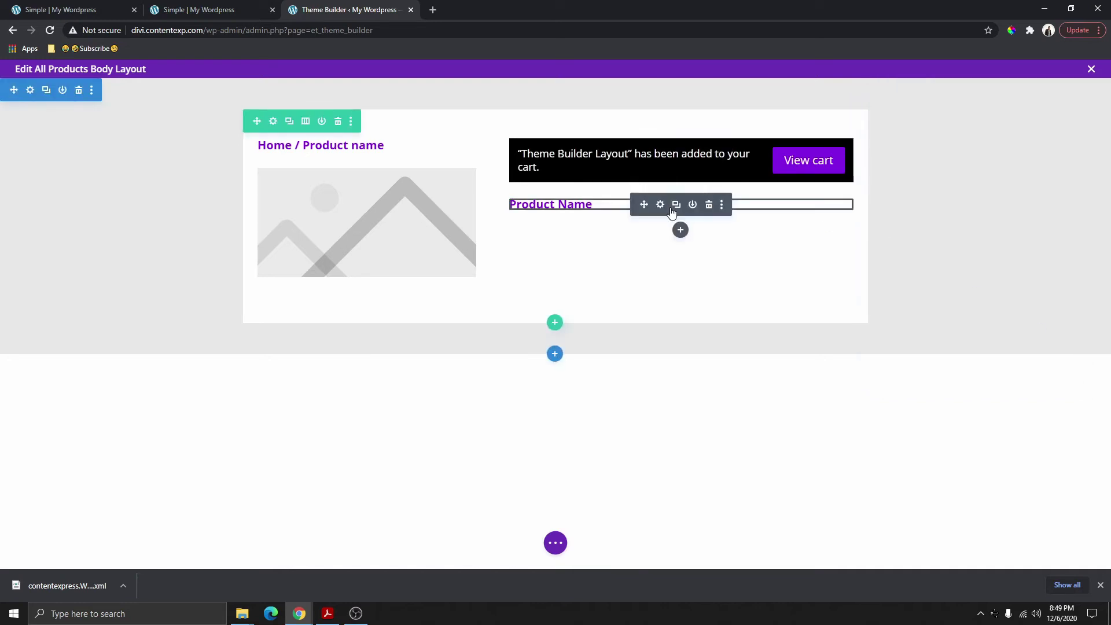
left_click(681, 230)
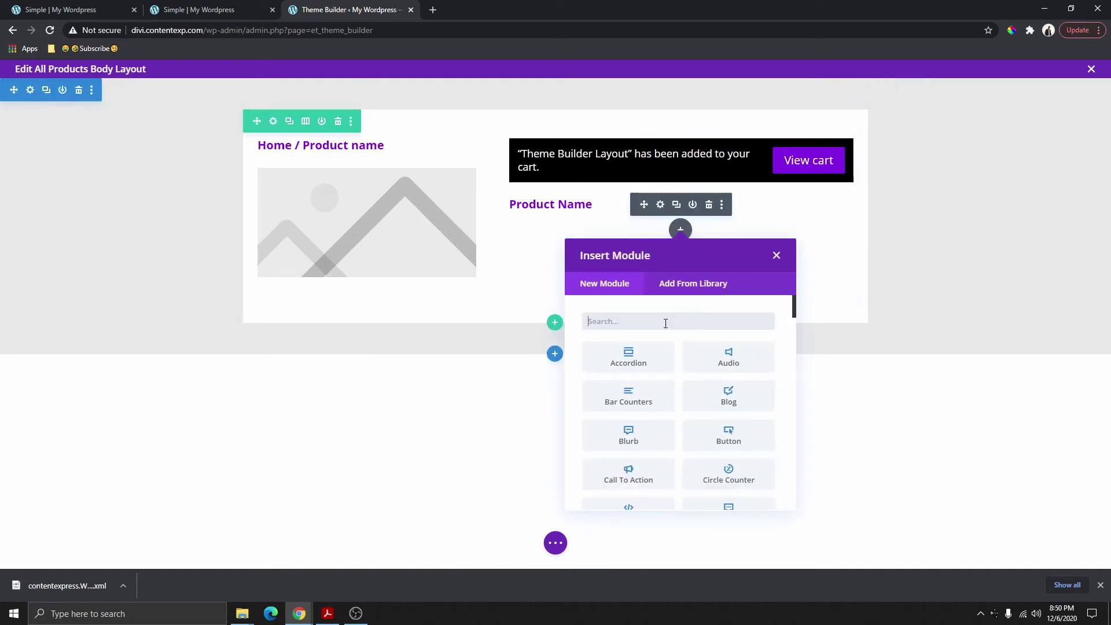
Insert a Divider module under the title with a black line colour.
type("div")
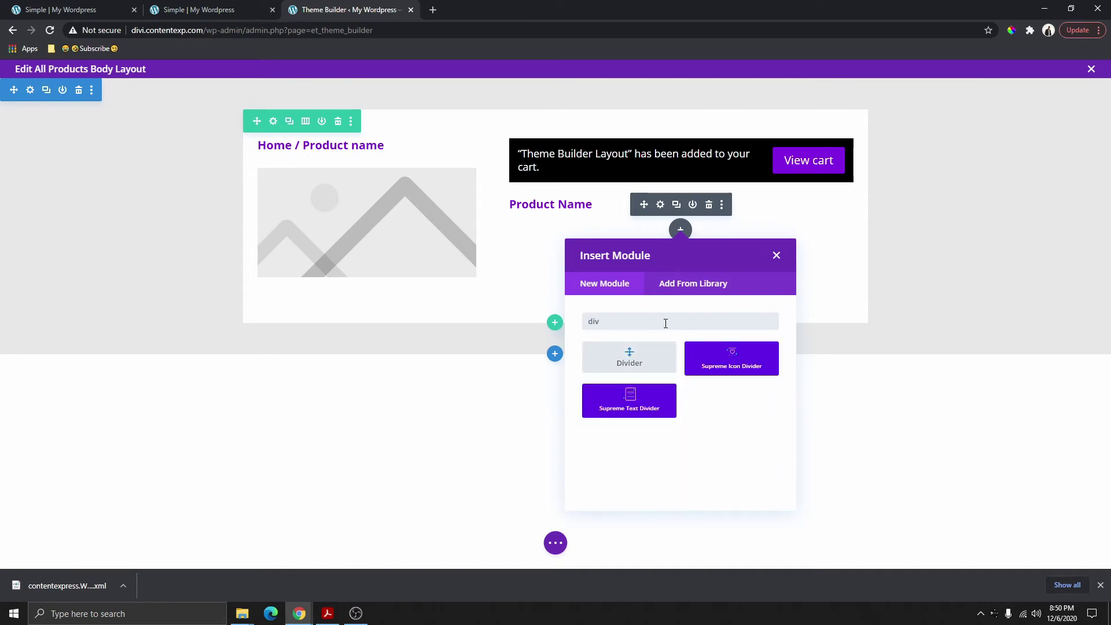
left_click(630, 359)
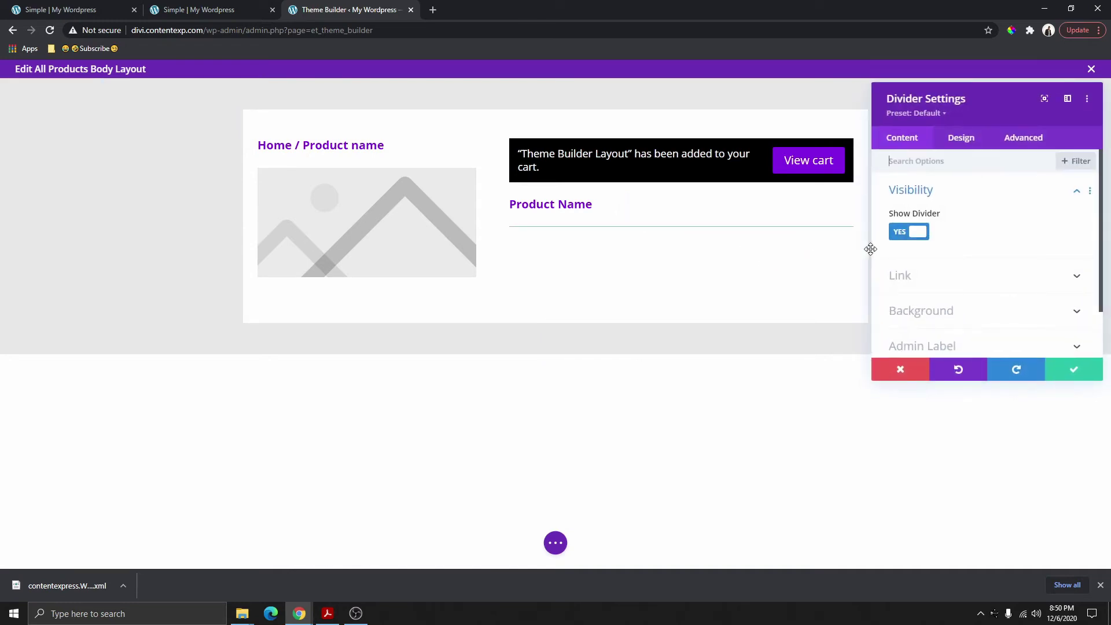
left_click(962, 142)
left_click(942, 198)
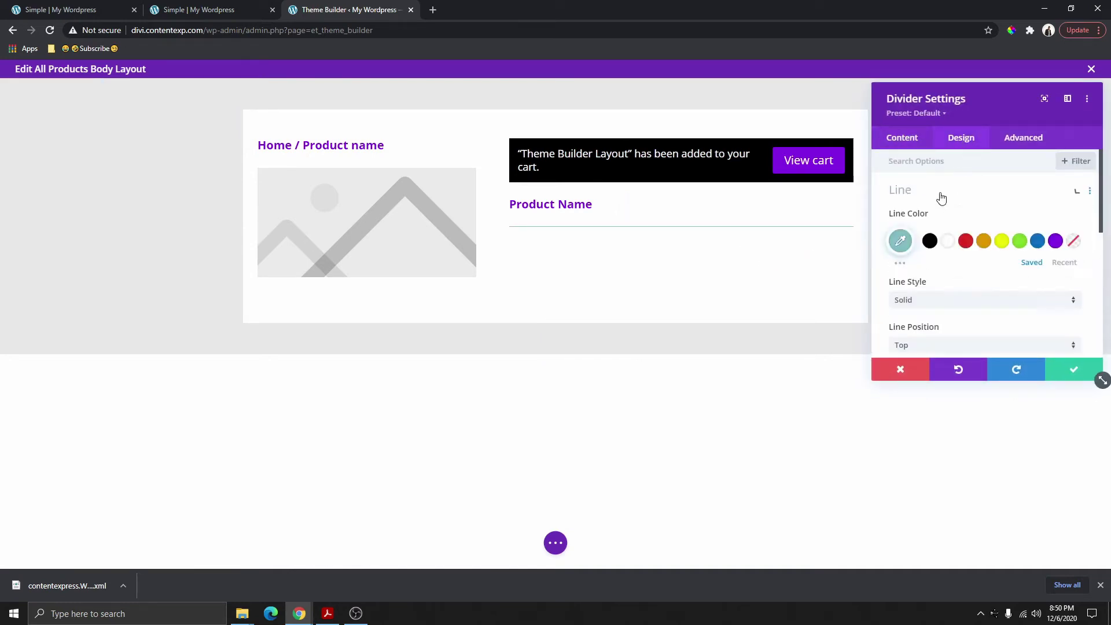
left_click(930, 242)
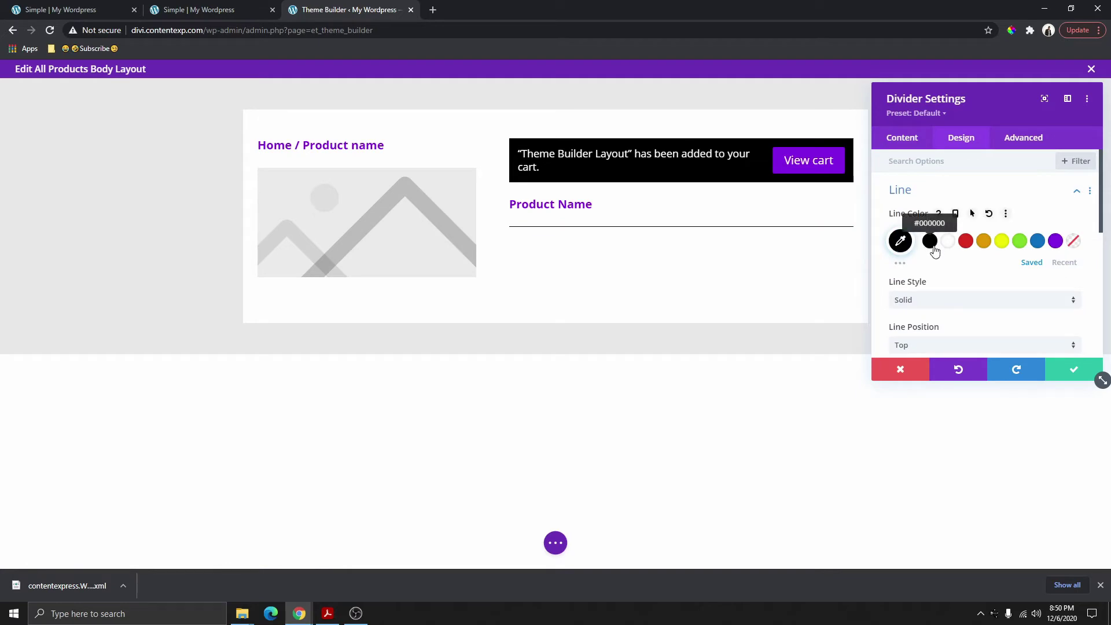
Set the divider weight to 2px and its width to 24%.
scroll(940, 306, "down", 2)
scroll(955, 231, "up", 2)
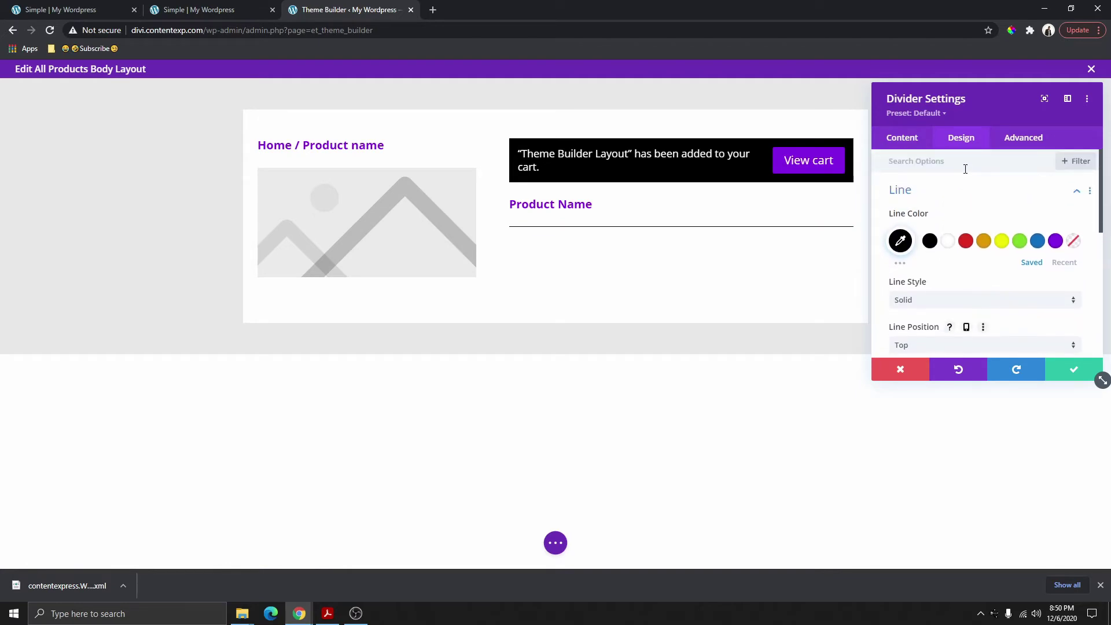
scroll(961, 209, "down", 3)
left_click(950, 219)
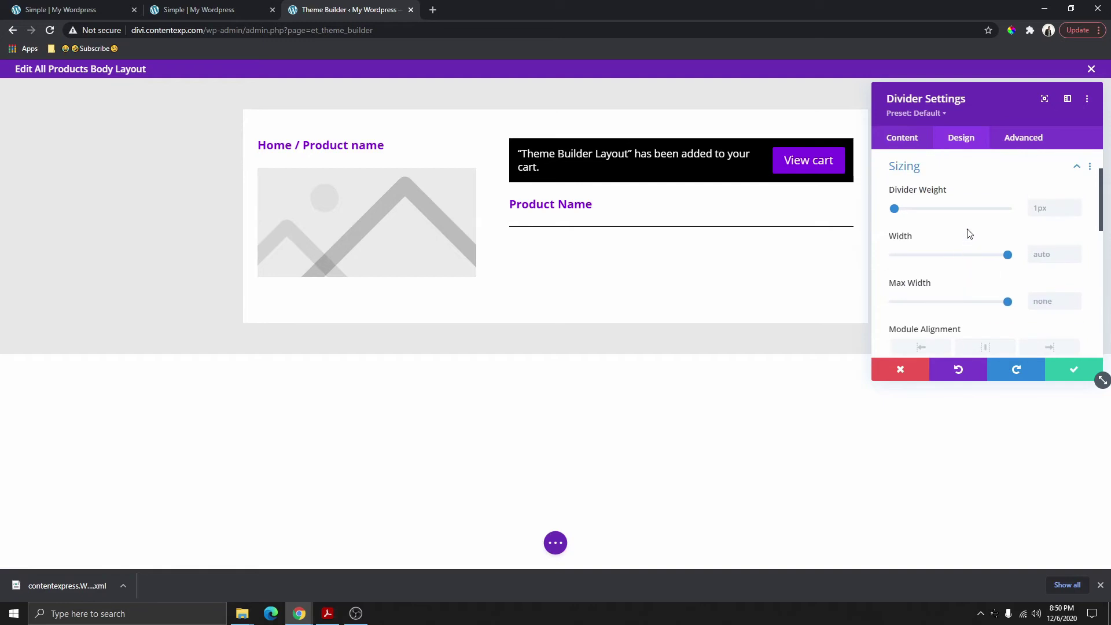
left_click_drag(895, 209, 900, 209)
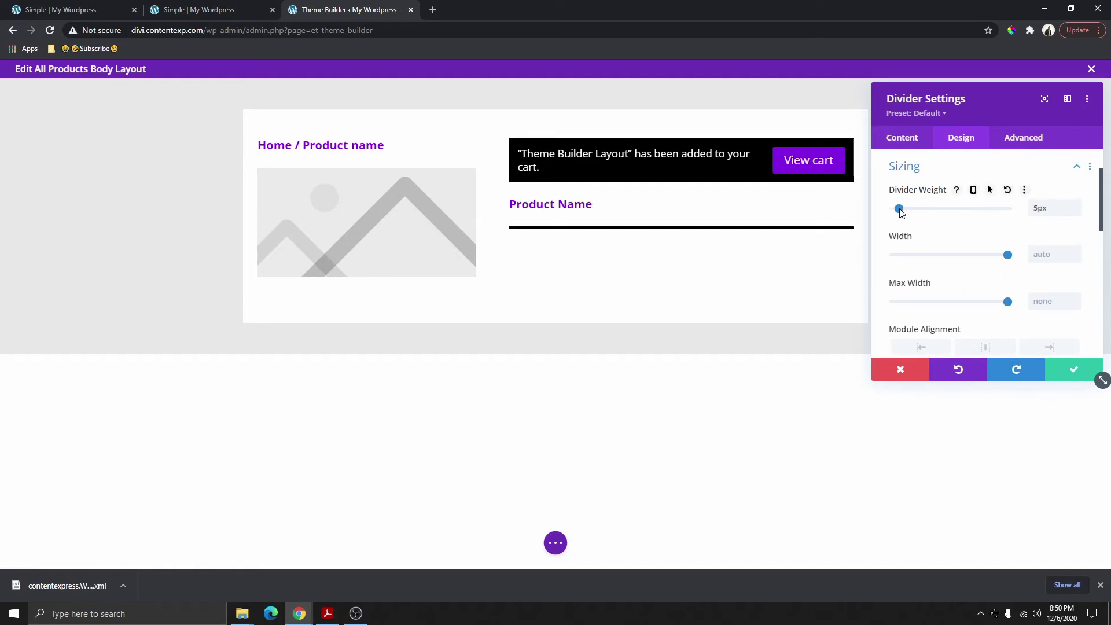
left_click(1078, 212)
left_click(1077, 212)
left_click(1077, 212)
left_click_drag(1008, 255, 918, 263)
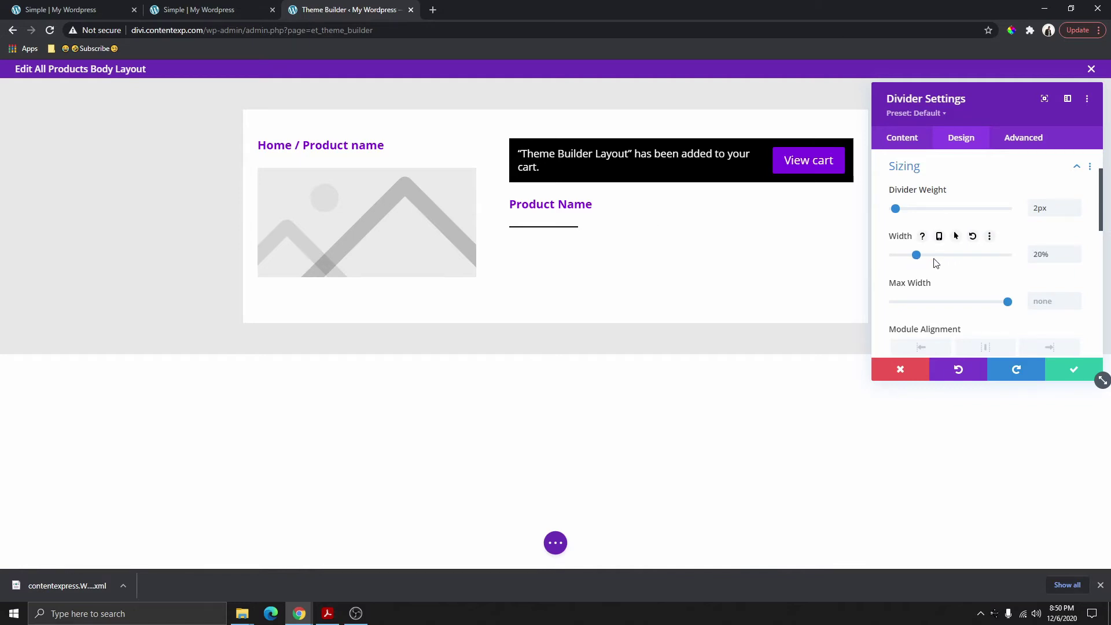
Give the divider a -20px top margin and save its settings.
scroll(954, 215, "down", 5)
scroll(935, 243, "up", 8)
left_click(922, 237)
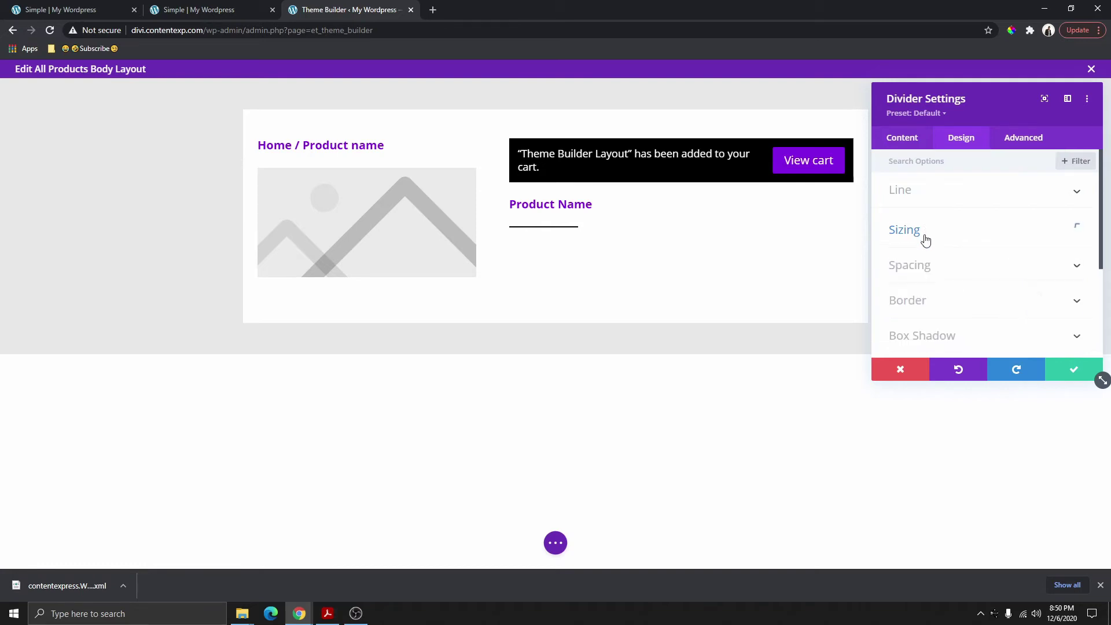
scroll(935, 255, "down", 1)
left_click(930, 212)
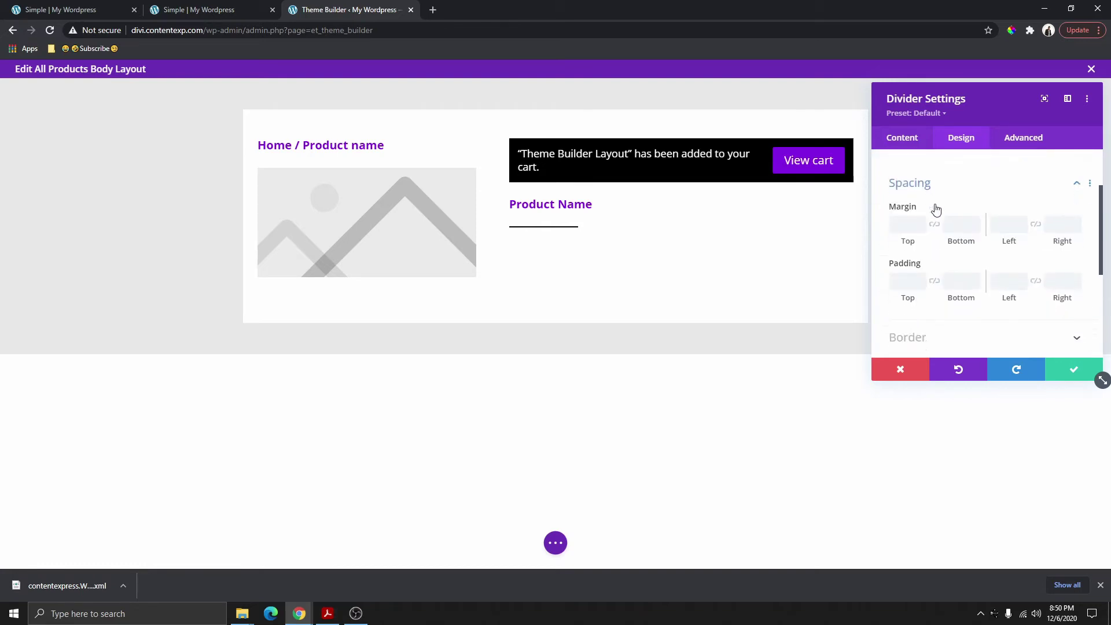
left_click_drag(911, 227, 900, 228)
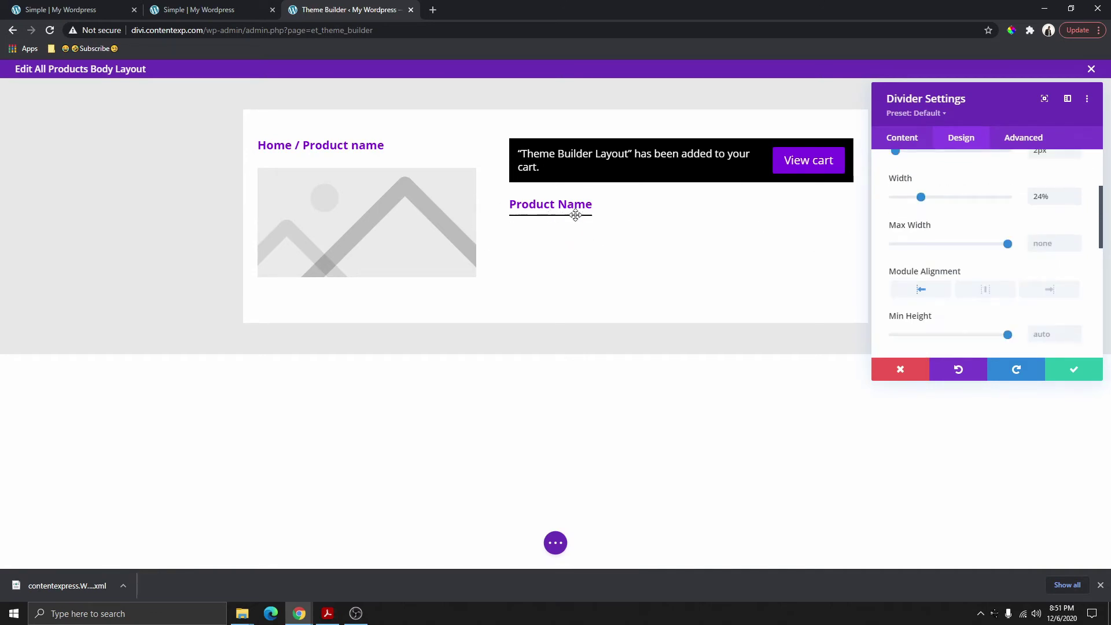
scroll(1029, 247, "up", 2)
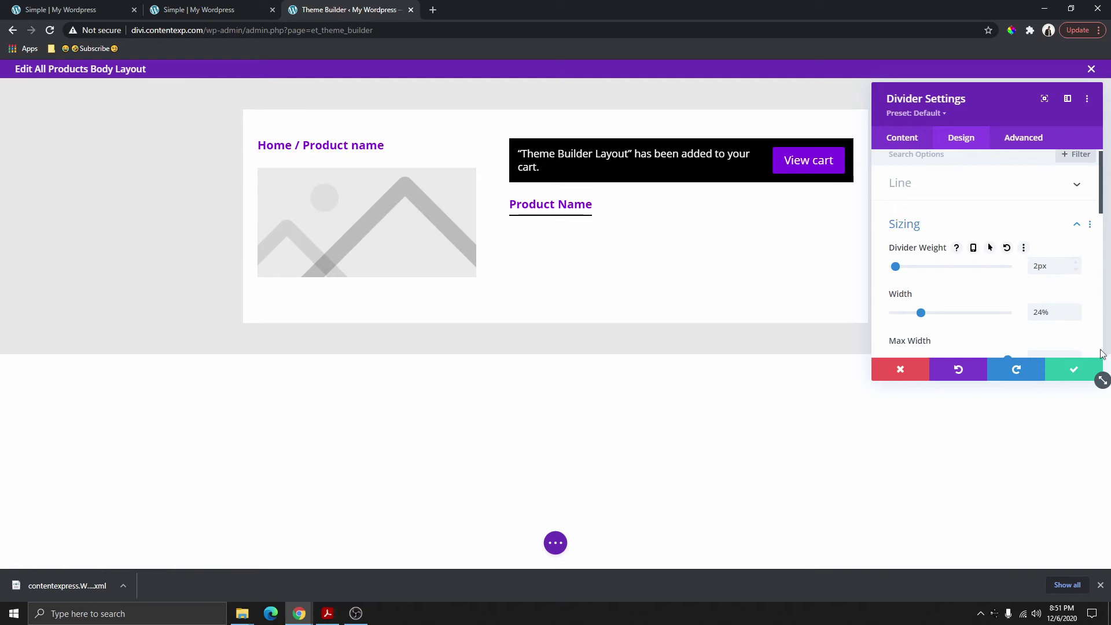
left_click(1076, 371)
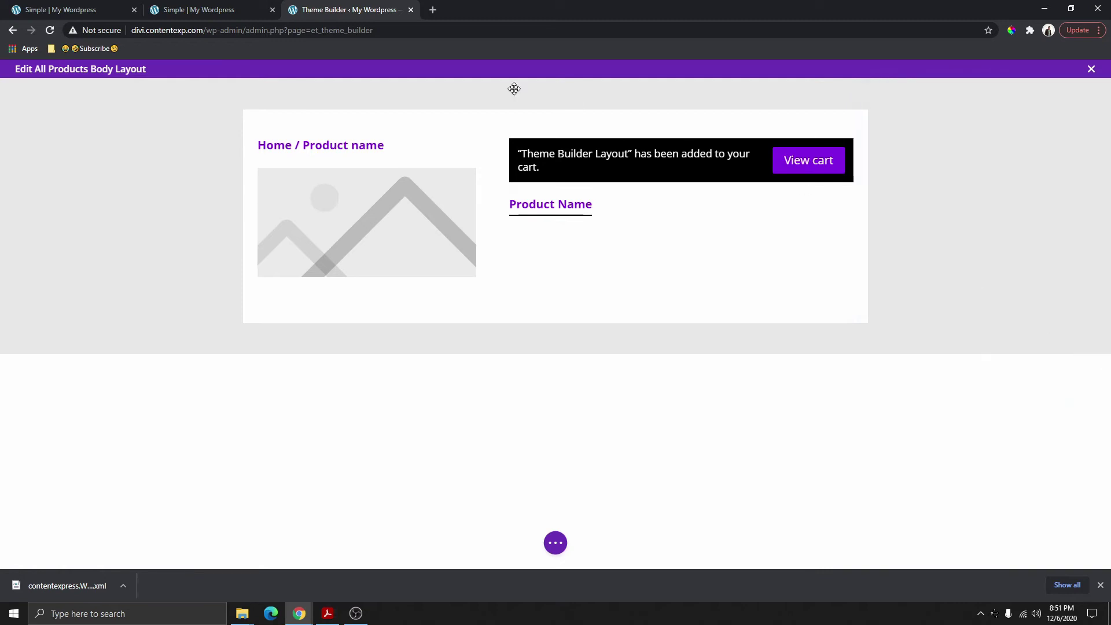
Compare with the live product page, then add a Woo Price module (£75.00) beneath the divider.
left_click(255, 13)
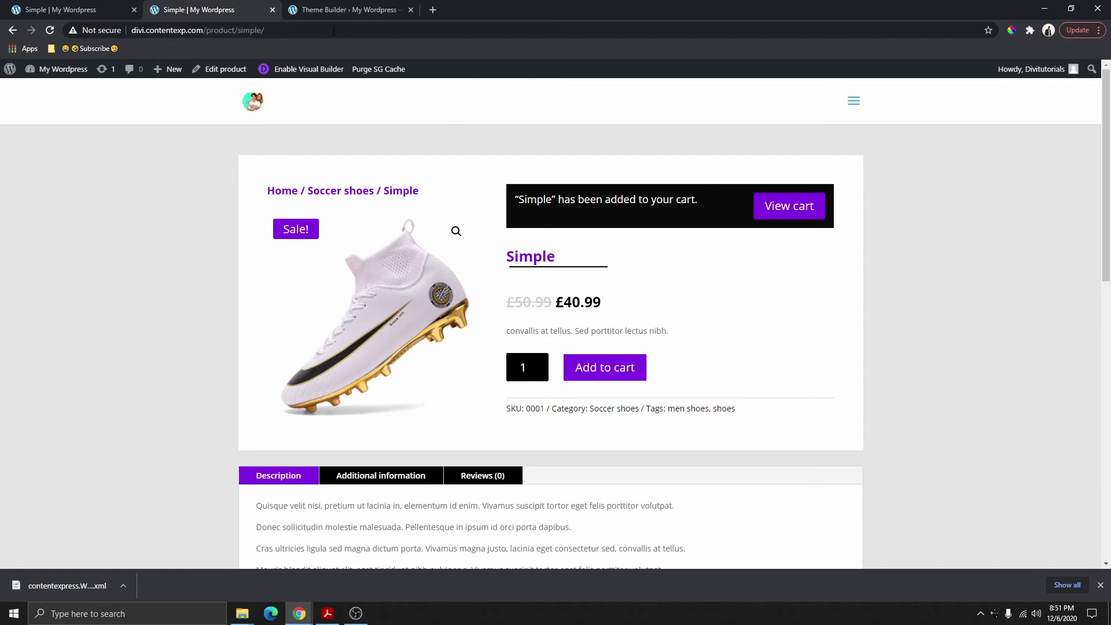
left_click(318, 9)
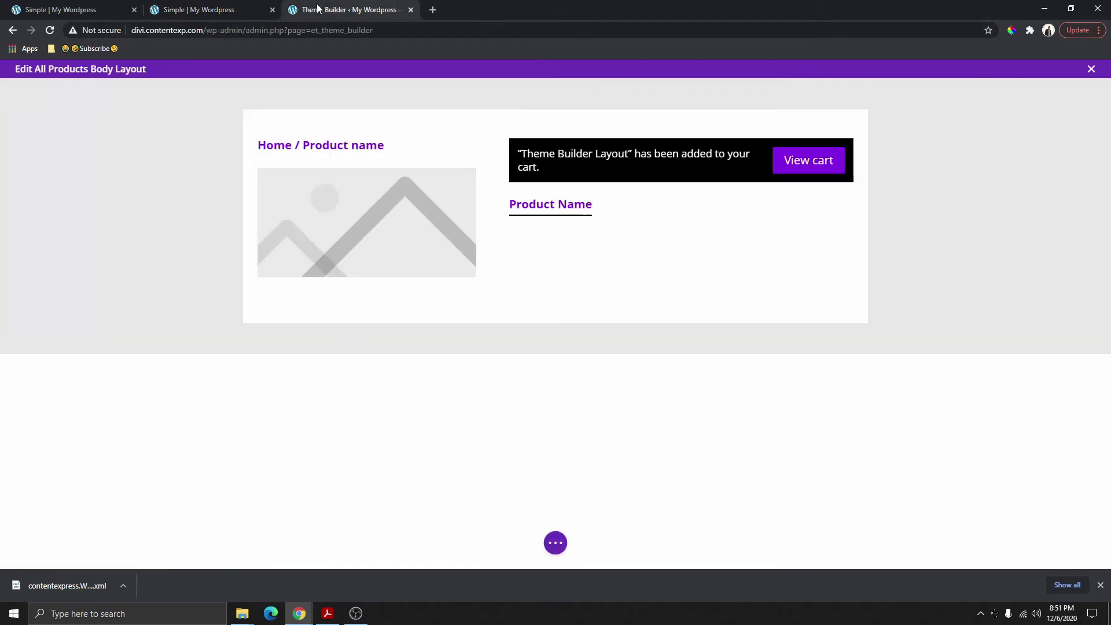
left_click(680, 230)
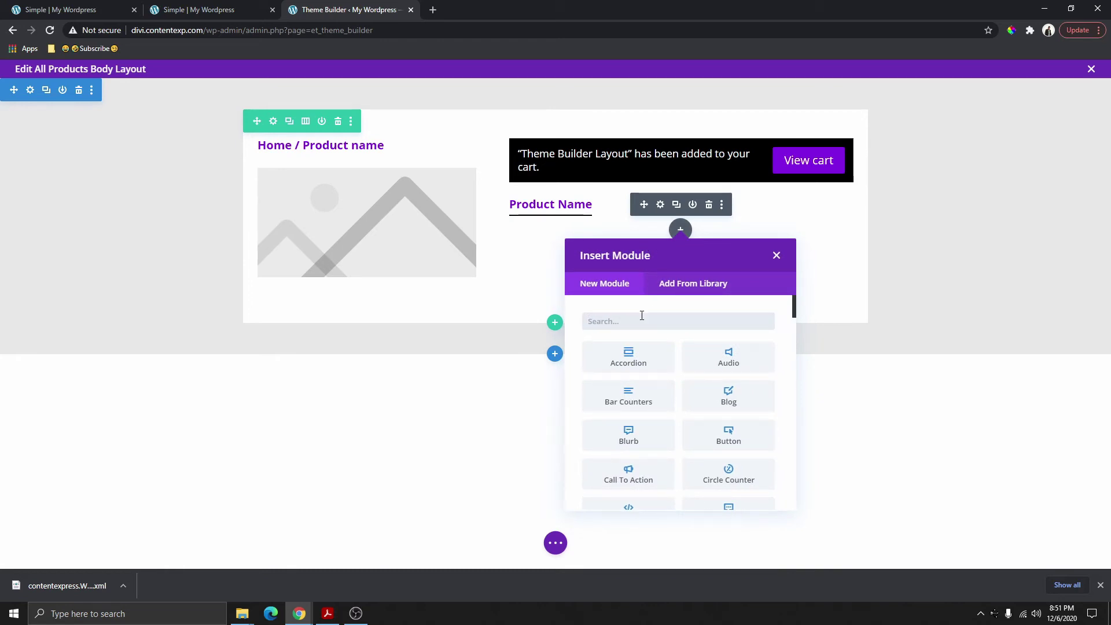
type("woo")
scroll(708, 373, "down", 4)
left_click(639, 400)
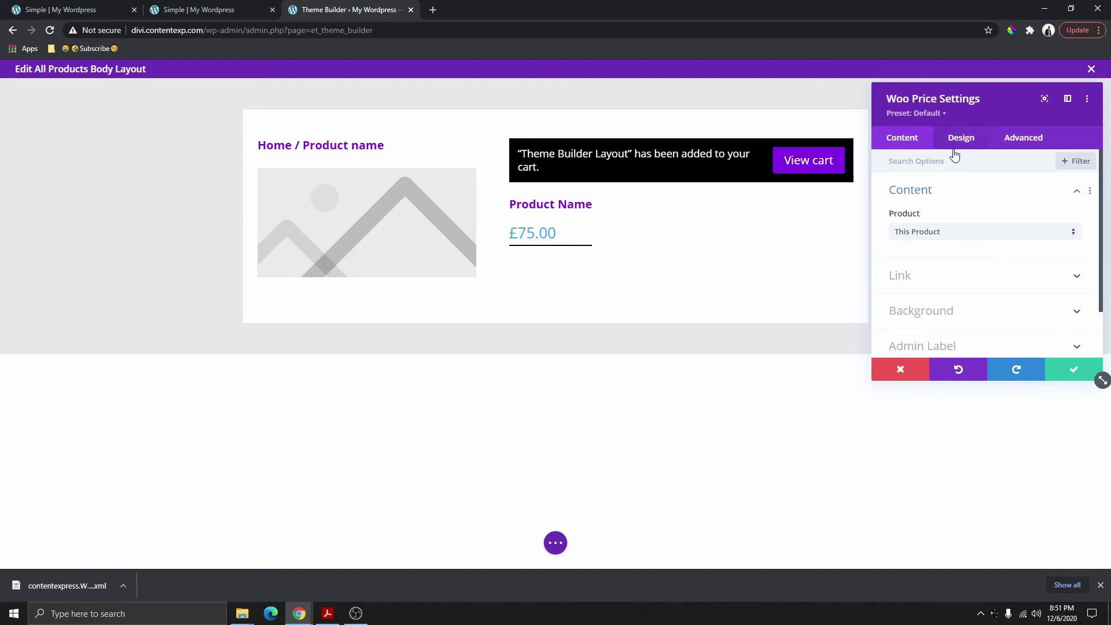
scroll(911, 243, "down", 1)
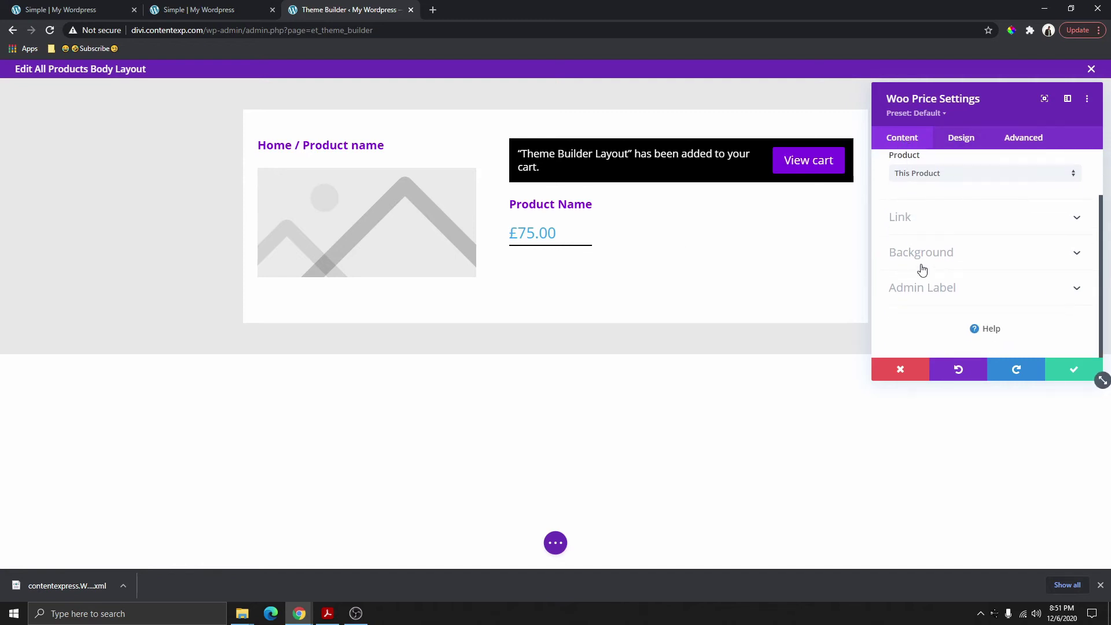
left_click(948, 139)
left_click(913, 194)
key("Escape")
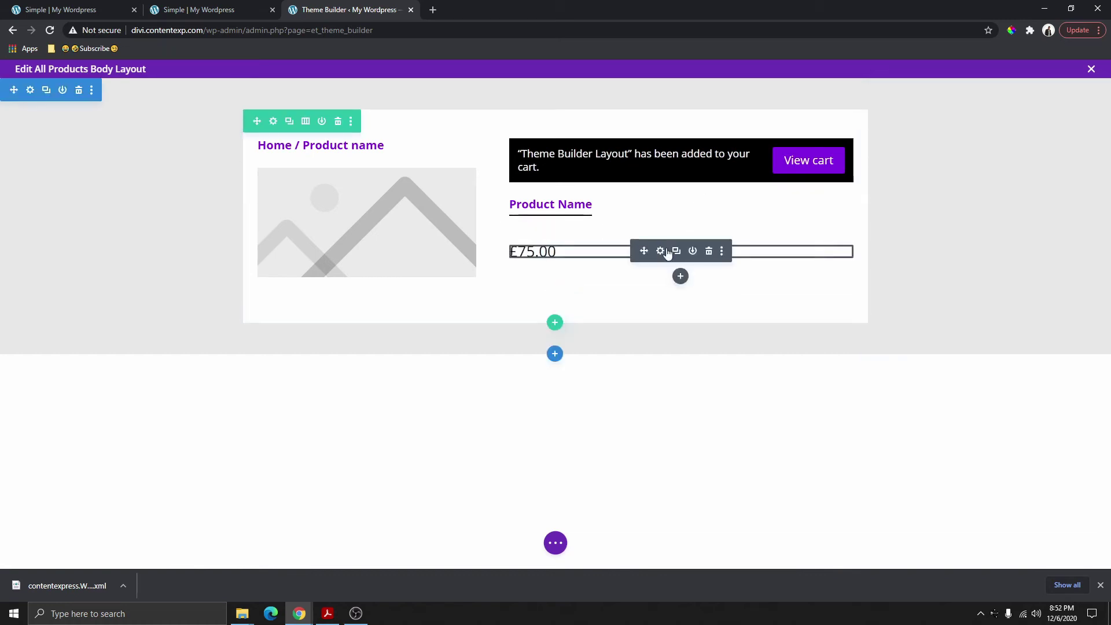
Add a Woo Description module under the price, set to Short Description.
left_click(681, 276)
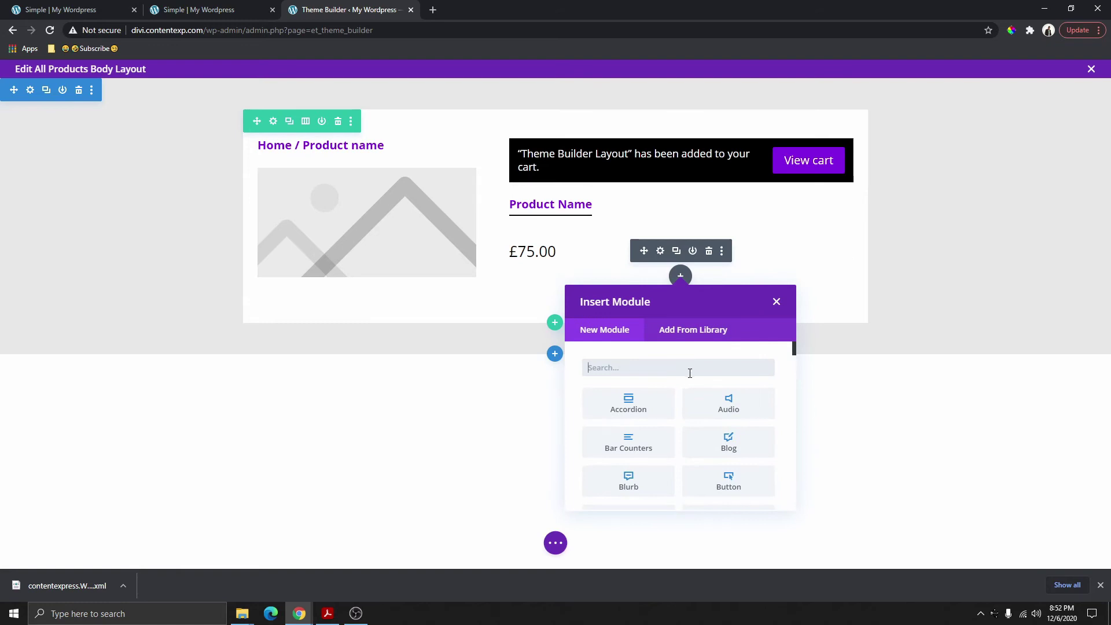
type("woo")
scroll(692, 417, "down", 2)
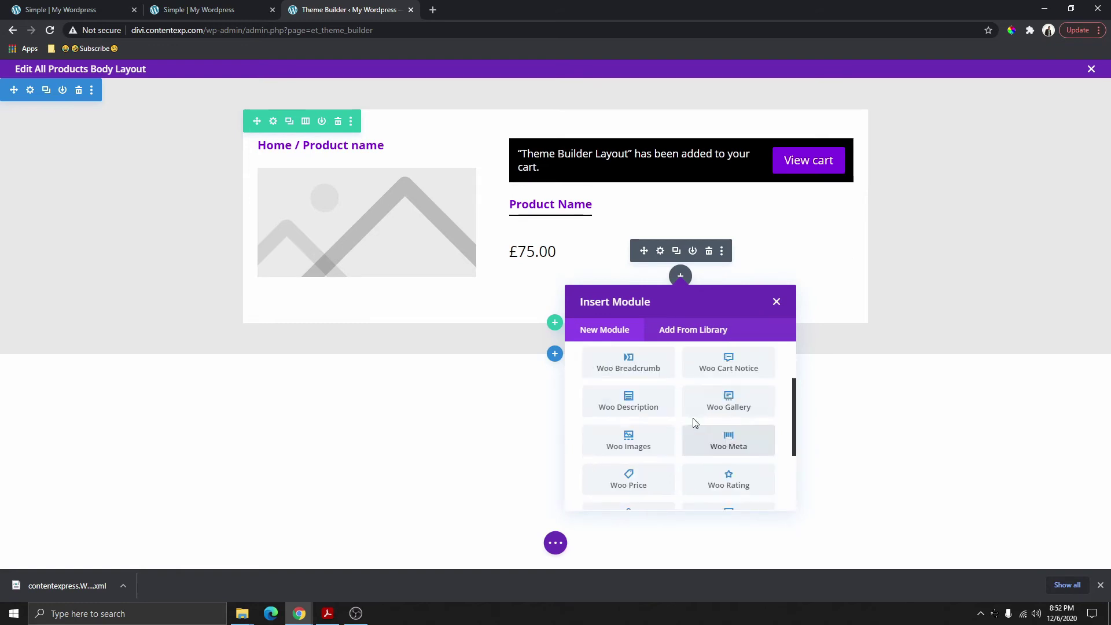
left_click(627, 405)
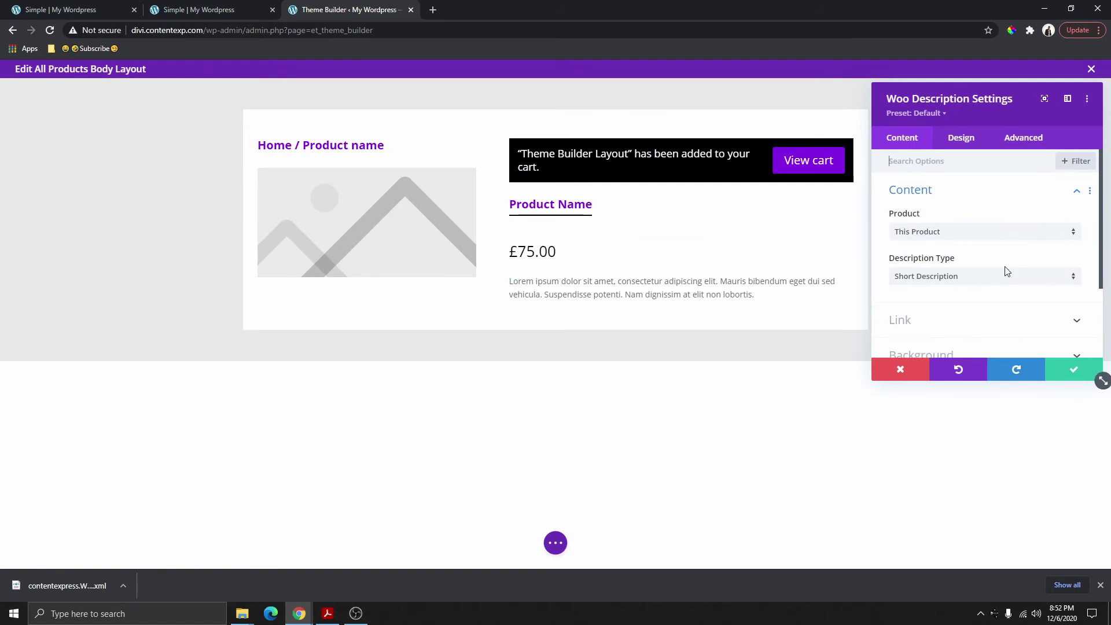
left_click(977, 279)
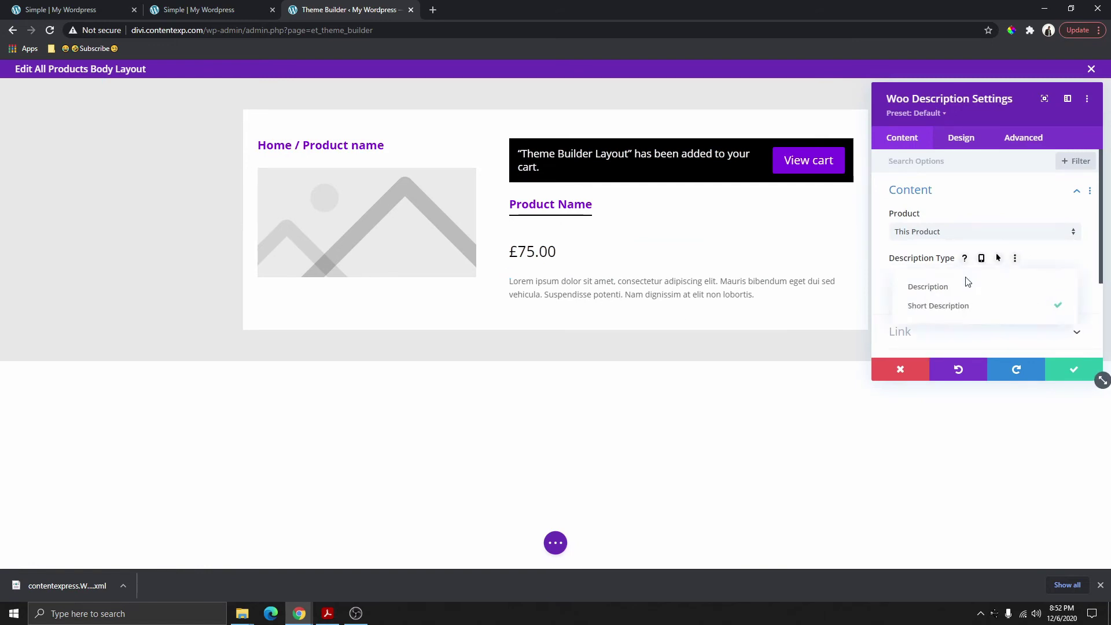
left_click(955, 310)
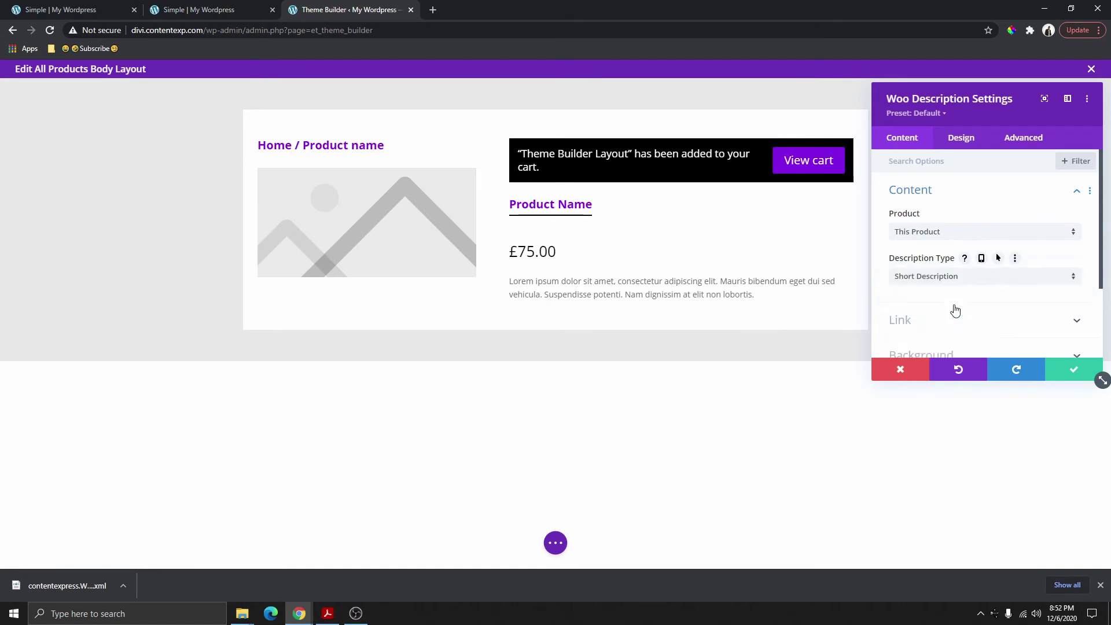
left_click(1064, 376)
left_click(680, 305)
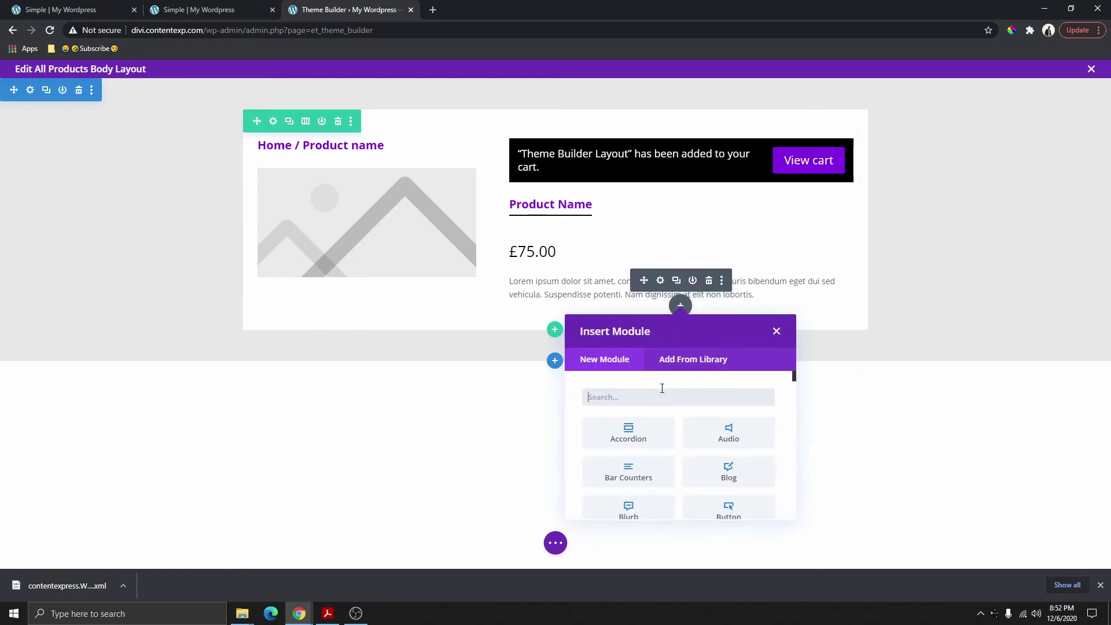
Insert a Woo Add To Cart module with 20px black label text.
type("woo")
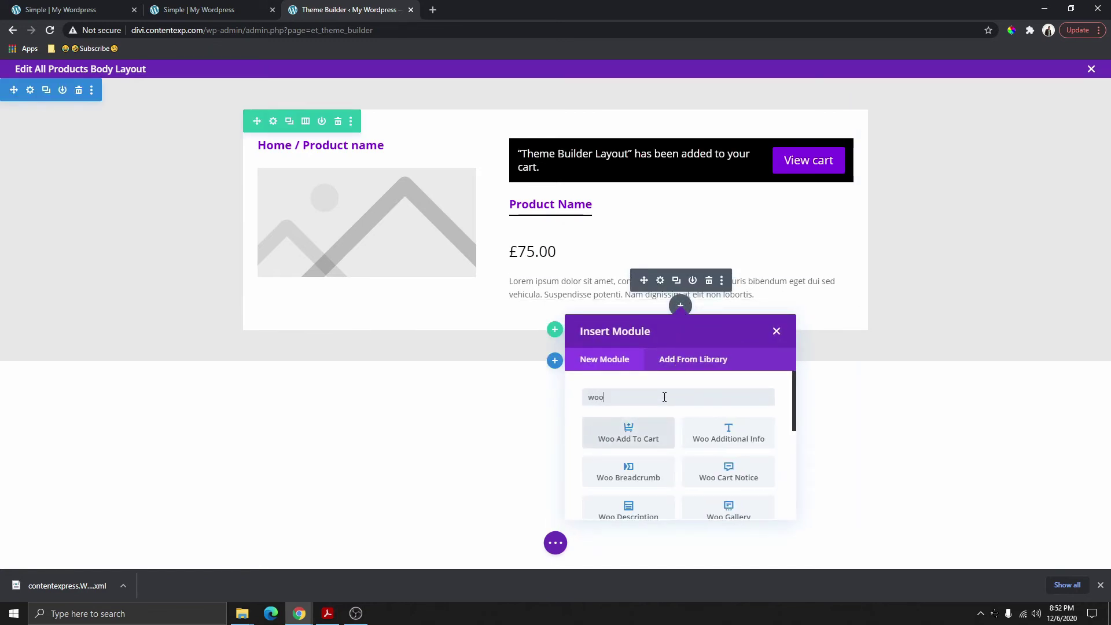
left_click(638, 444)
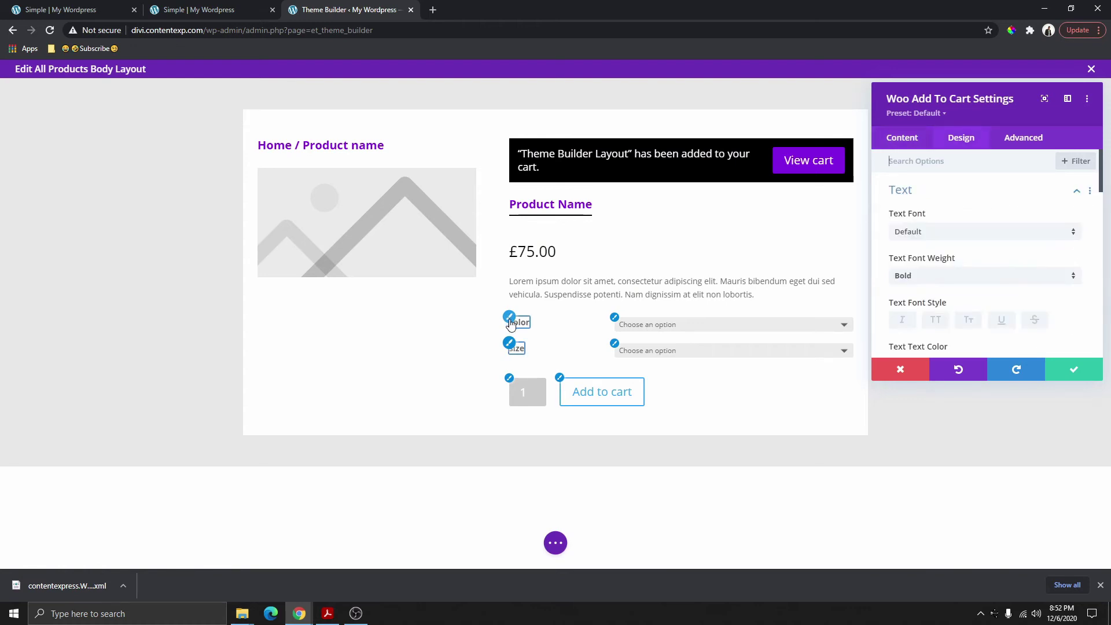
scroll(942, 249, "down", 2)
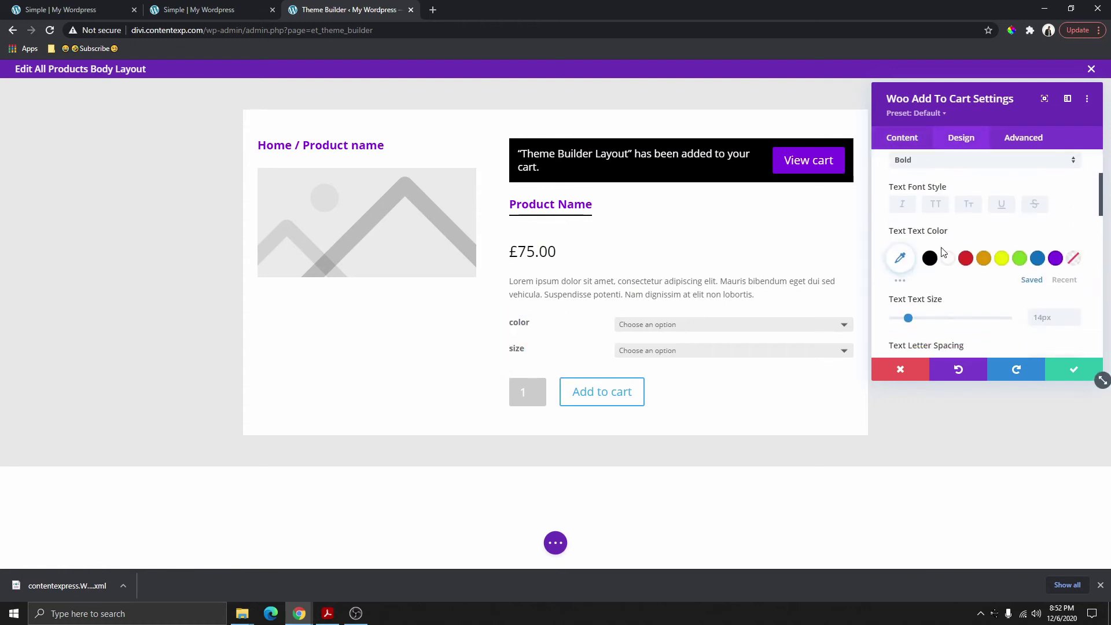
left_click(1076, 315)
left_click(1077, 316)
left_click(1077, 316)
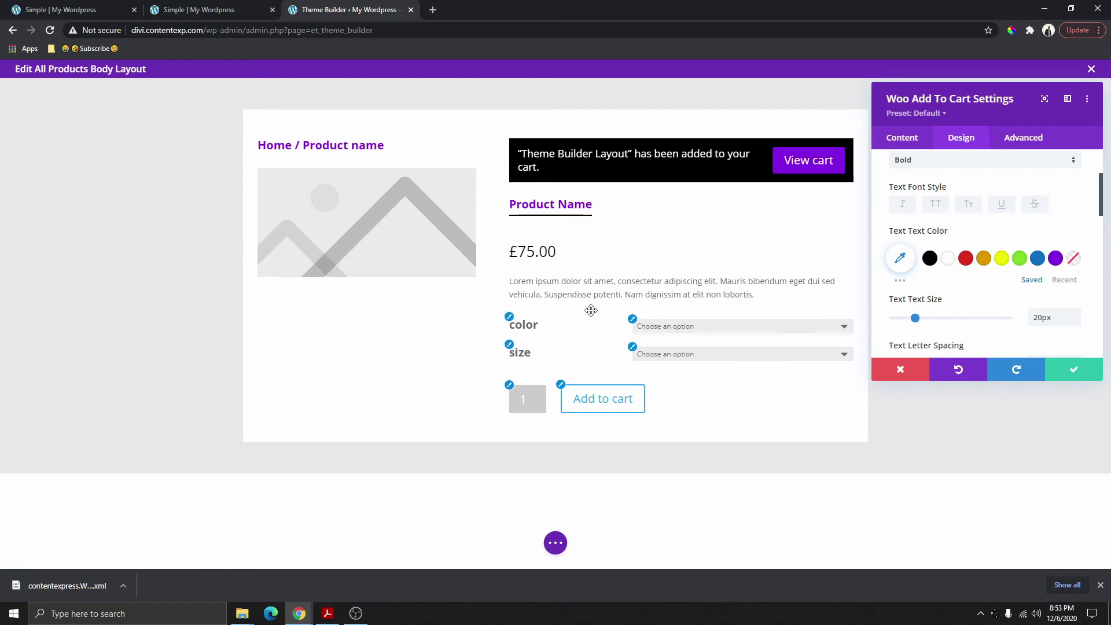
left_click(930, 258)
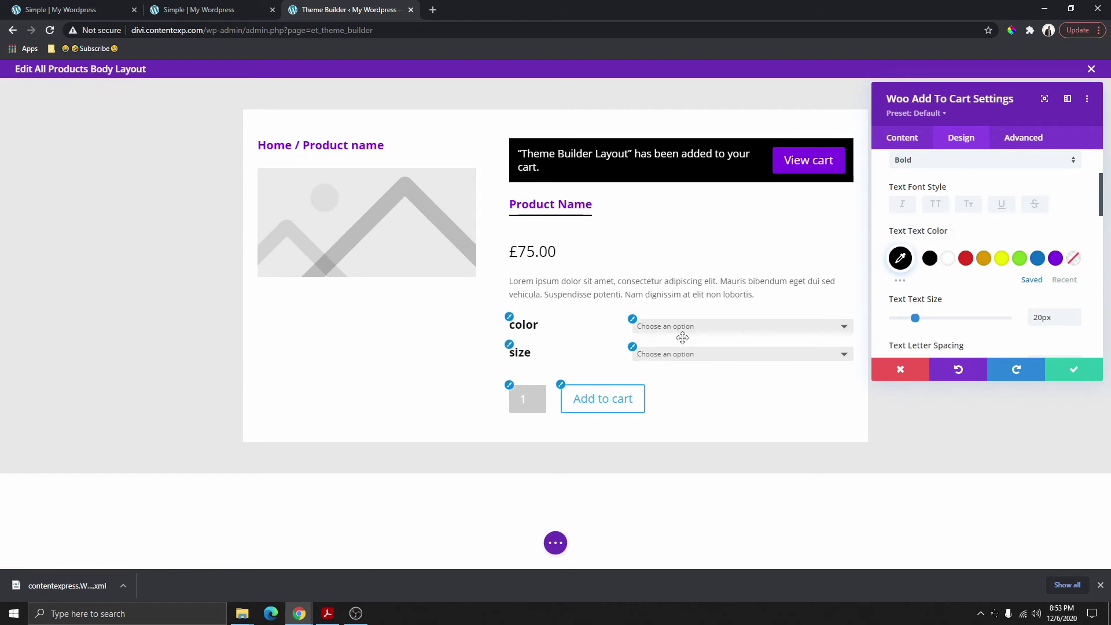
left_click(1056, 258)
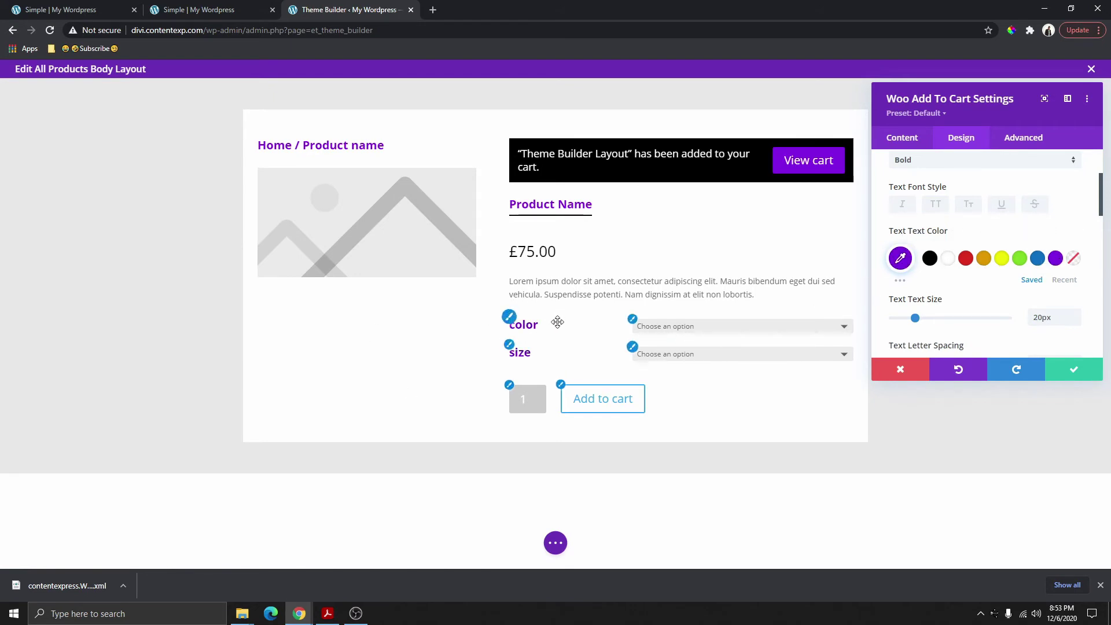
left_click(930, 258)
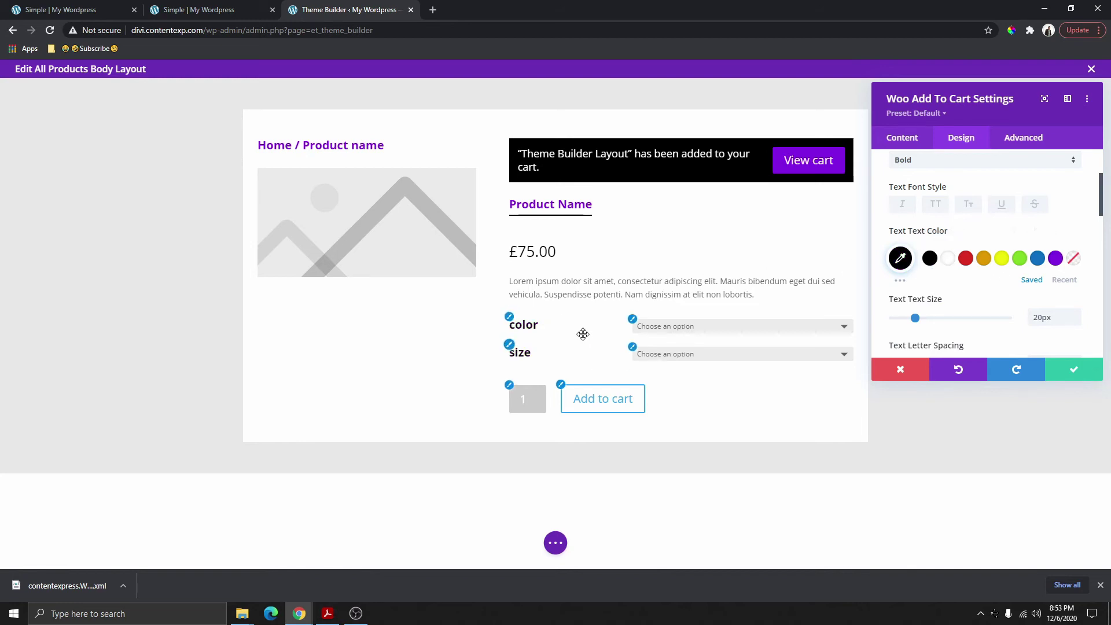
Give the quantity field a black background and the button white text on purple, then save.
left_click(509, 386)
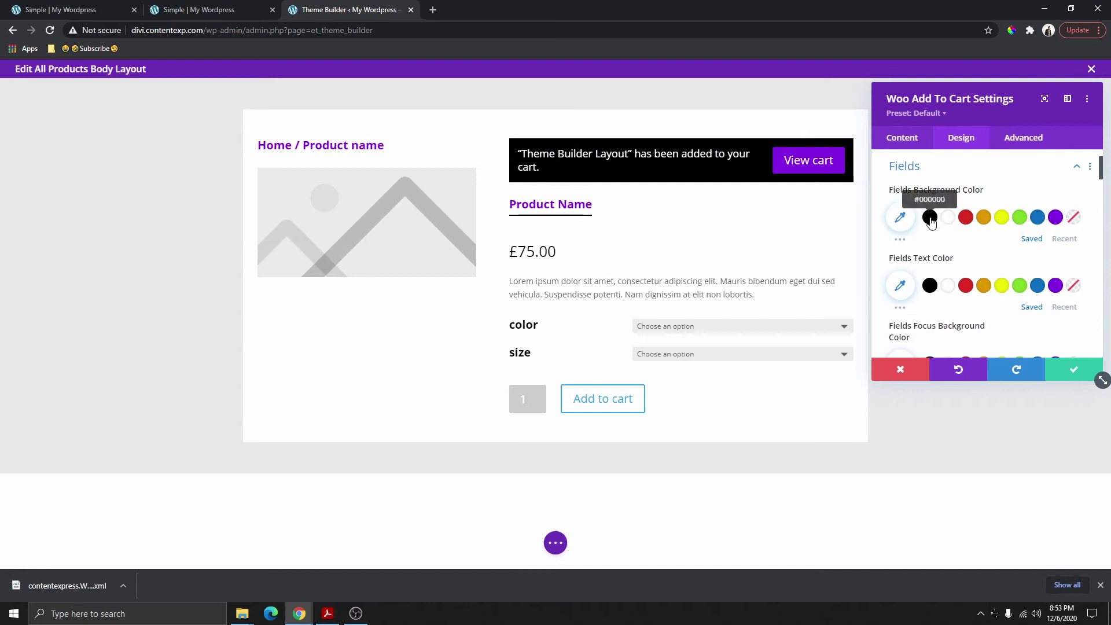
left_click(930, 219)
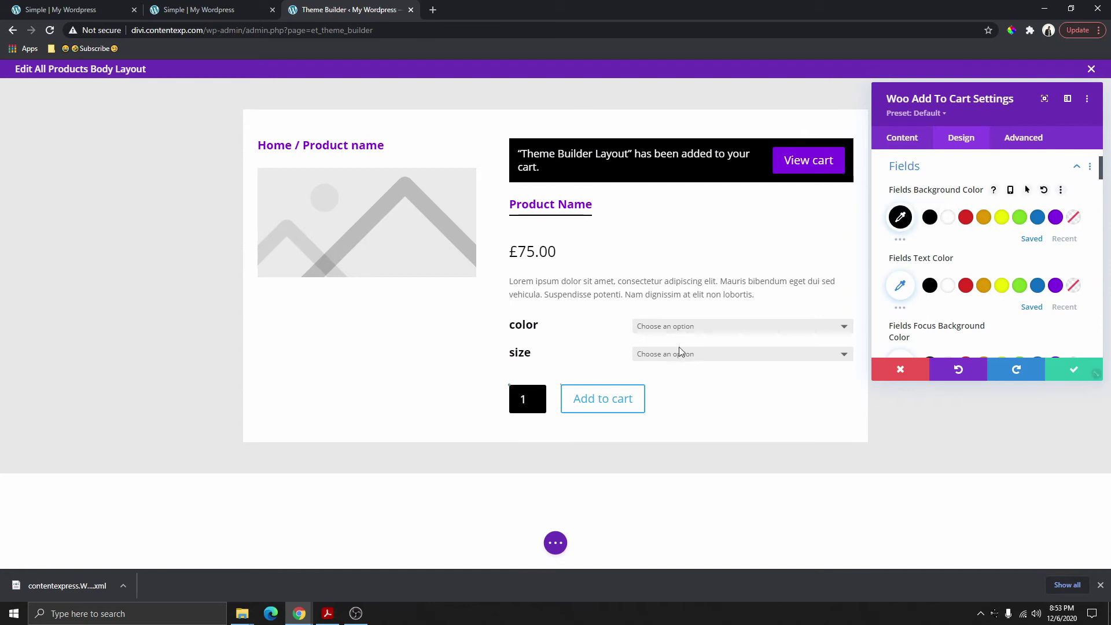
left_click(562, 385)
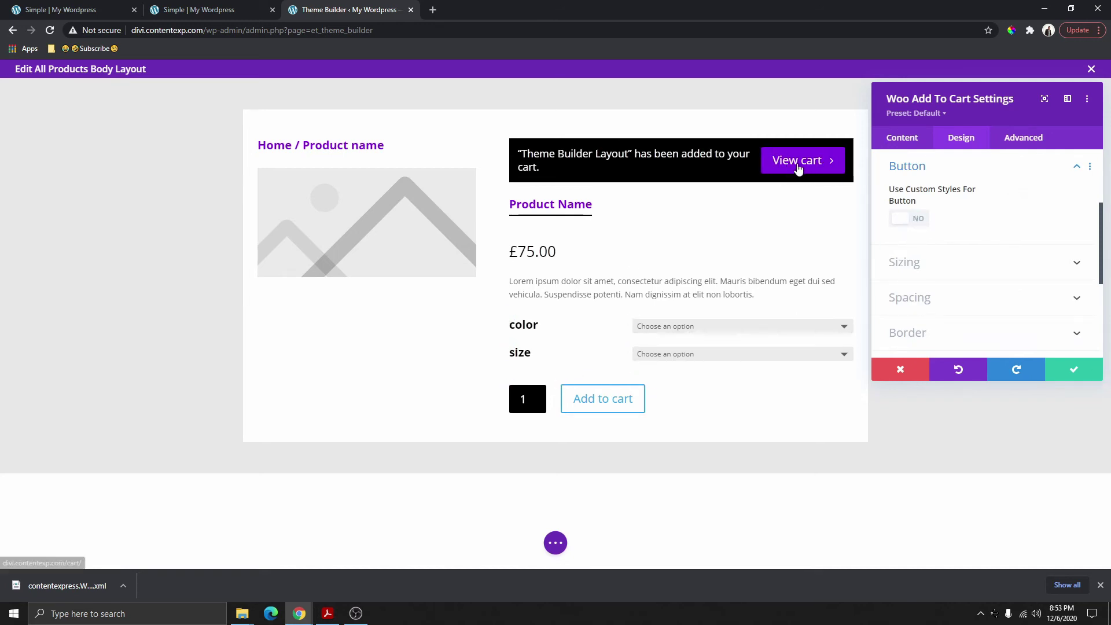
left_click(923, 221)
scroll(920, 245, "down", 2)
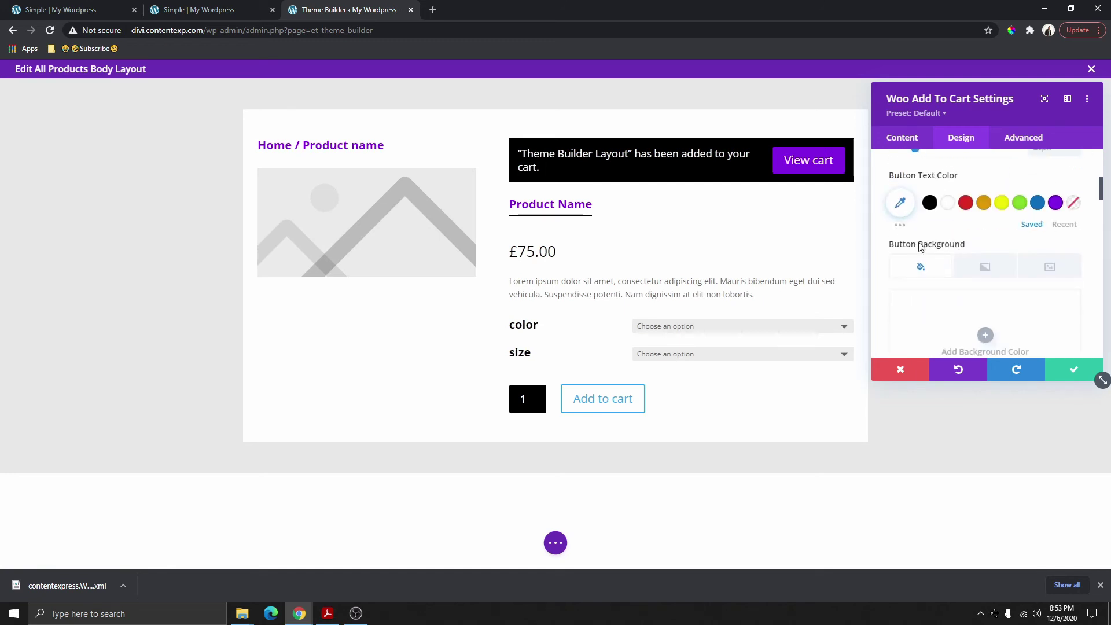
left_click(948, 204)
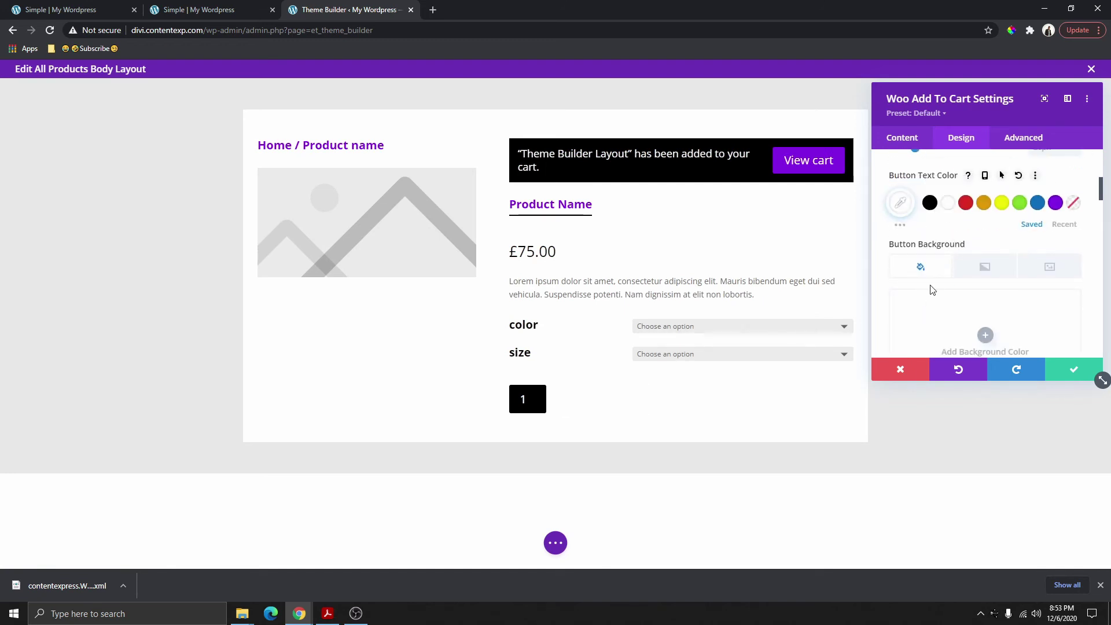
scroll(987, 295, "down", 1)
scroll(987, 295, "down", 2)
left_click(1054, 243)
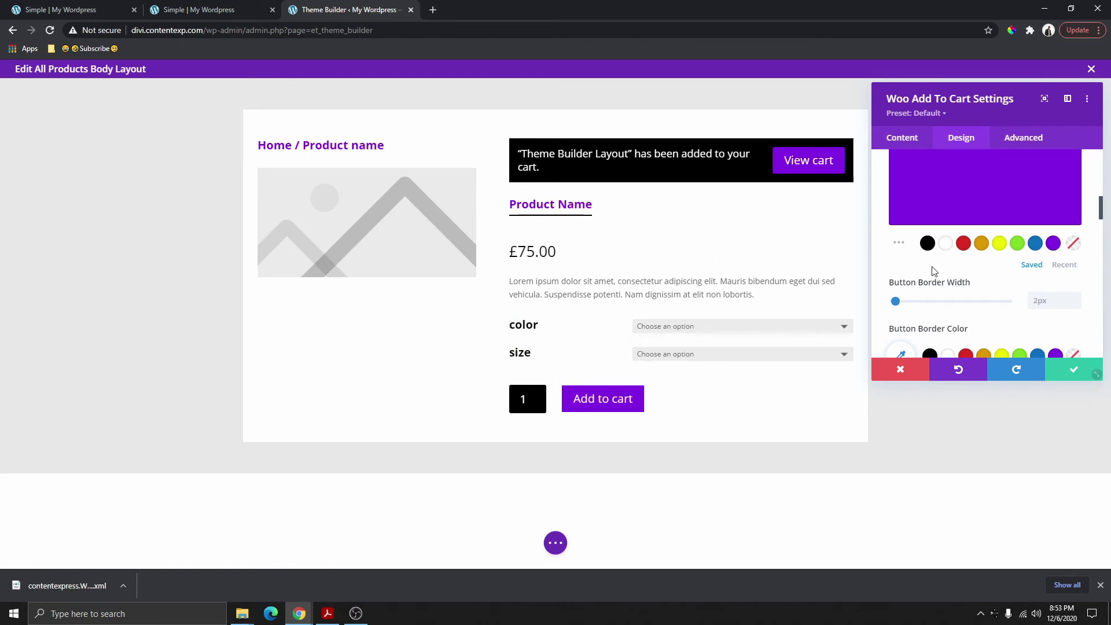
left_click(1096, 373)
Insert a Woo Meta module below the button and set its meta text colour to black.
left_click(681, 394)
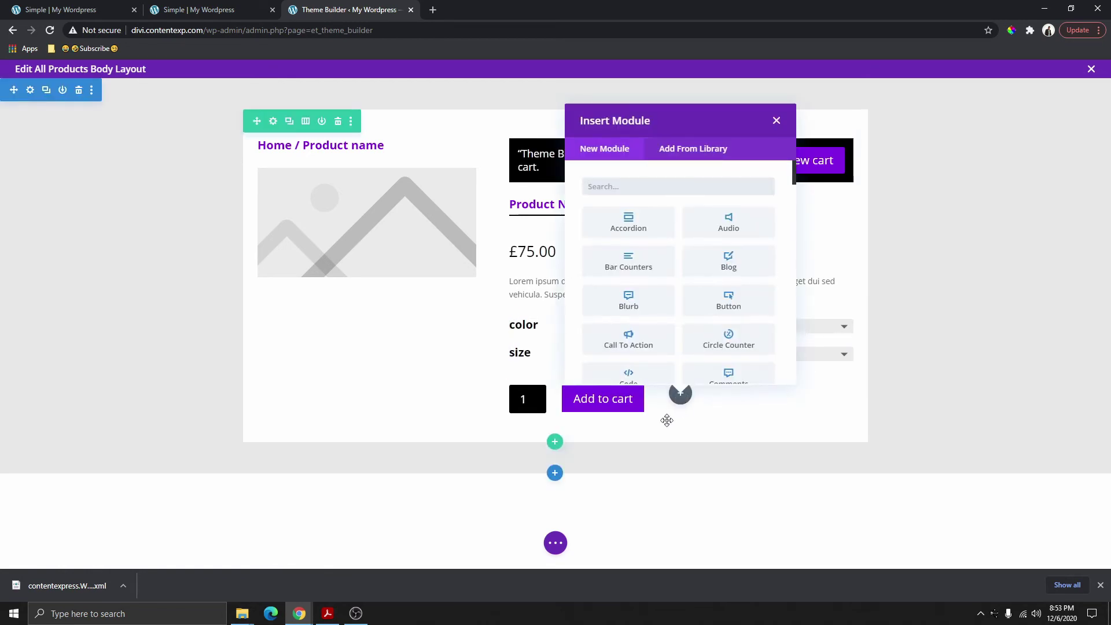
type("woo")
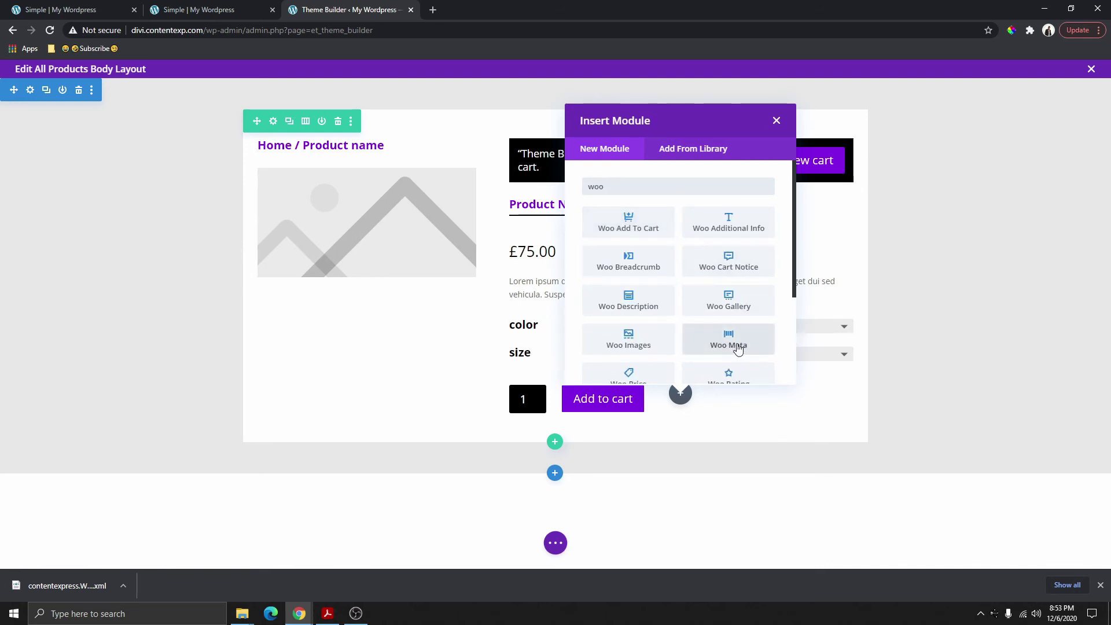
left_click(738, 348)
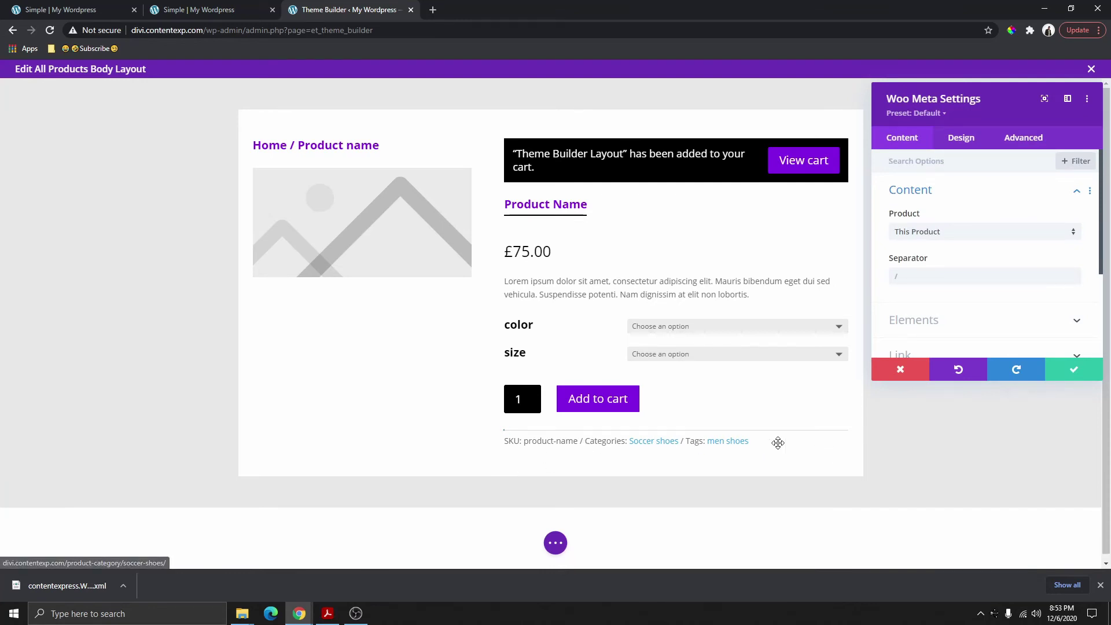
left_click(504, 431)
left_click(920, 203)
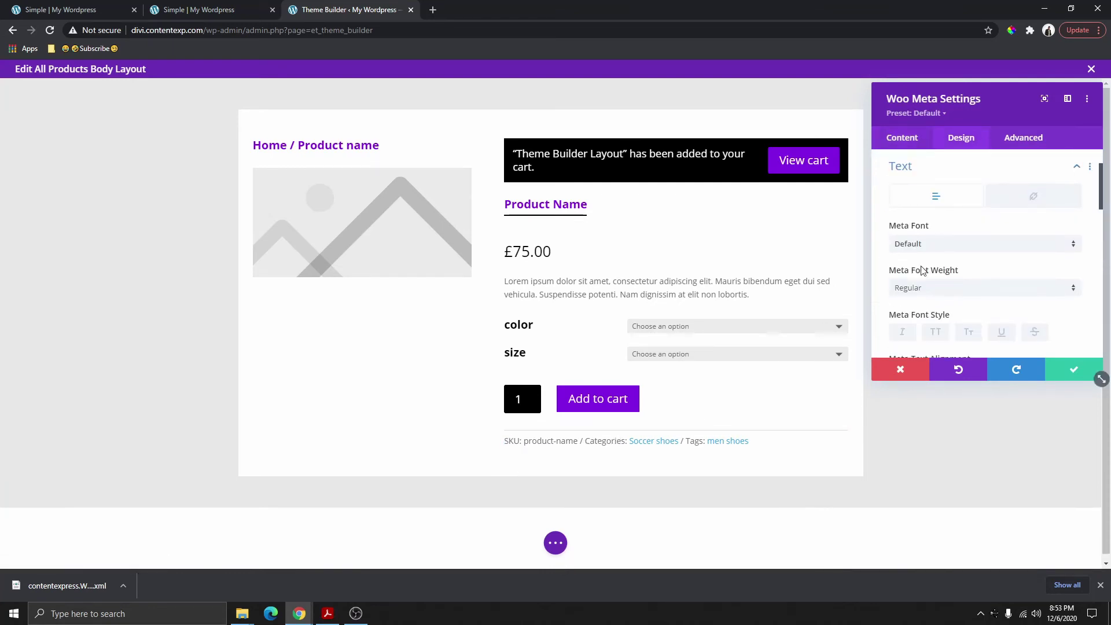
scroll(961, 214, "down", 3)
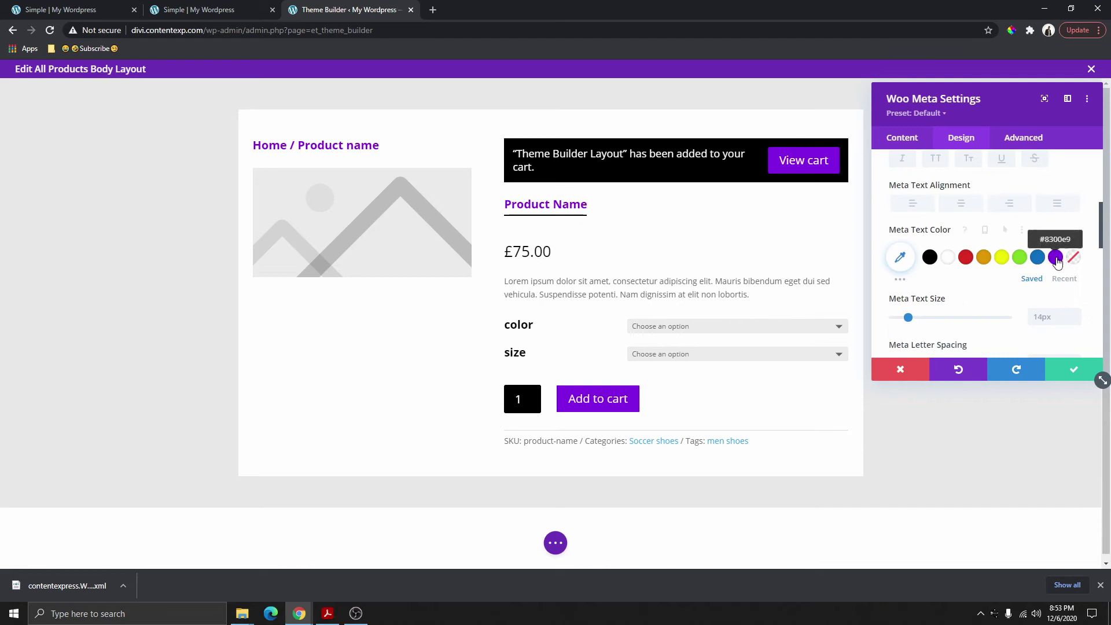
left_click(1055, 256)
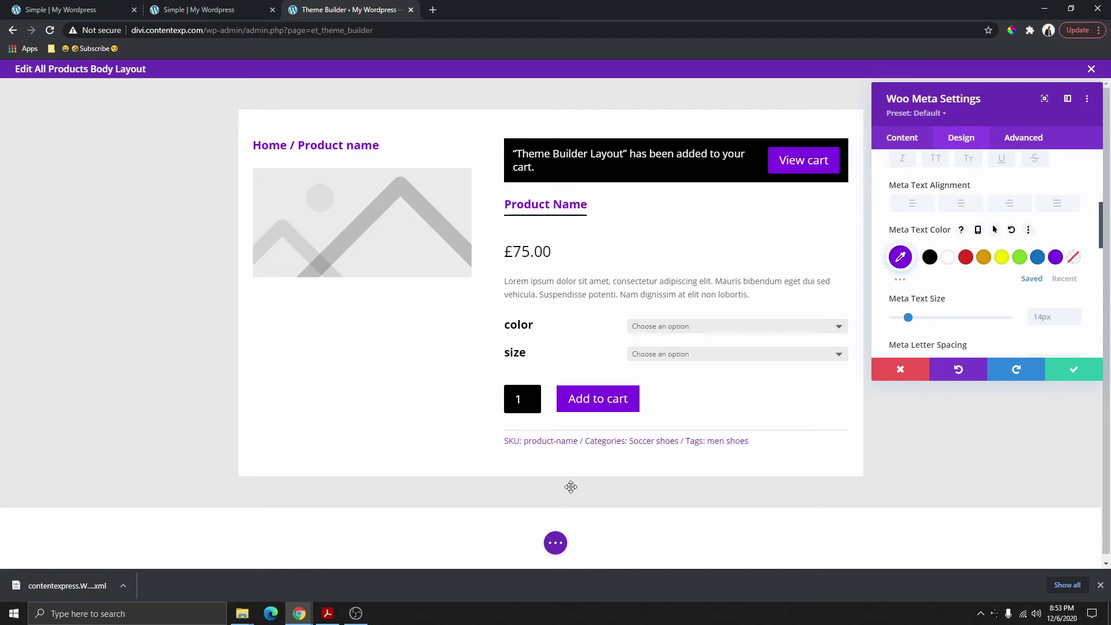
left_click(930, 256)
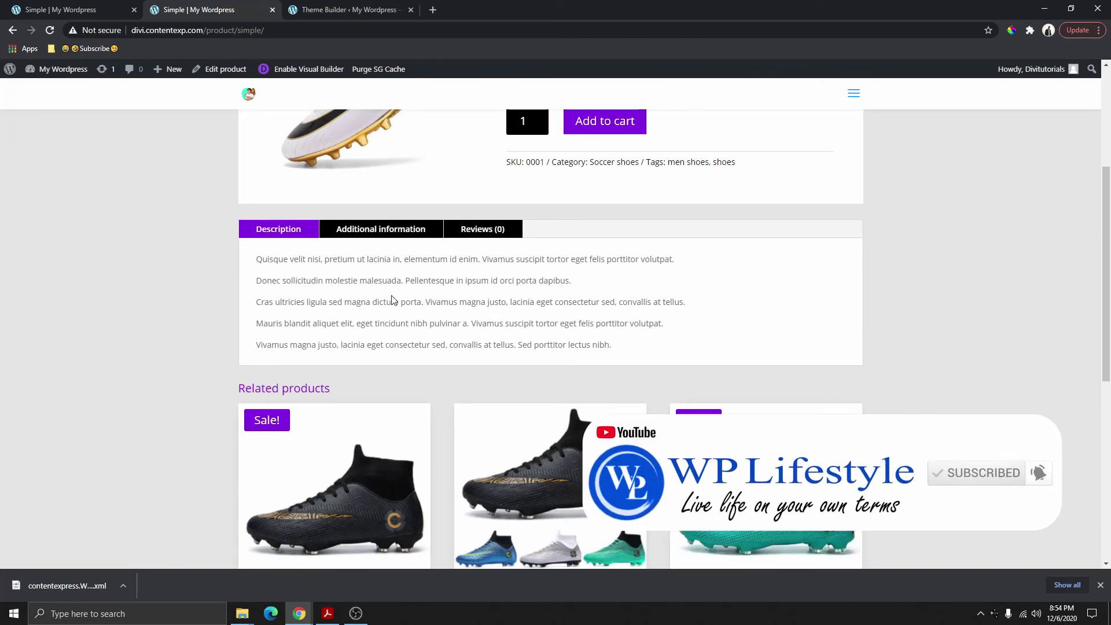
View the live product's Additional information and Reviews tabs, then return to the Theme Builder.
left_click(357, 232)
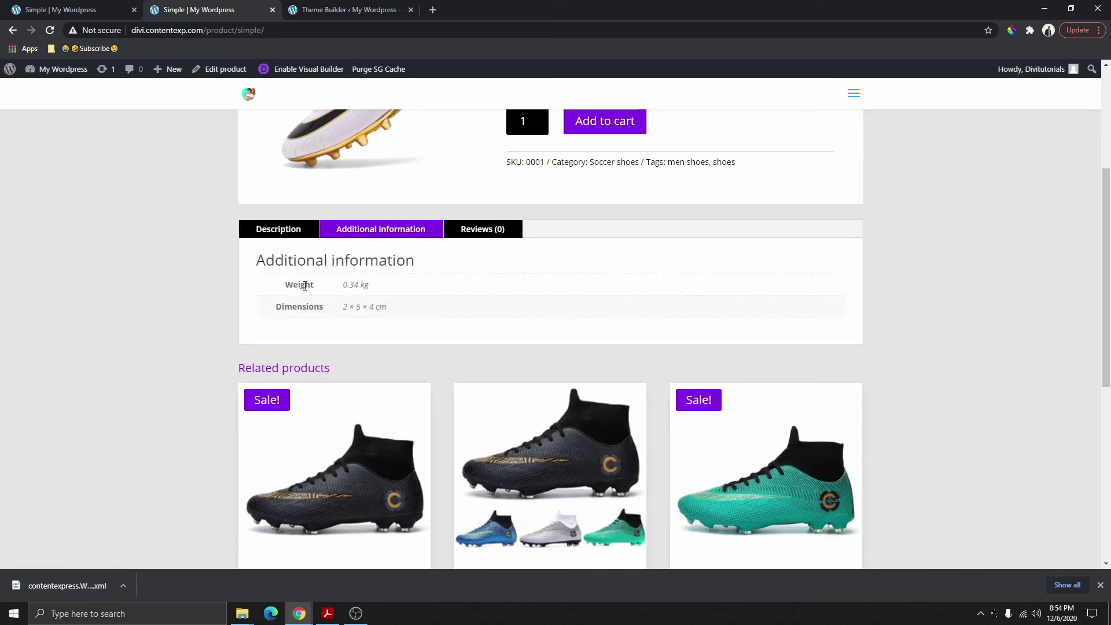
left_click(477, 231)
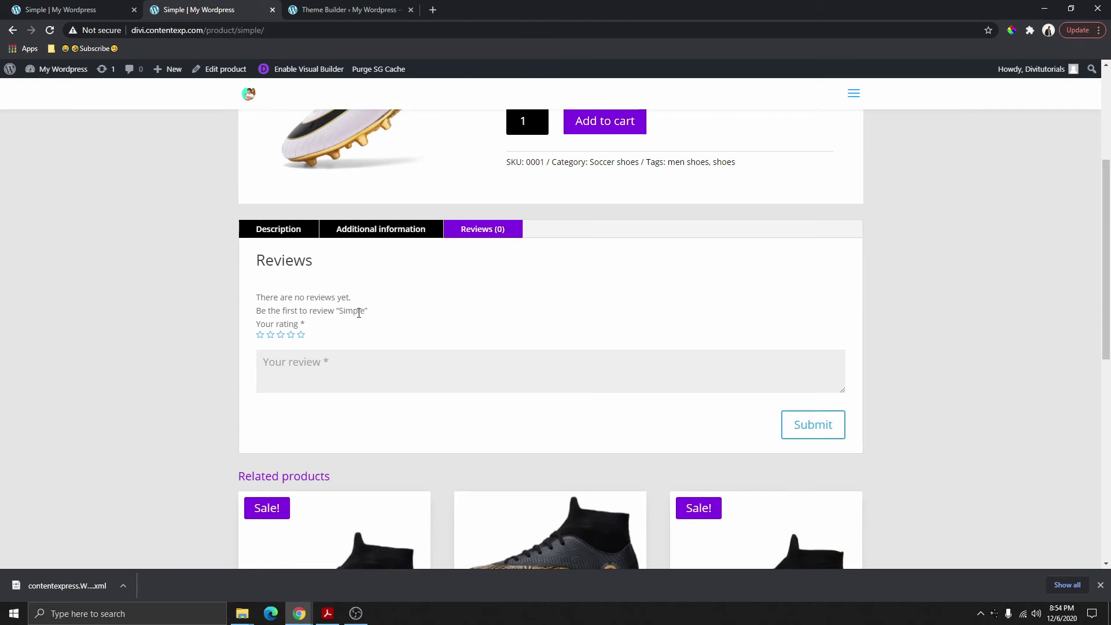
scroll(359, 313, "up", 2)
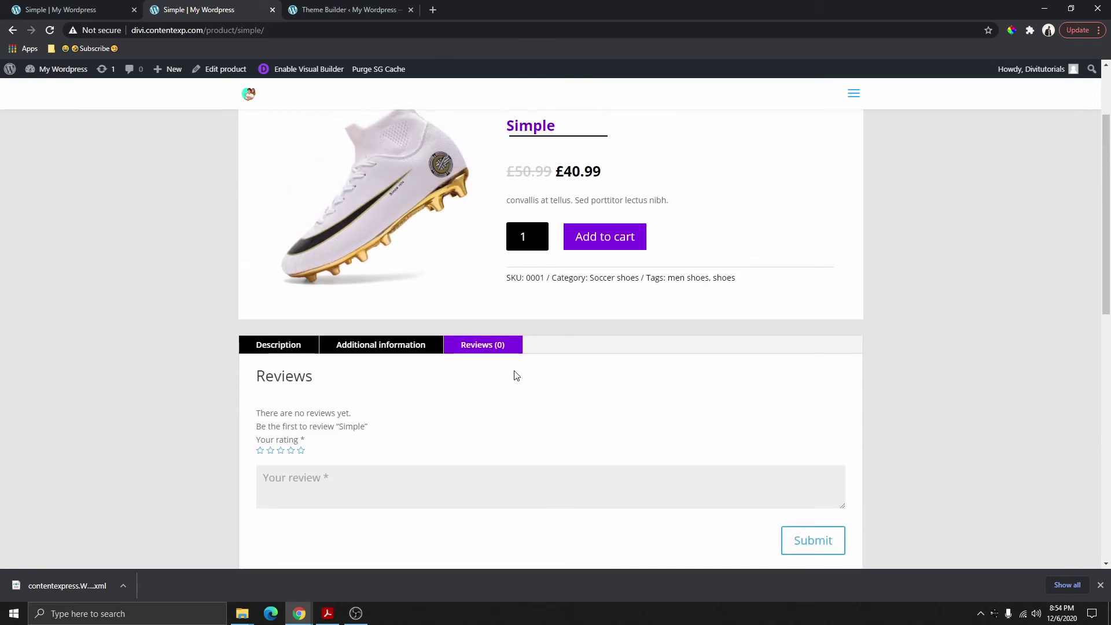
left_click(347, 10)
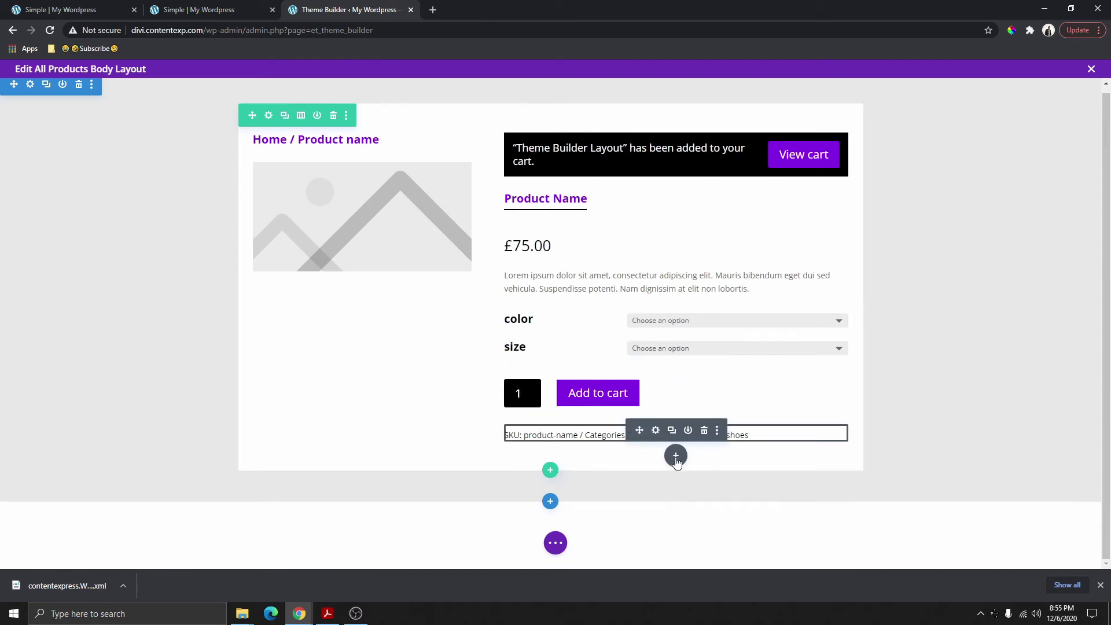
Insert a Woo Tabs module below the meta line, keeping all three tabs, and save.
left_click(675, 455)
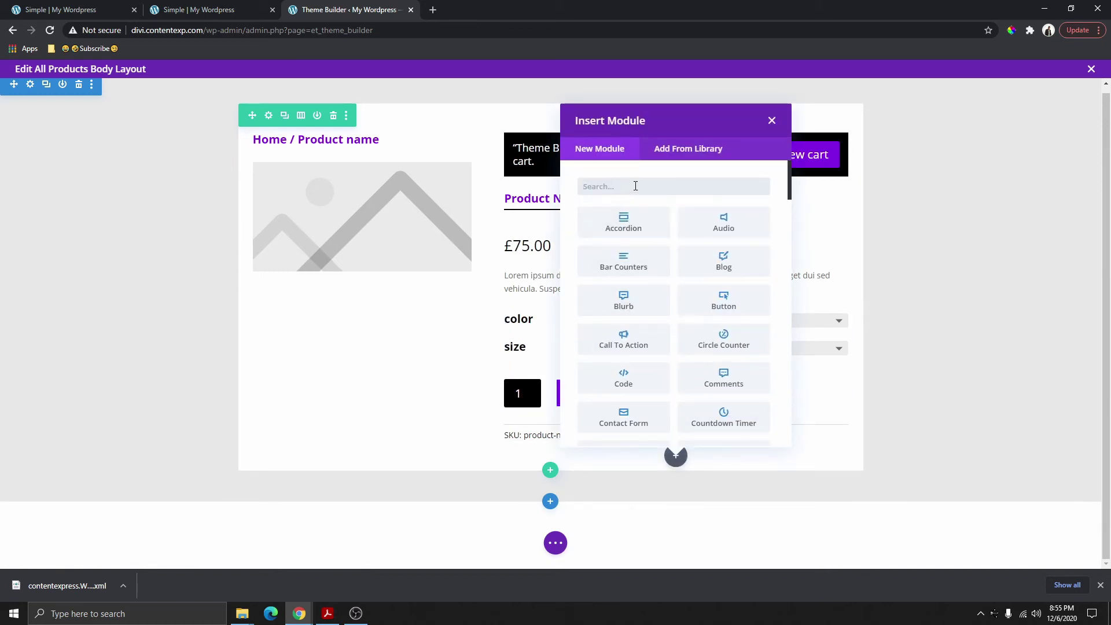
type("woo")
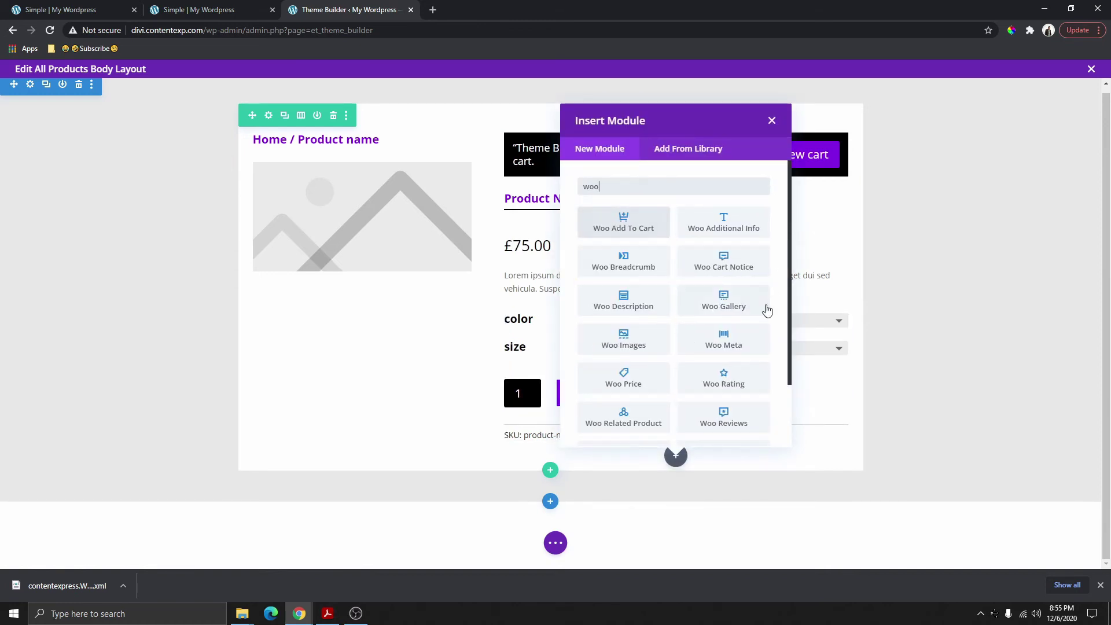
scroll(697, 289, "down", 1)
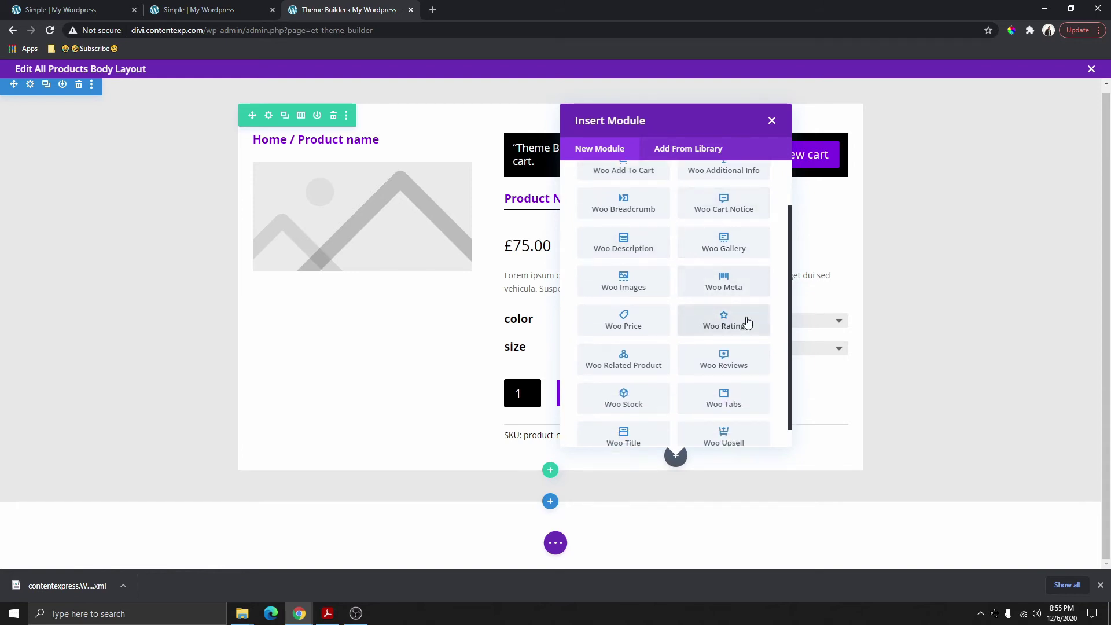
scroll(735, 352, "down", 1)
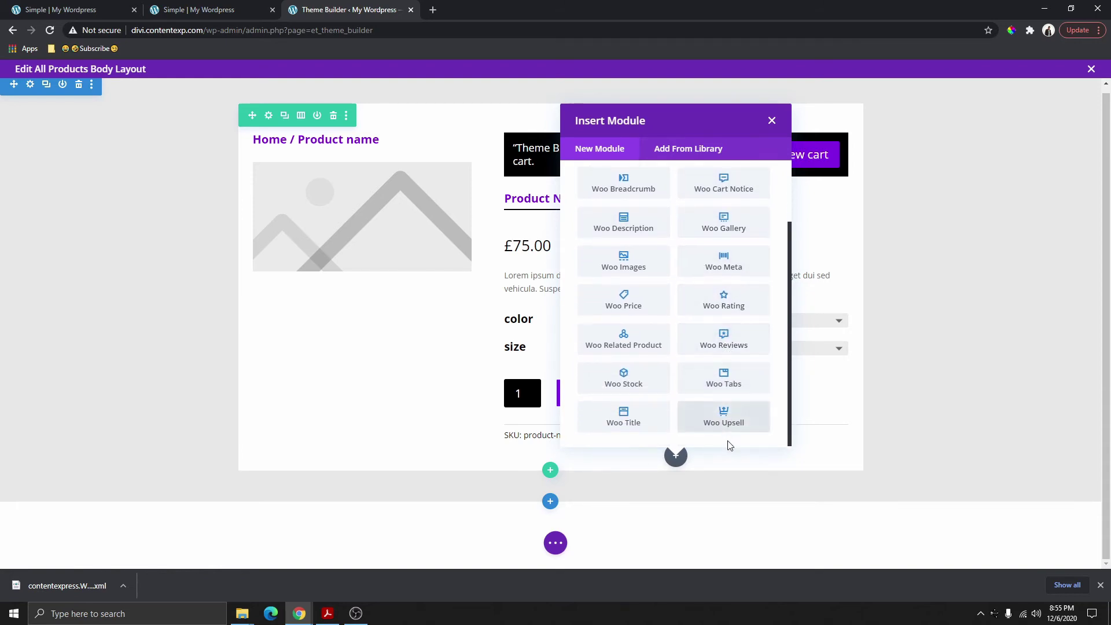
left_click(730, 383)
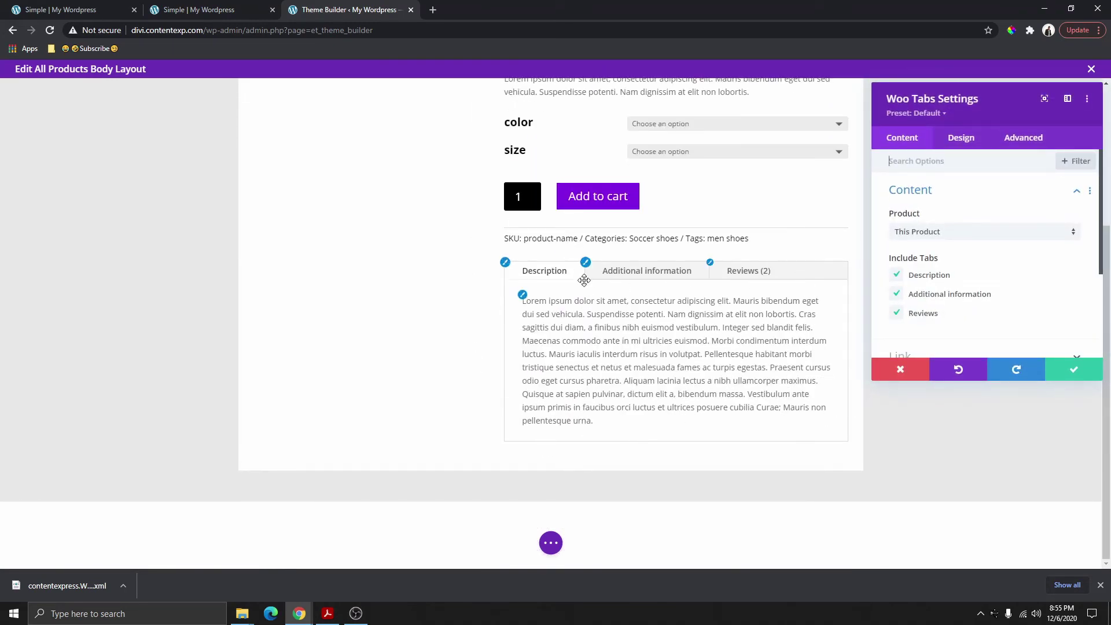
scroll(752, 335, "up", 1)
scroll(782, 350, "down", 1)
left_click(1078, 370)
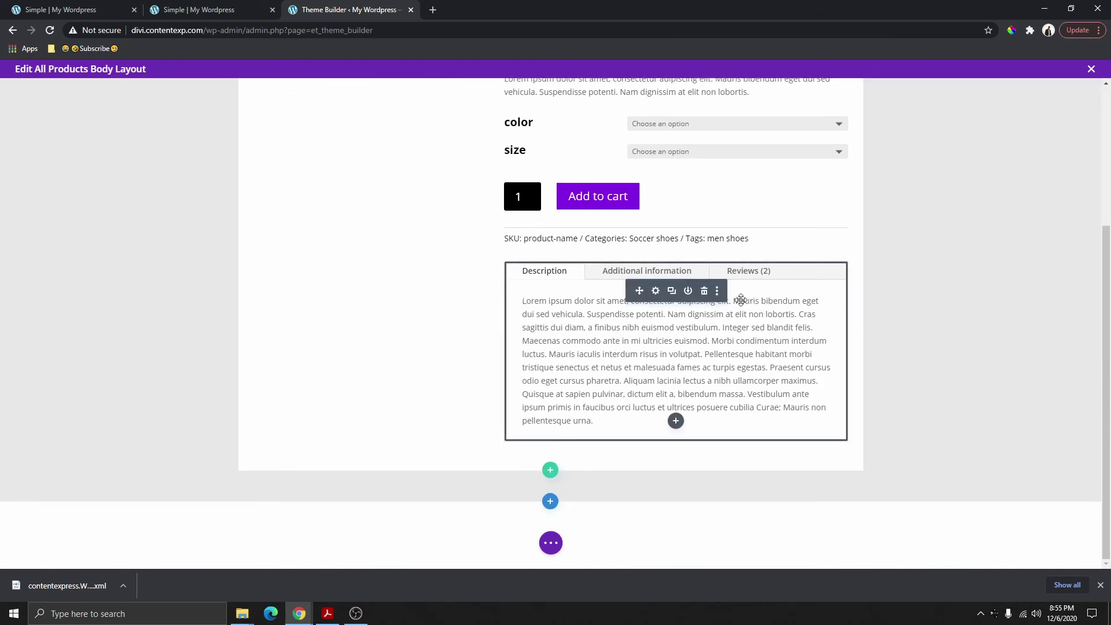
Add a single-column row below the product section and move the Woo Tabs module into it.
left_click(550, 472)
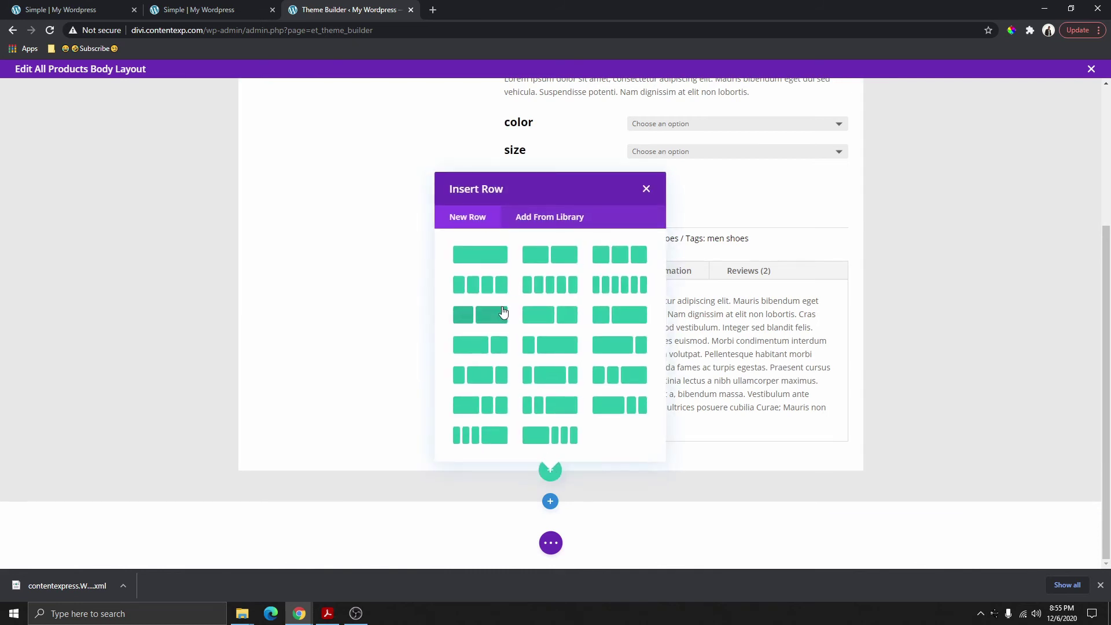
left_click(483, 257)
scroll(543, 282, "down", 4)
scroll(550, 335, "up", 4)
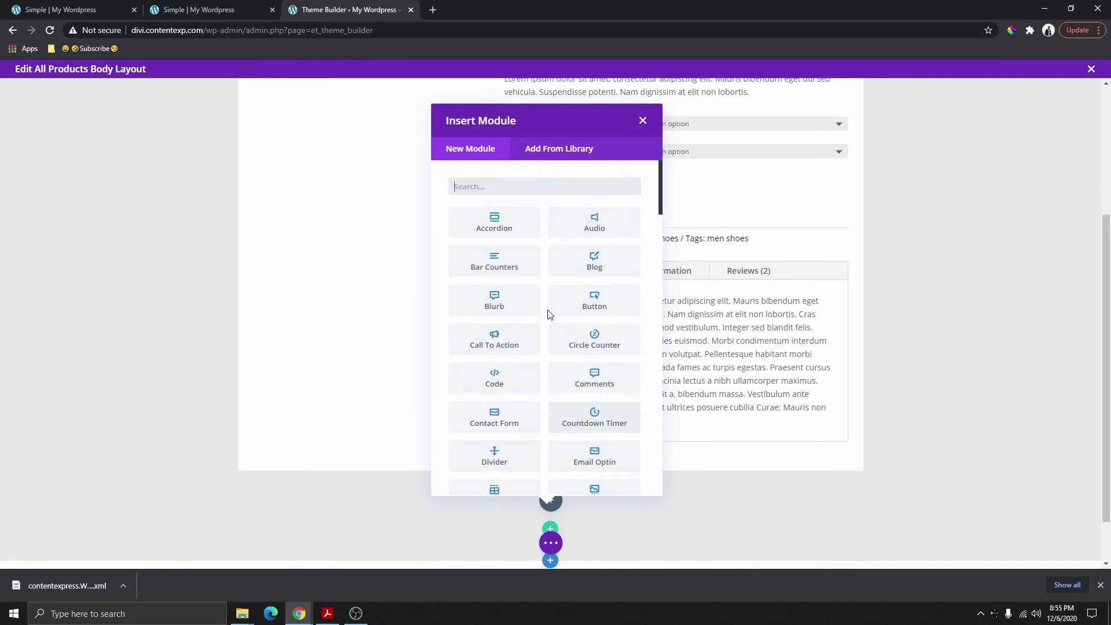
left_click(643, 121)
scroll(673, 231, "down", 1)
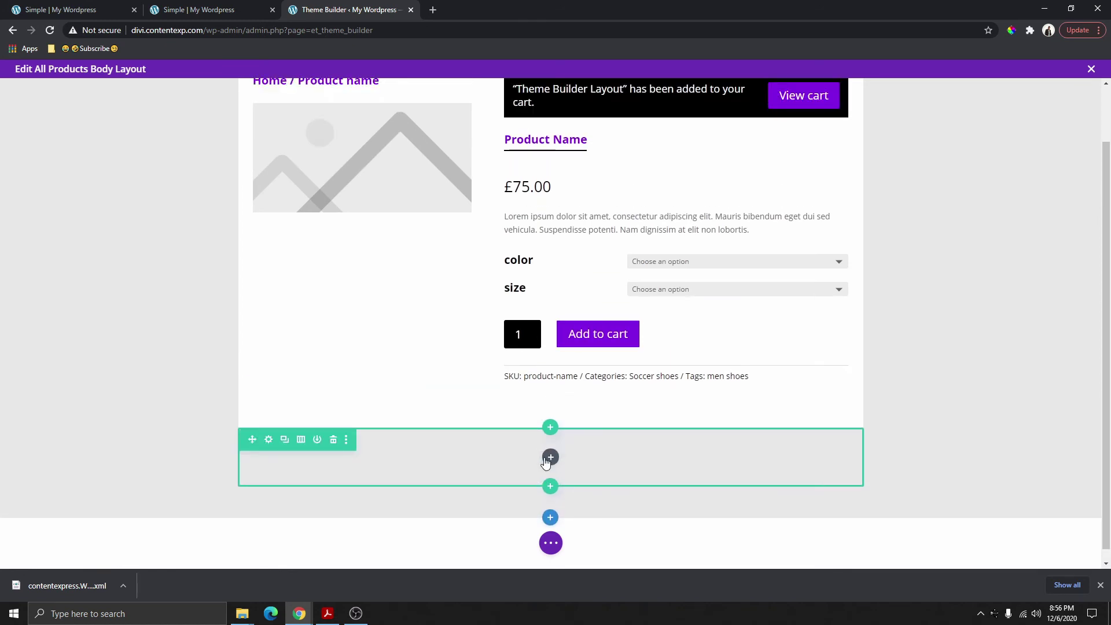
scroll(613, 347, "down", 2)
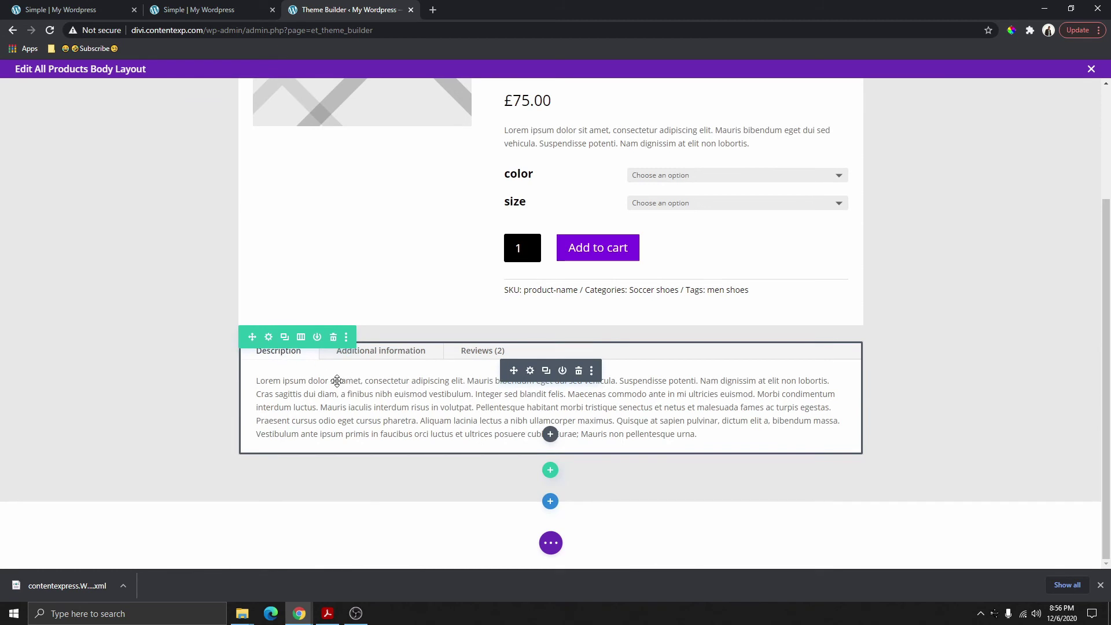
Set the Woo Tabs active background purple, inactive backgrounds black, and all tab labels white.
left_click(531, 371)
left_click(248, 350)
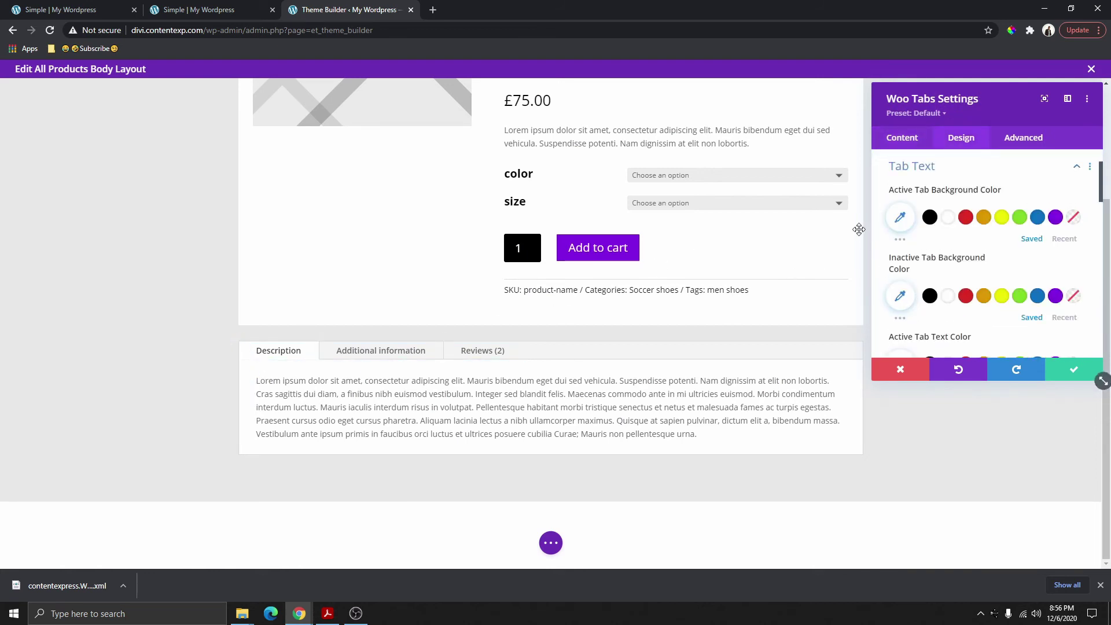
left_click(1056, 217)
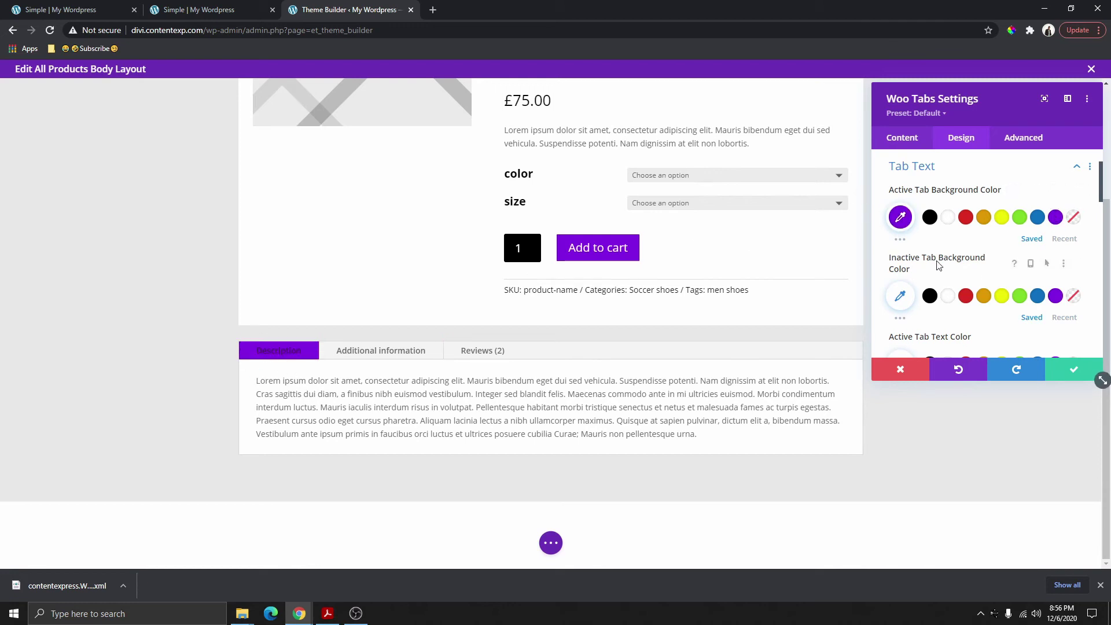
left_click(930, 296)
scroll(966, 250, "down", 3)
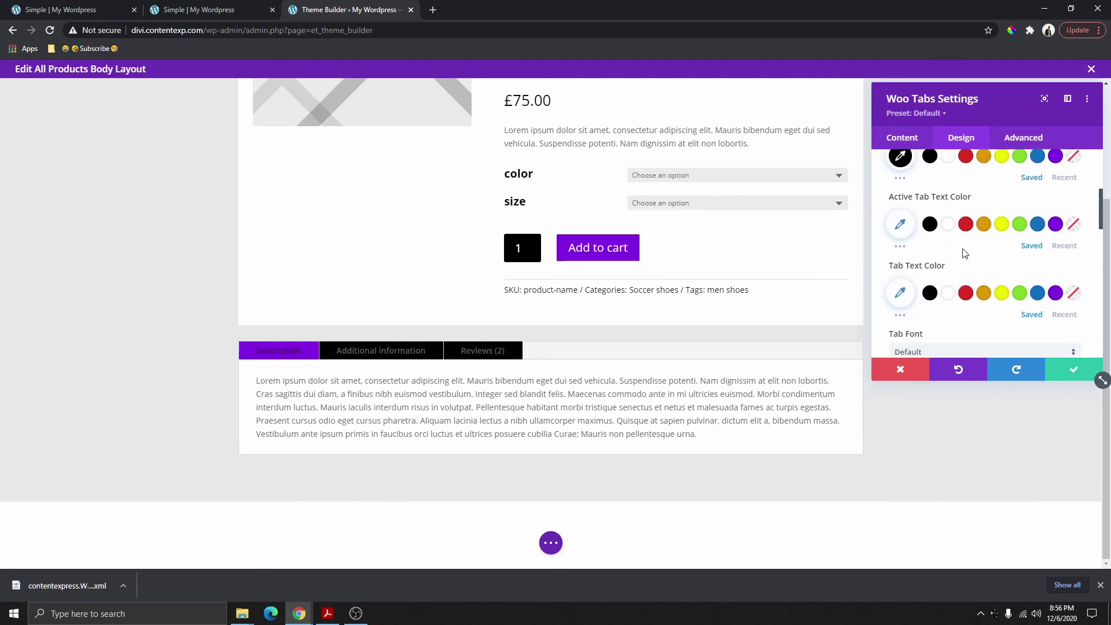
left_click(947, 190)
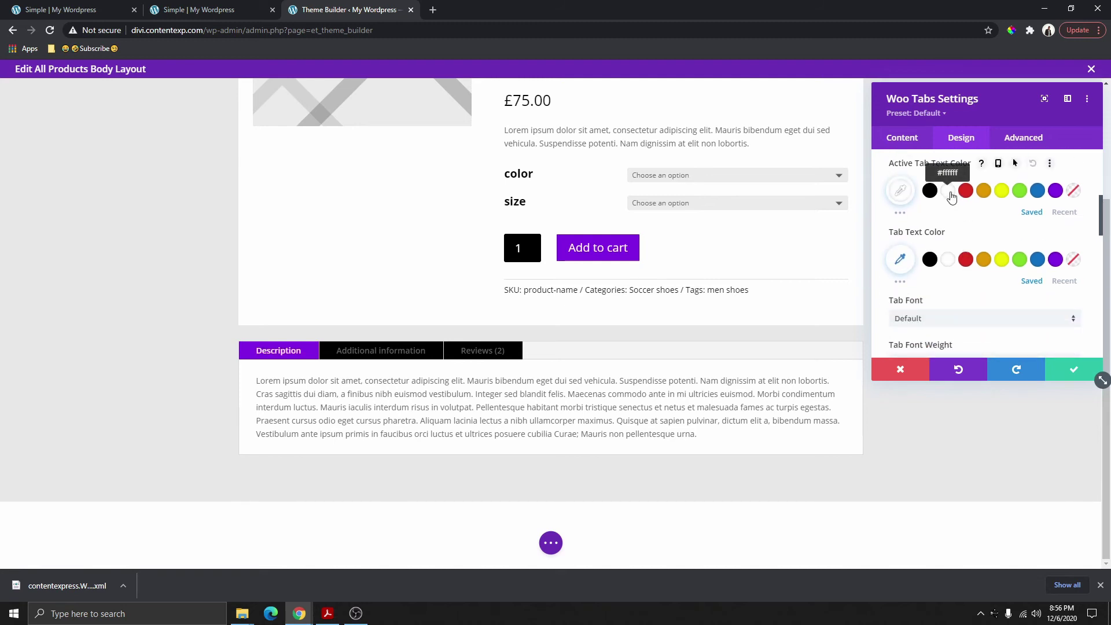
left_click(930, 260)
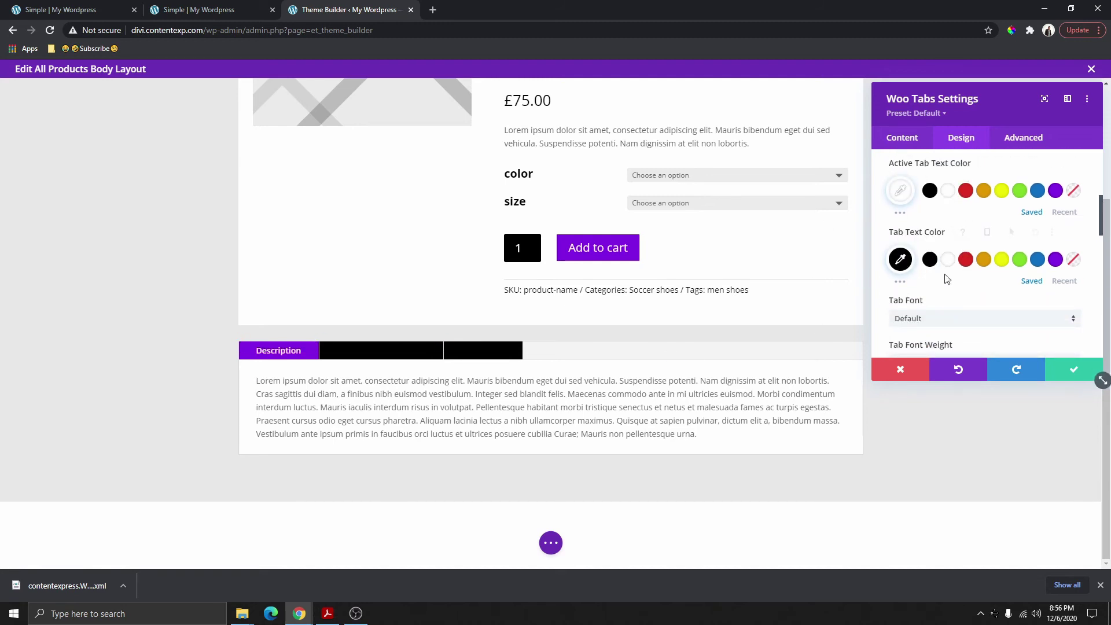
left_click(949, 260)
Check the styled tabs on the live product page and return to the editor.
left_click(213, 17)
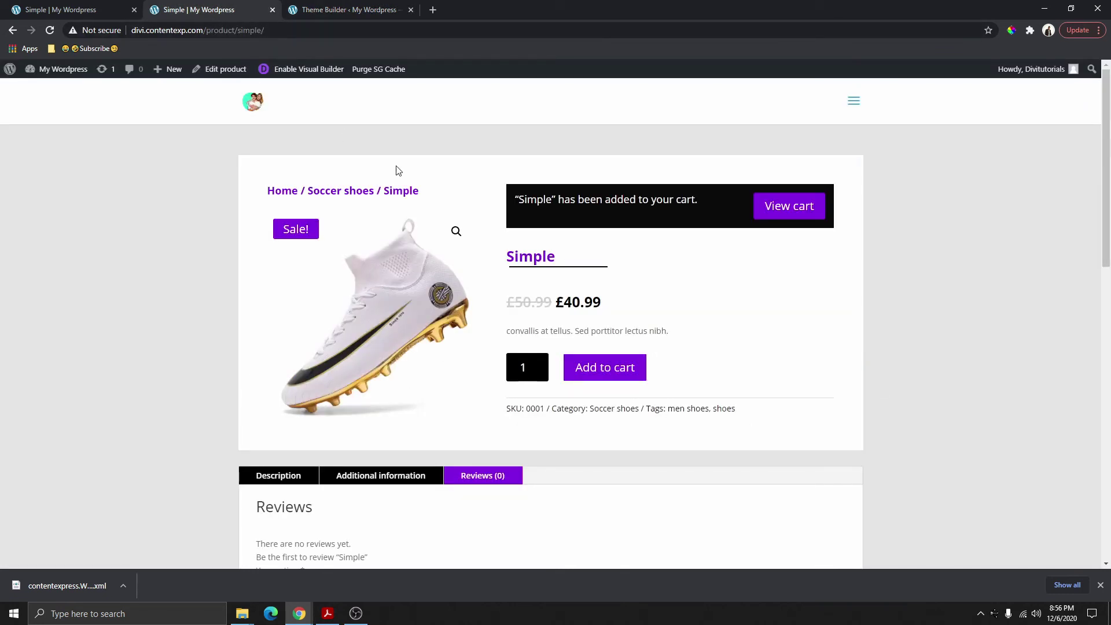
scroll(405, 220, "down", 8)
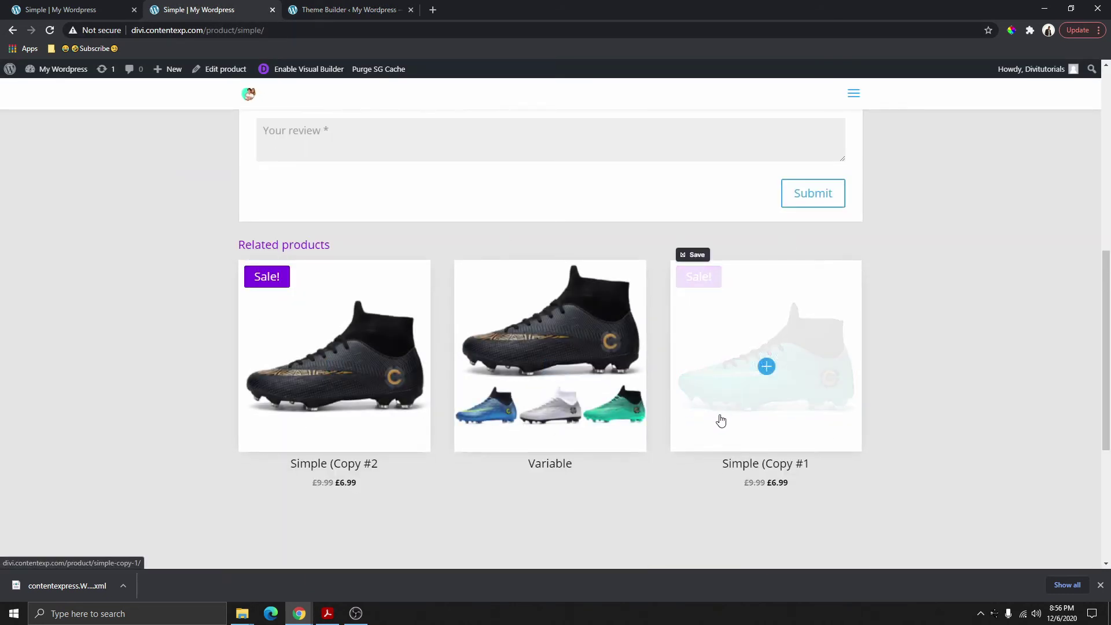
scroll(720, 420, "up", 3)
left_click(346, 10)
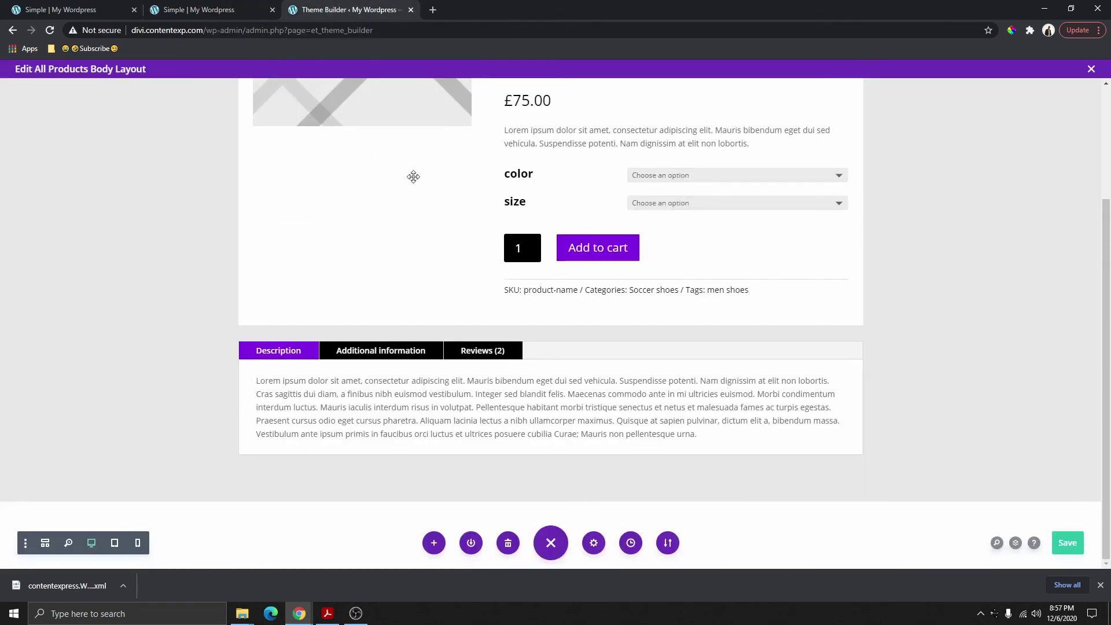
Add a Woo Related Product module below the tabs, laid out in 3 columns.
left_click(550, 435)
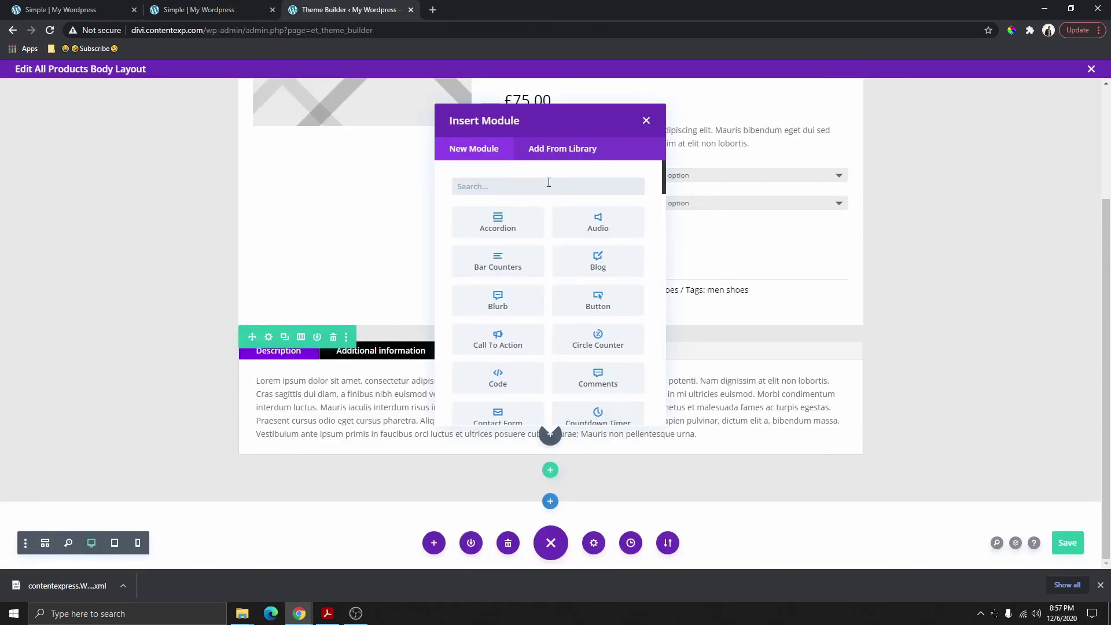
type("woo")
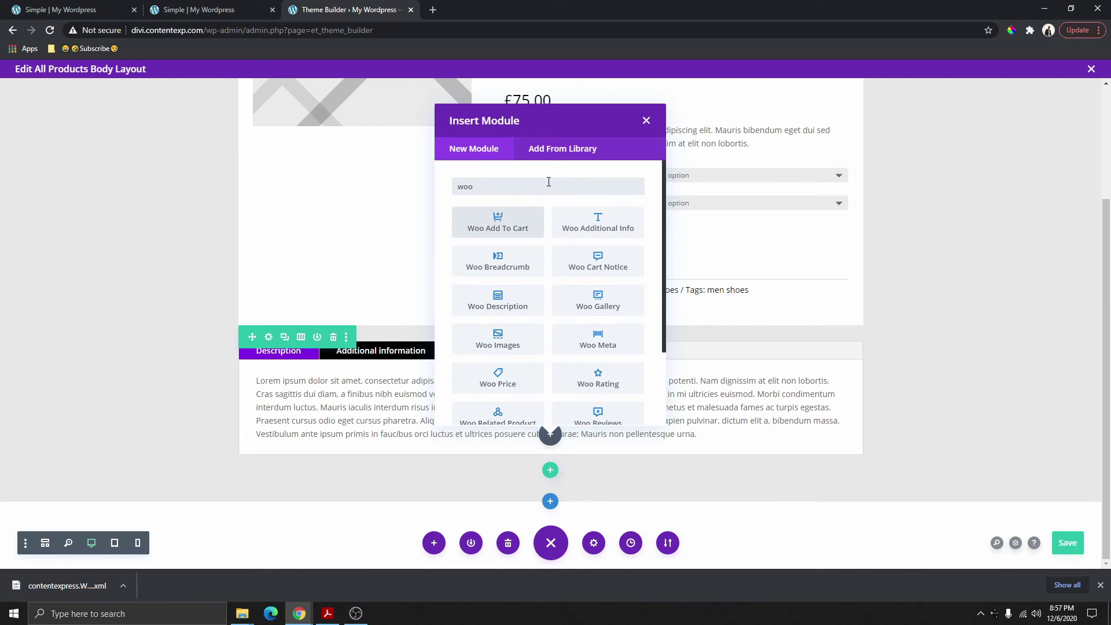
scroll(561, 276, "down", 2)
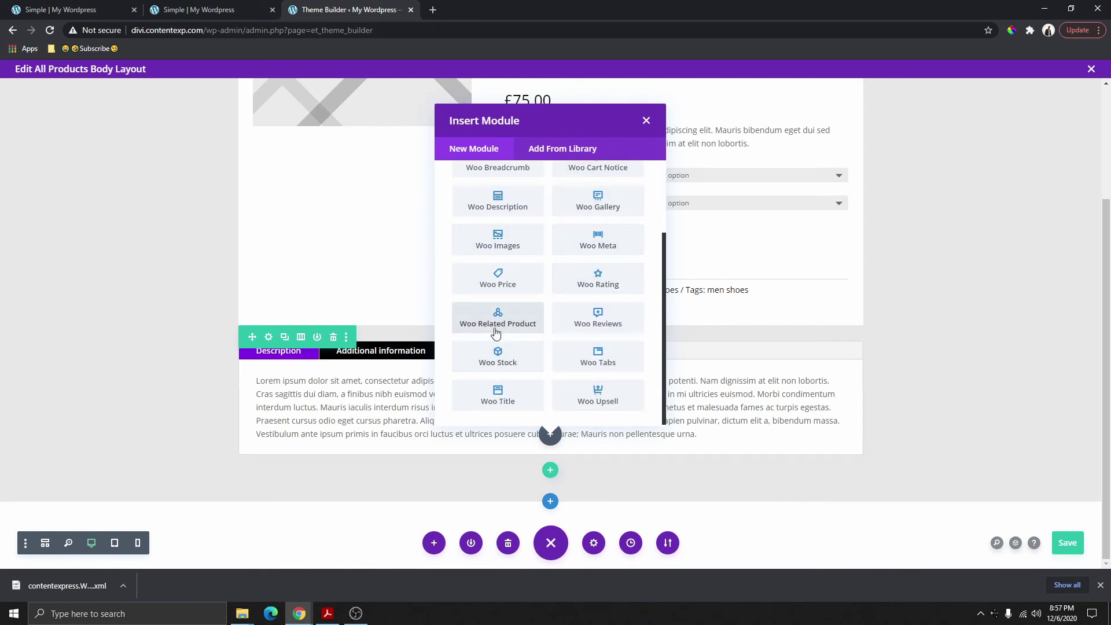
left_click(498, 324)
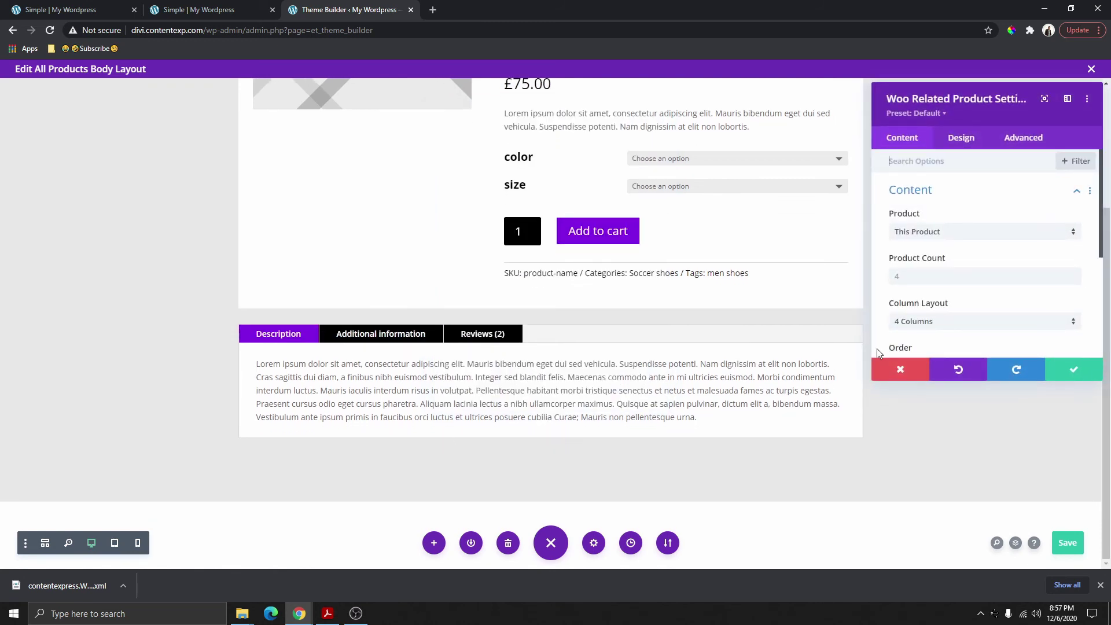
left_click(915, 329)
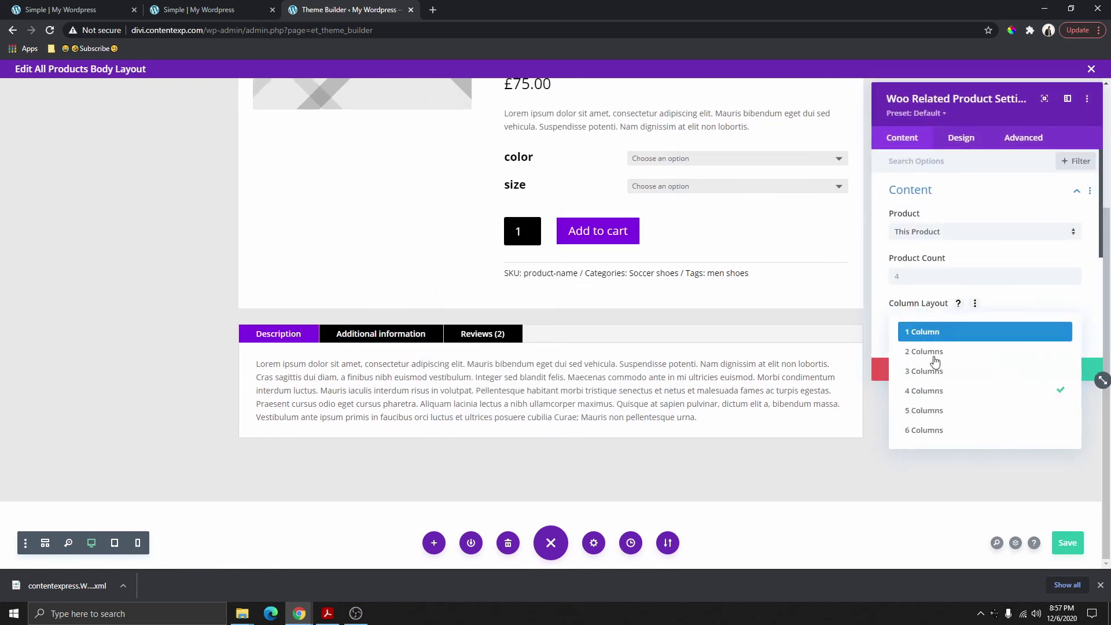
left_click(944, 384)
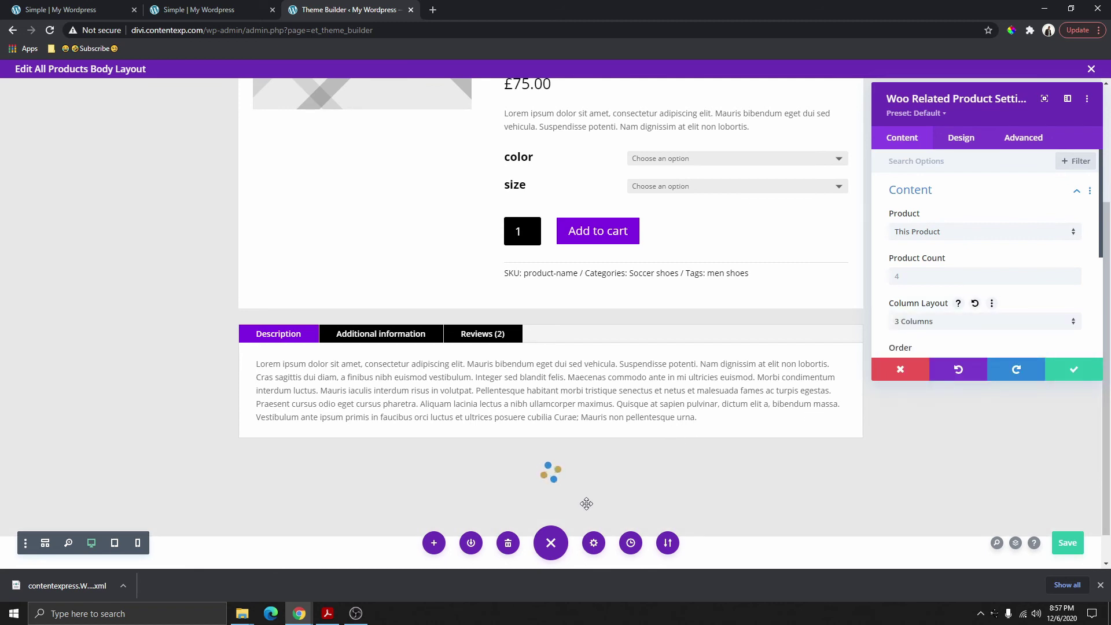
Make the Related products heading text semi bold and purple.
scroll(556, 469, "down", 4)
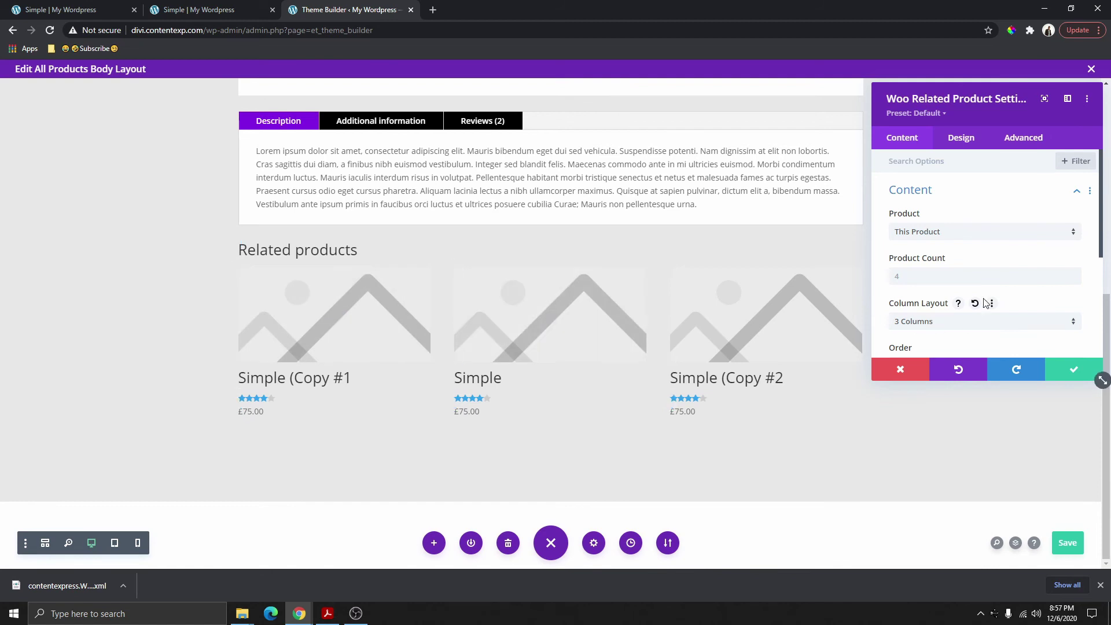
left_click(243, 248)
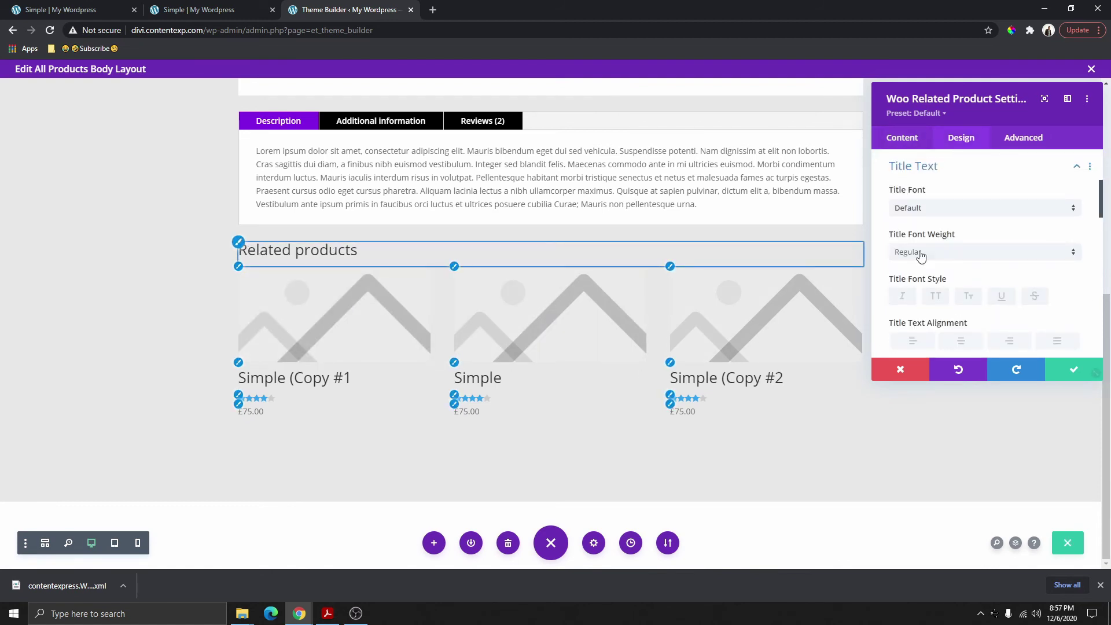
scroll(976, 252, "down", 2)
scroll(967, 272, "up", 1)
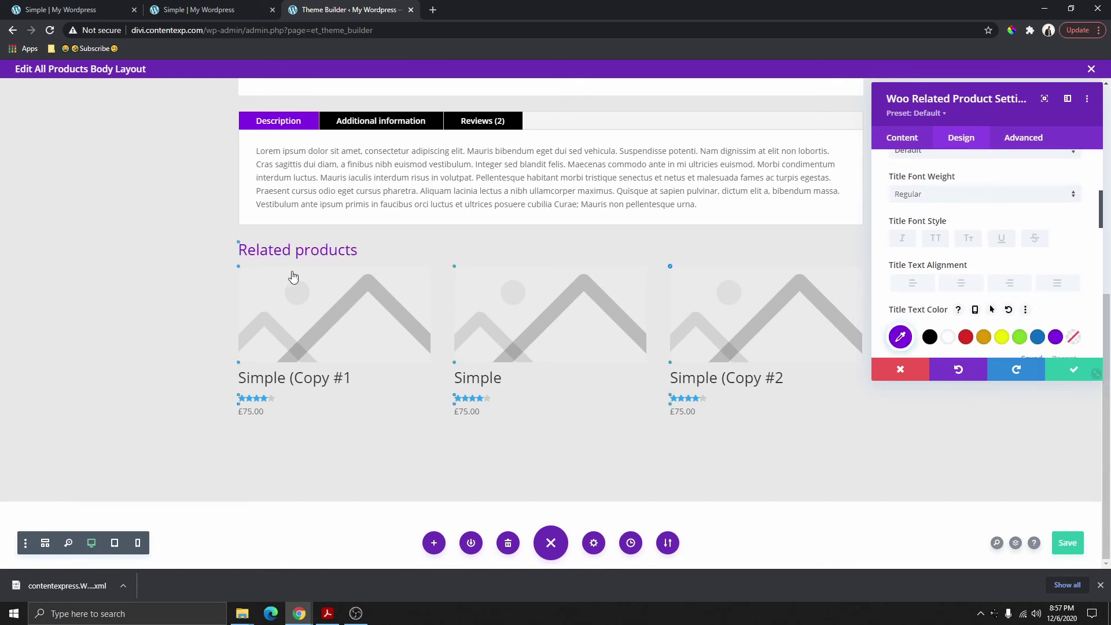
left_click(938, 197)
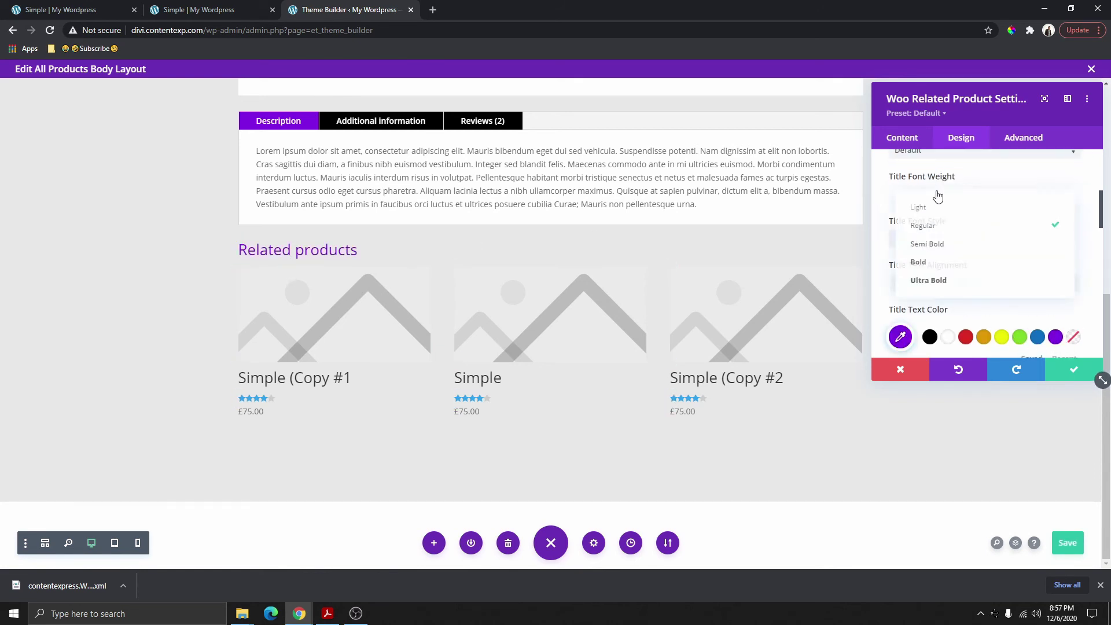
left_click(931, 244)
scroll(1030, 272, "down", 1)
scroll(1042, 278, "up", 2)
scroll(1042, 278, "down", 4)
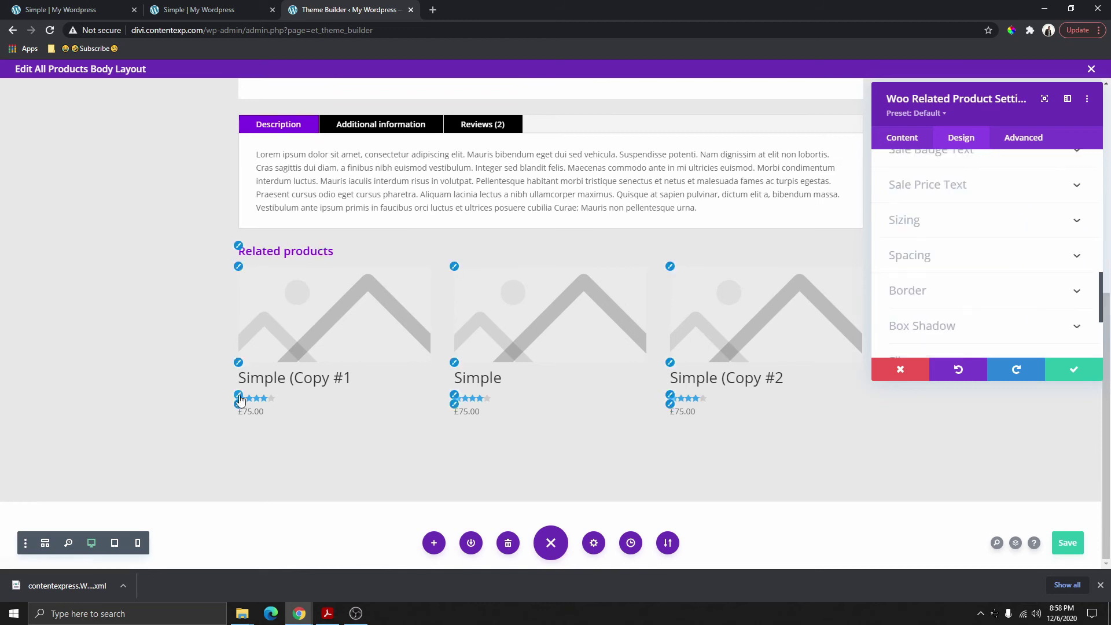
Style the related products' star ratings dark green #007207, centred, at 17px.
left_click(240, 399)
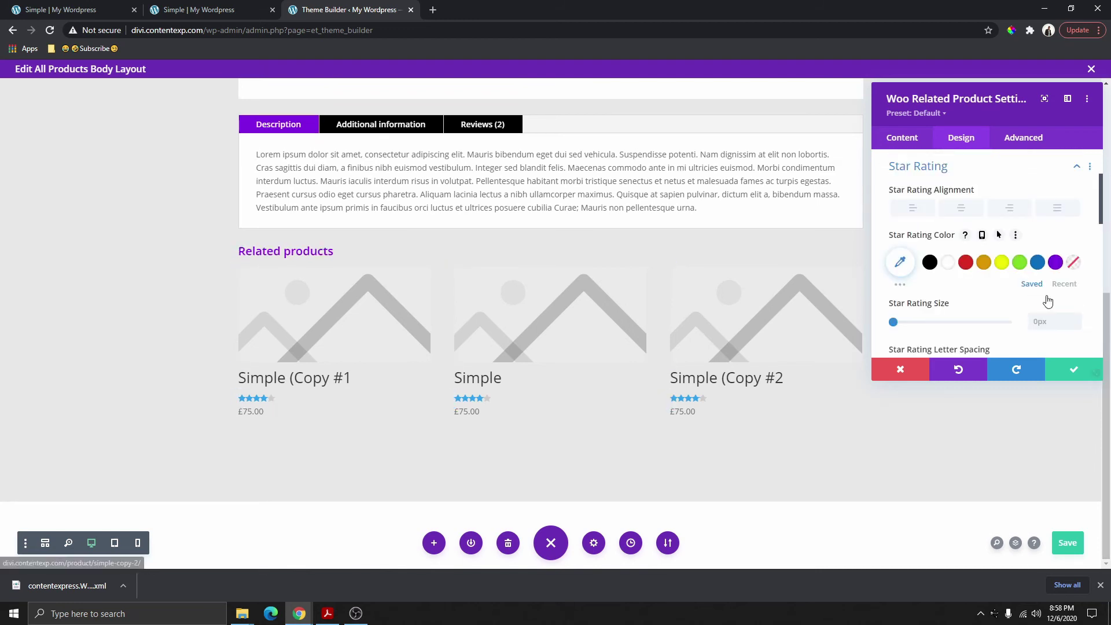
left_click(1020, 264)
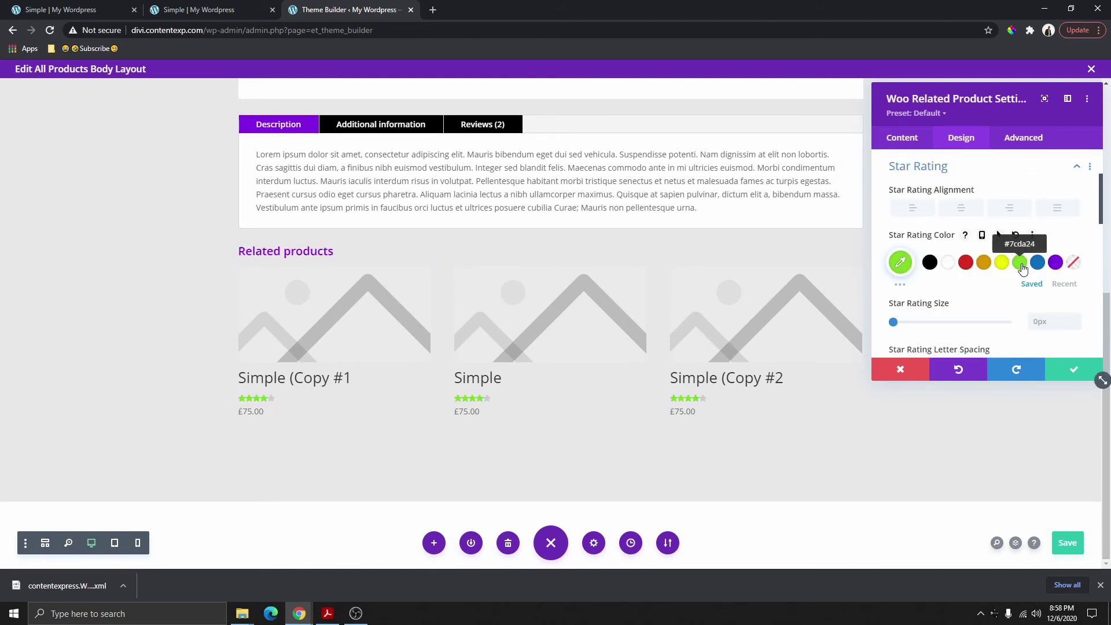
left_click(901, 262)
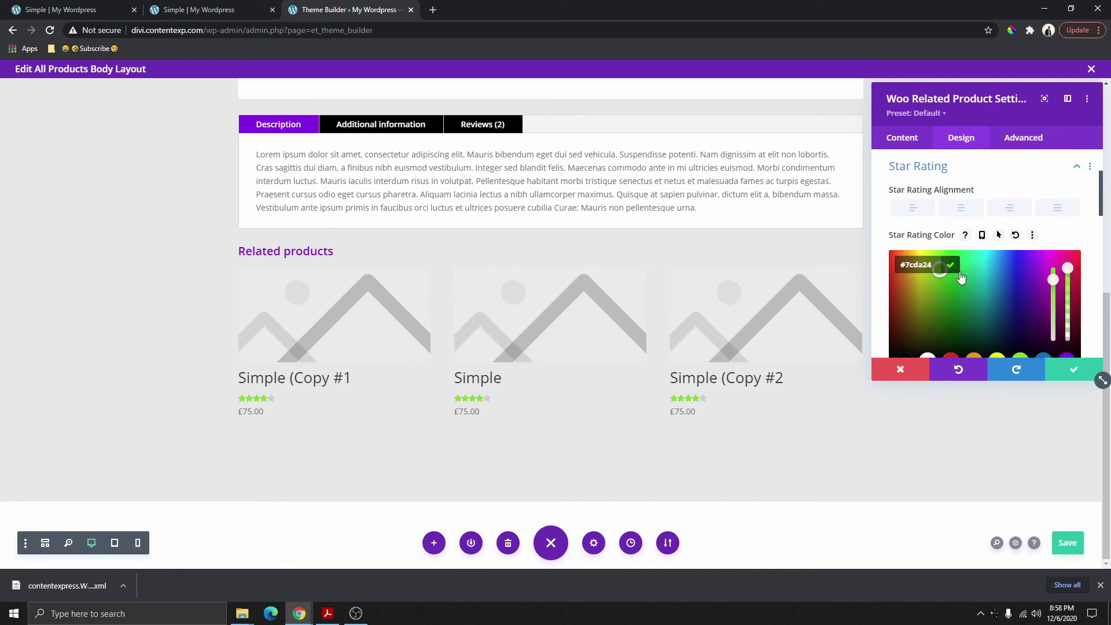
left_click(952, 322)
left_click_drag(953, 321, 957, 313)
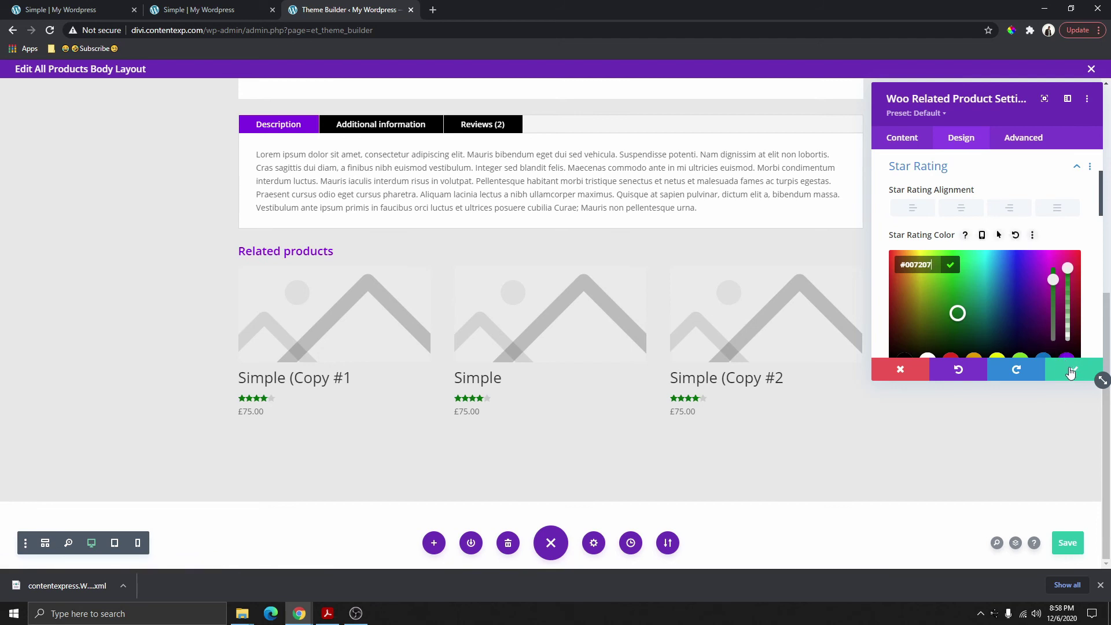
left_click(969, 215)
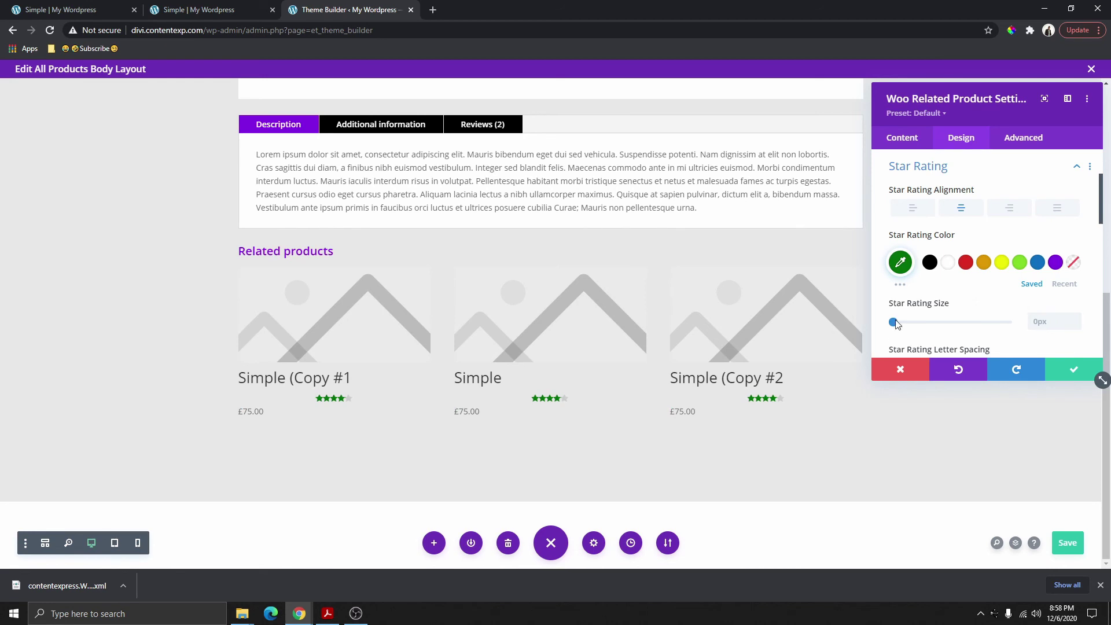
left_click_drag(894, 323, 914, 329)
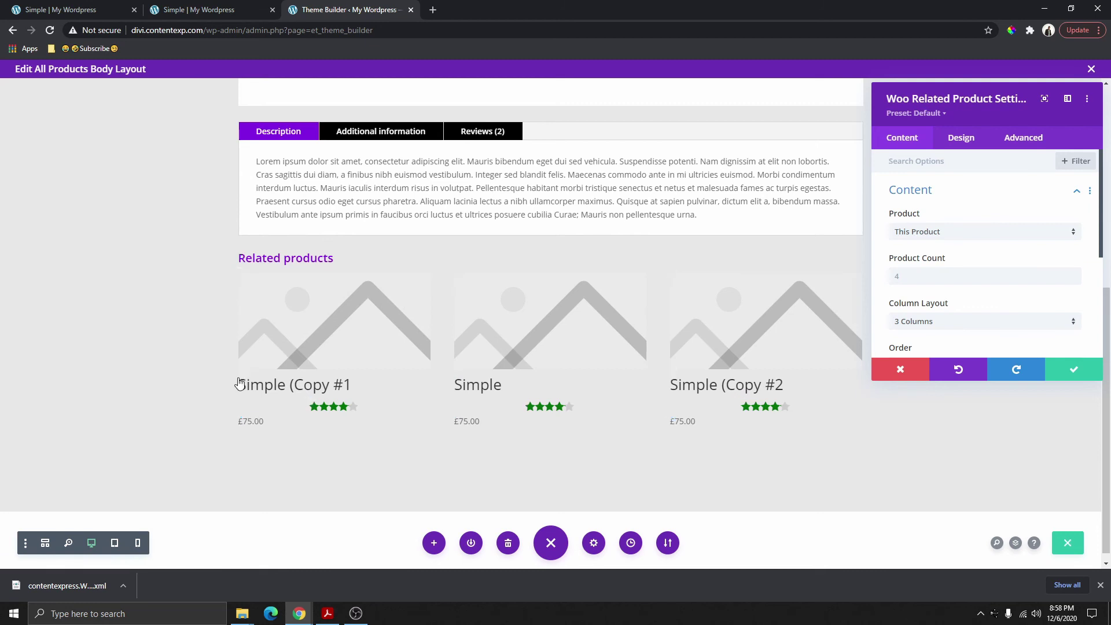
Make related product titles semi bold, 20px and centred.
left_click(239, 383)
left_click(957, 255)
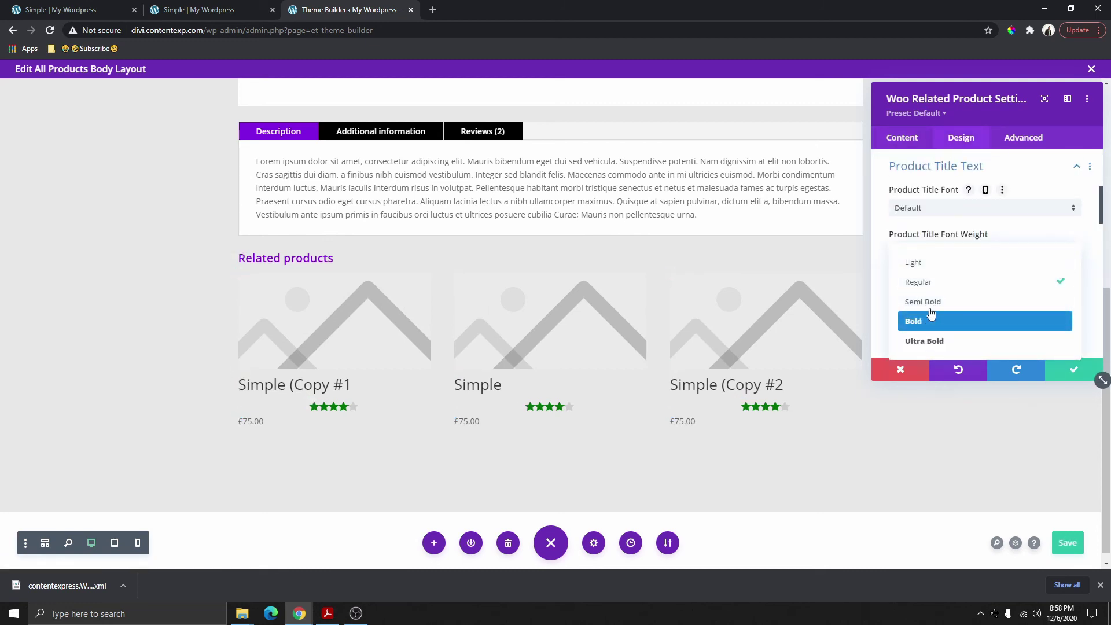
left_click(925, 302)
scroll(978, 300, "down", 3)
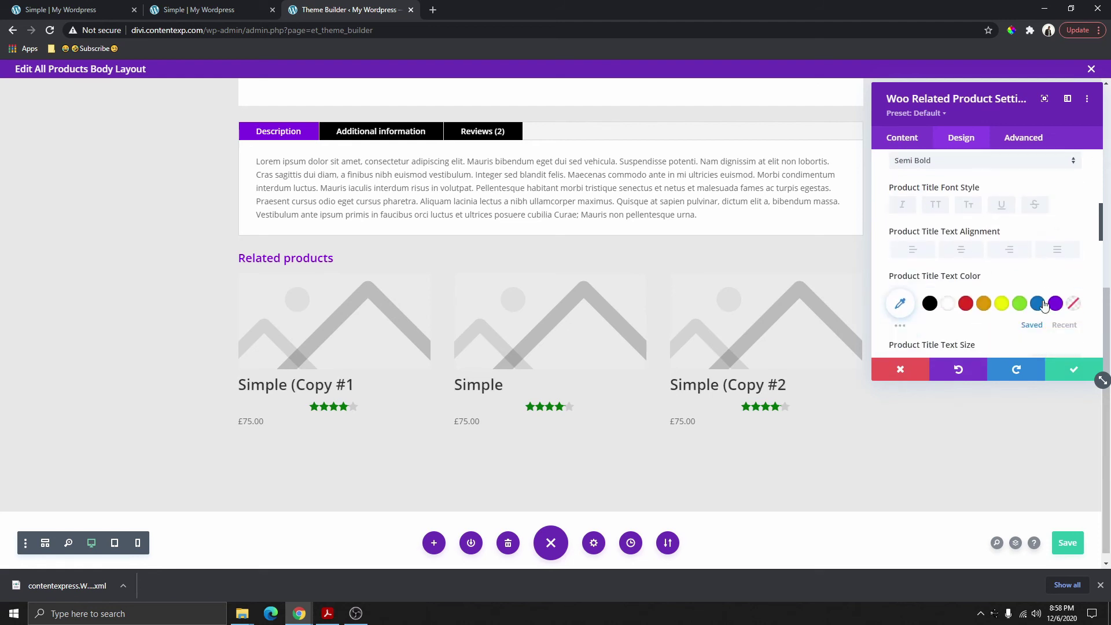
left_click(1075, 285)
left_click(1075, 286)
left_click(1076, 286)
left_click(1075, 286)
left_click(1075, 286)
left_click(1076, 286)
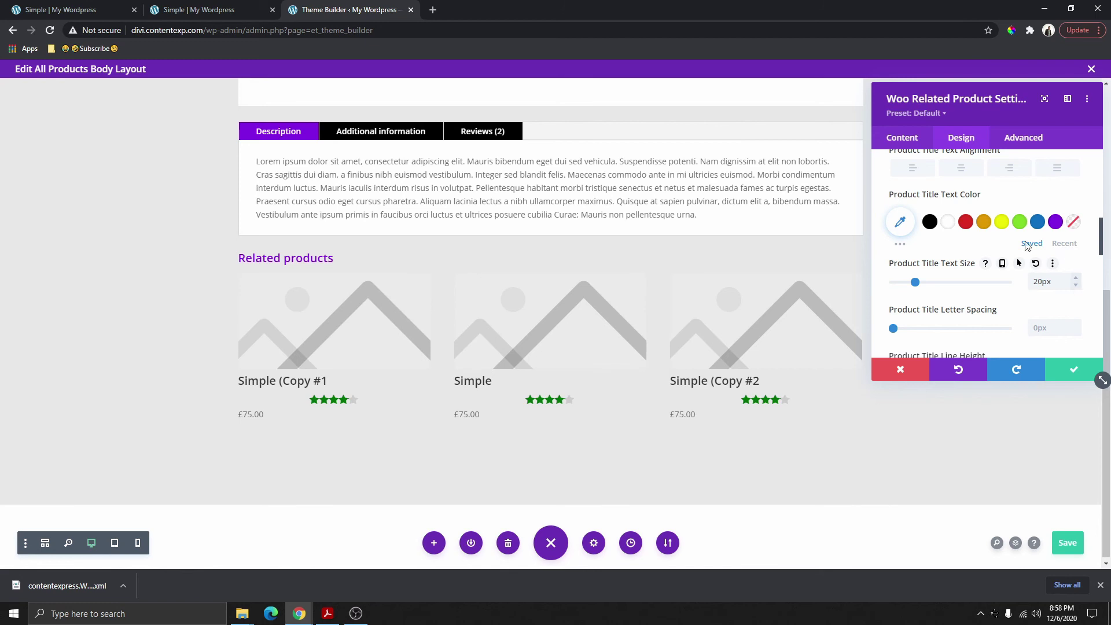
left_click(961, 169)
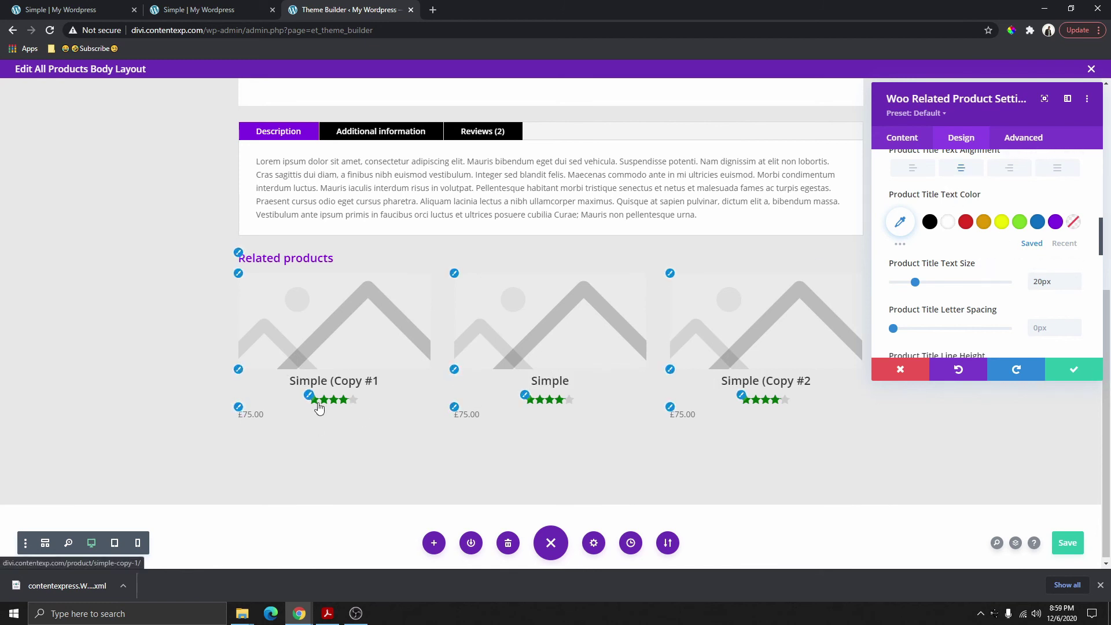
Make related product prices centred, semi bold, 16px and black.
left_click(250, 414)
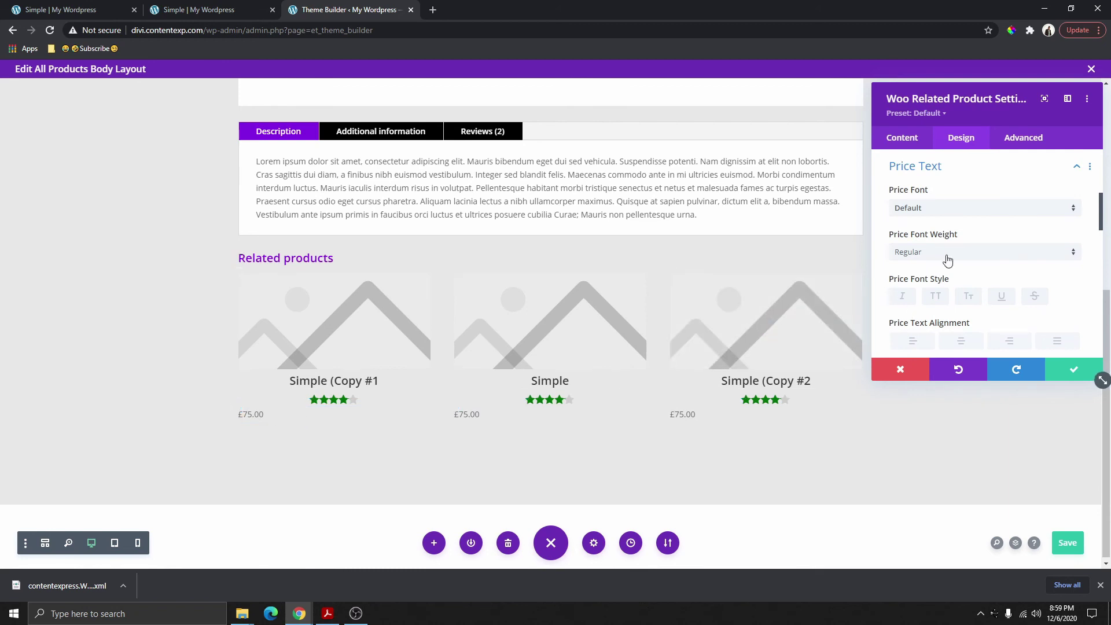
left_click(960, 341)
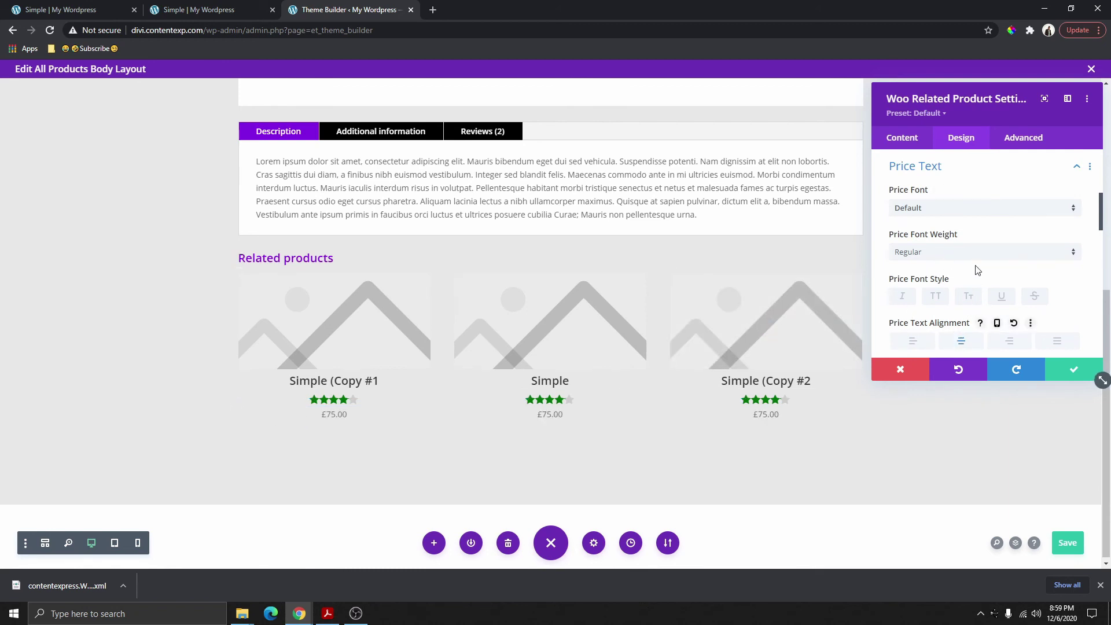
left_click(958, 253)
left_click(933, 302)
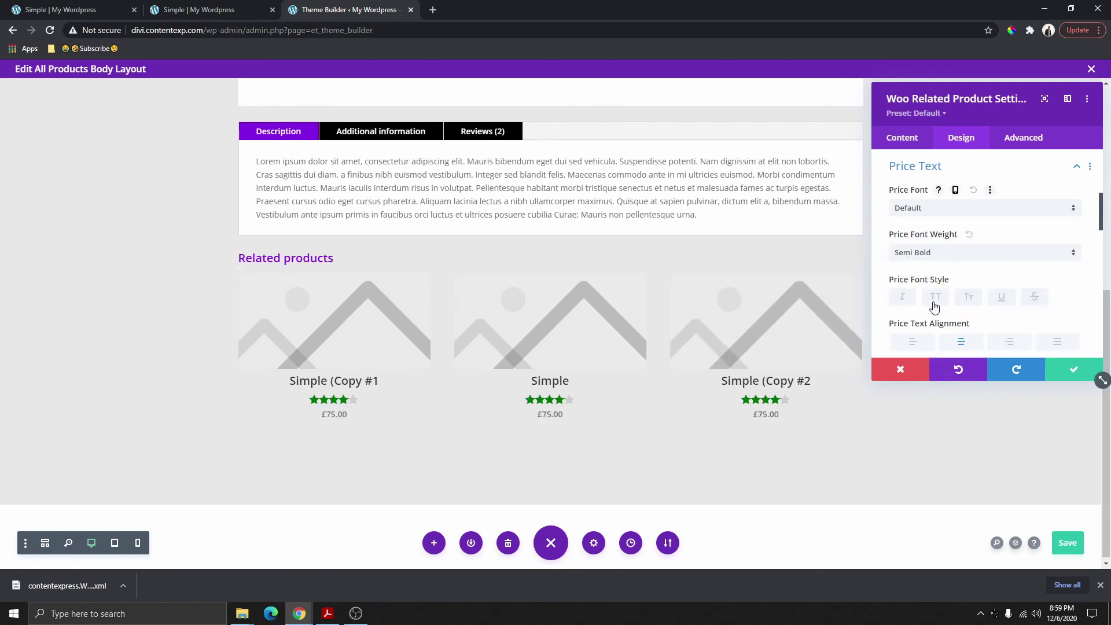
scroll(972, 285, "down", 3)
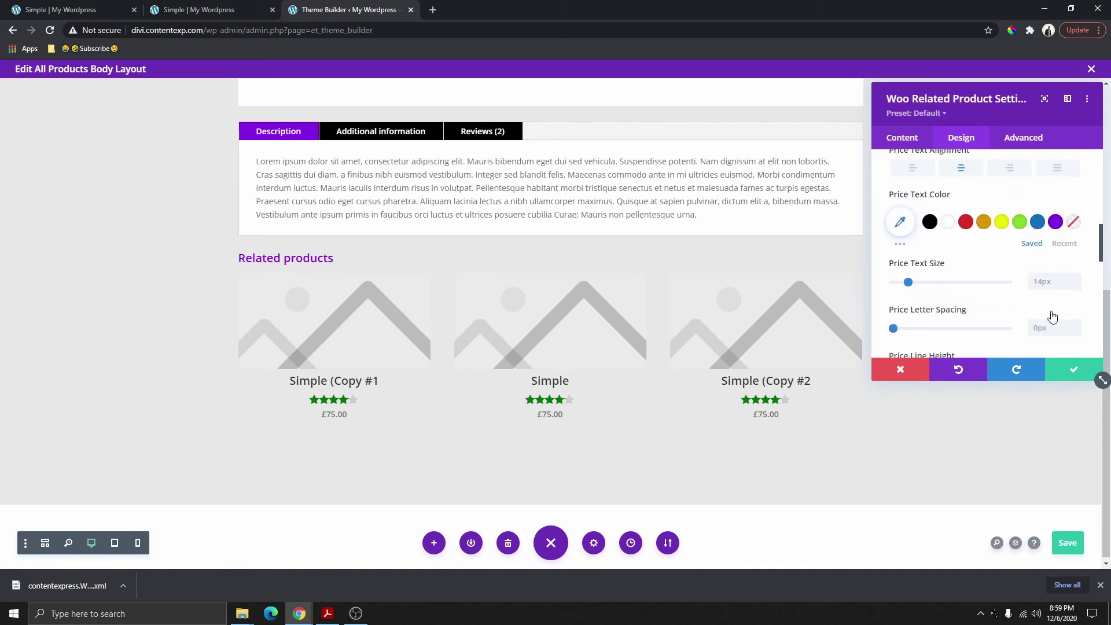
left_click(1075, 277)
left_click(1076, 278)
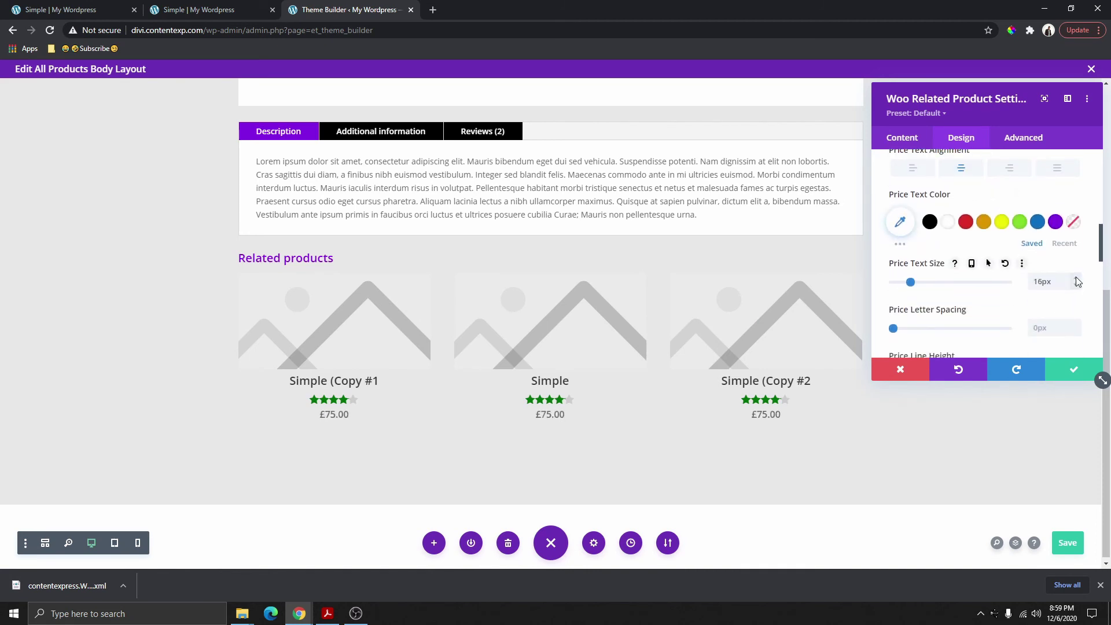
left_click(930, 222)
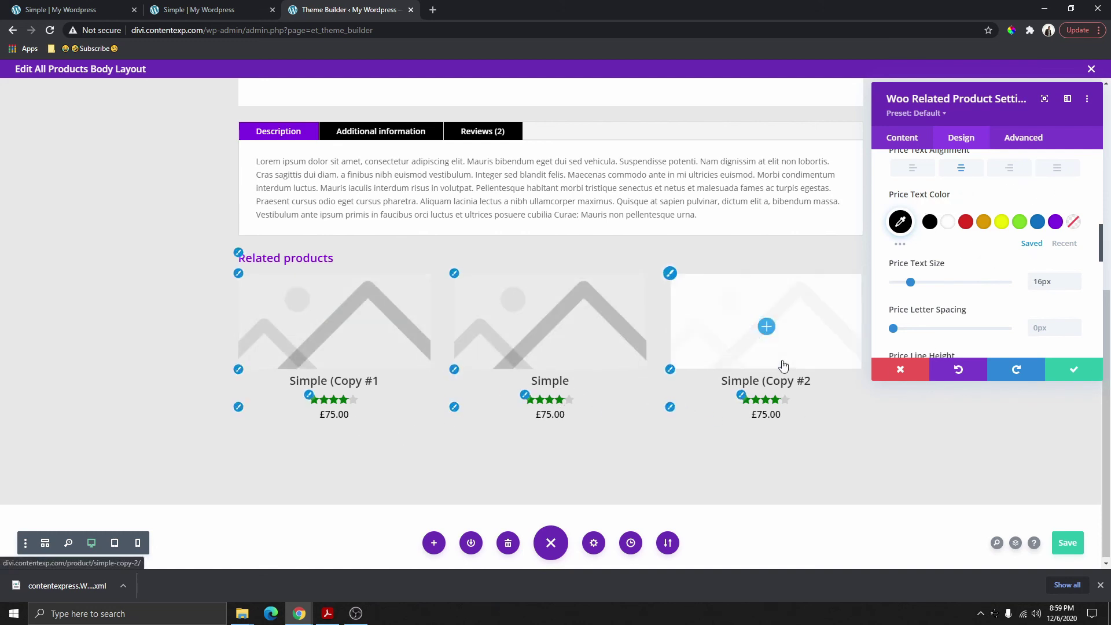
Give related product images the second box shadow preset with -10px spread, then close the module.
left_click(239, 276)
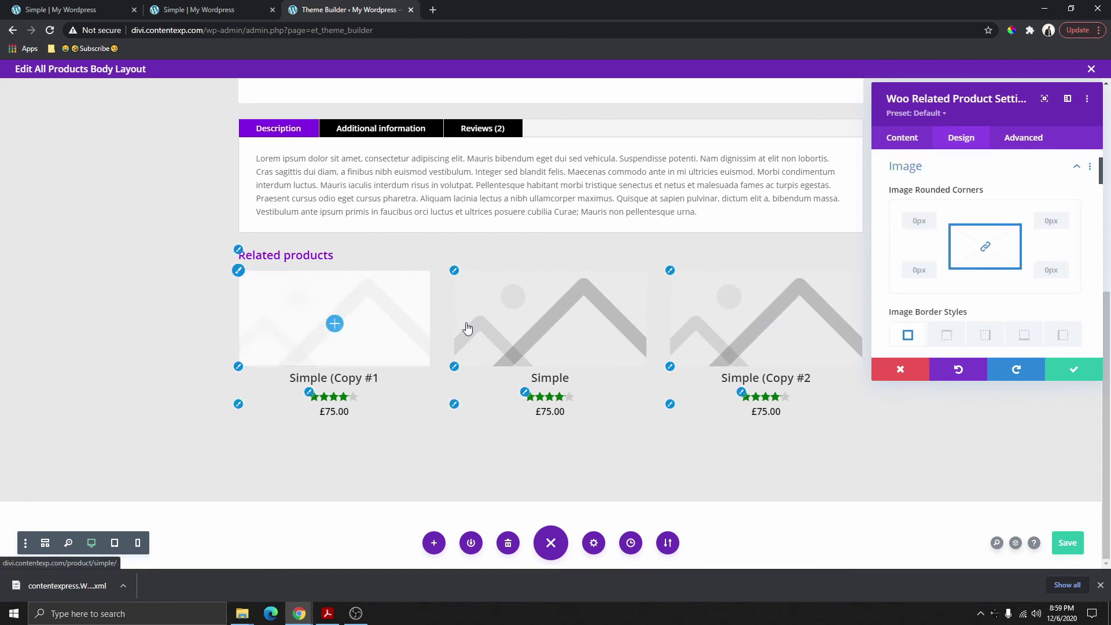
scroll(961, 276, "down", 8)
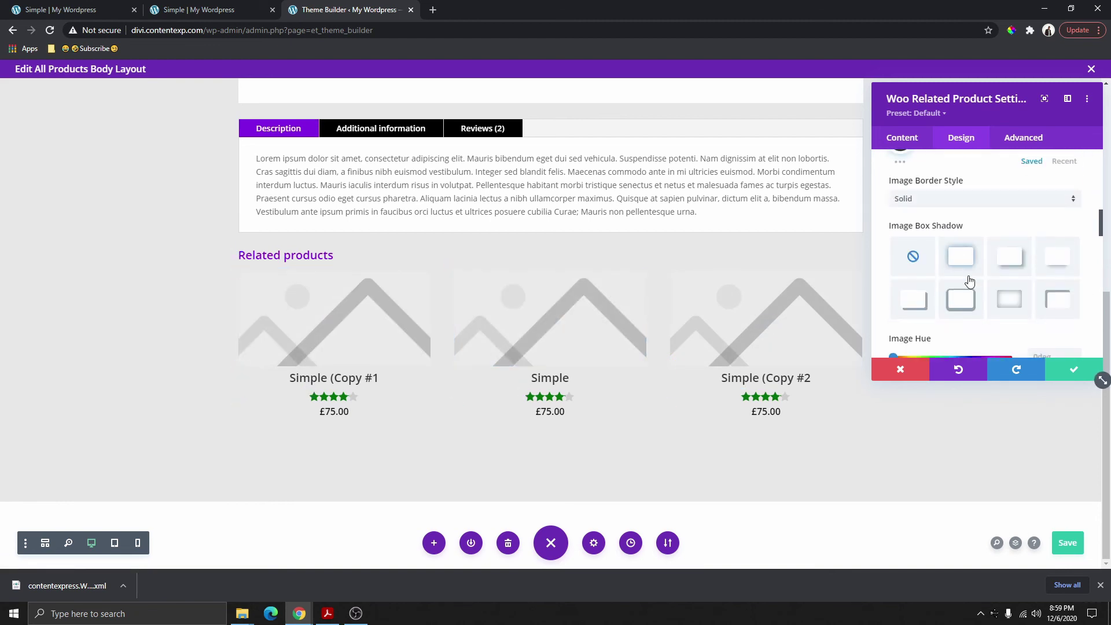
scroll(970, 276, "up", 3)
left_click(964, 319)
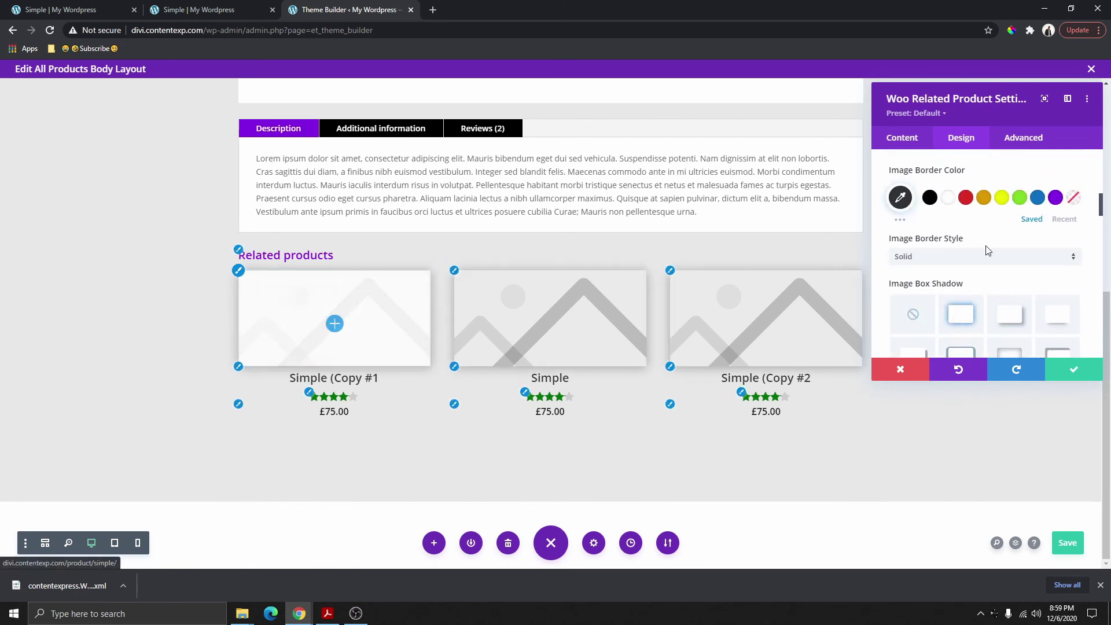
scroll(978, 266, "down", 4)
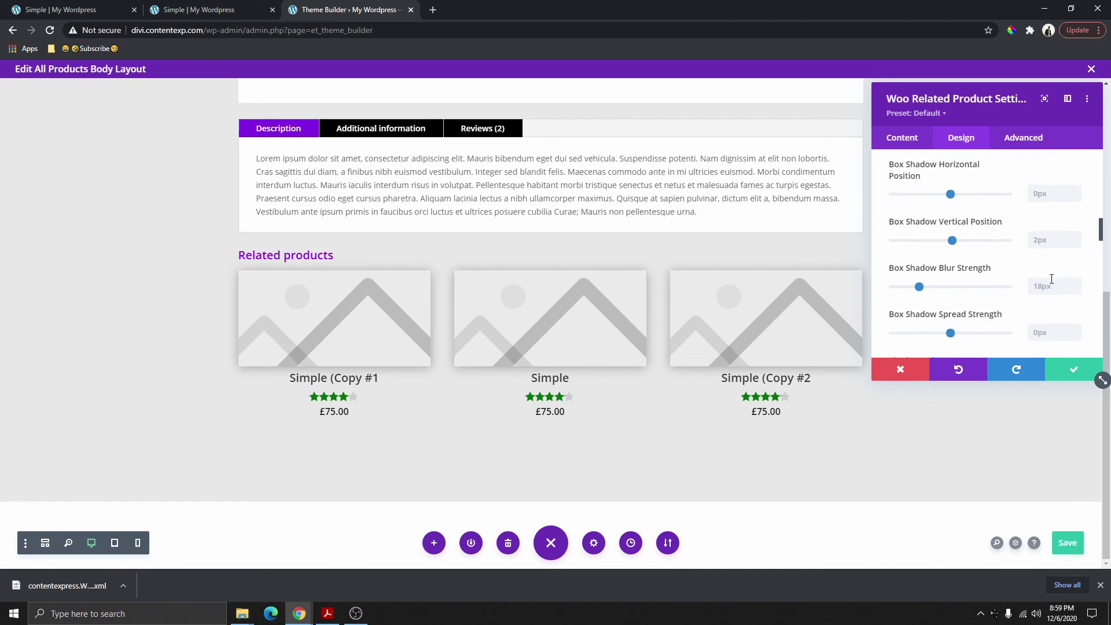
scroll(1052, 279, "down", 1)
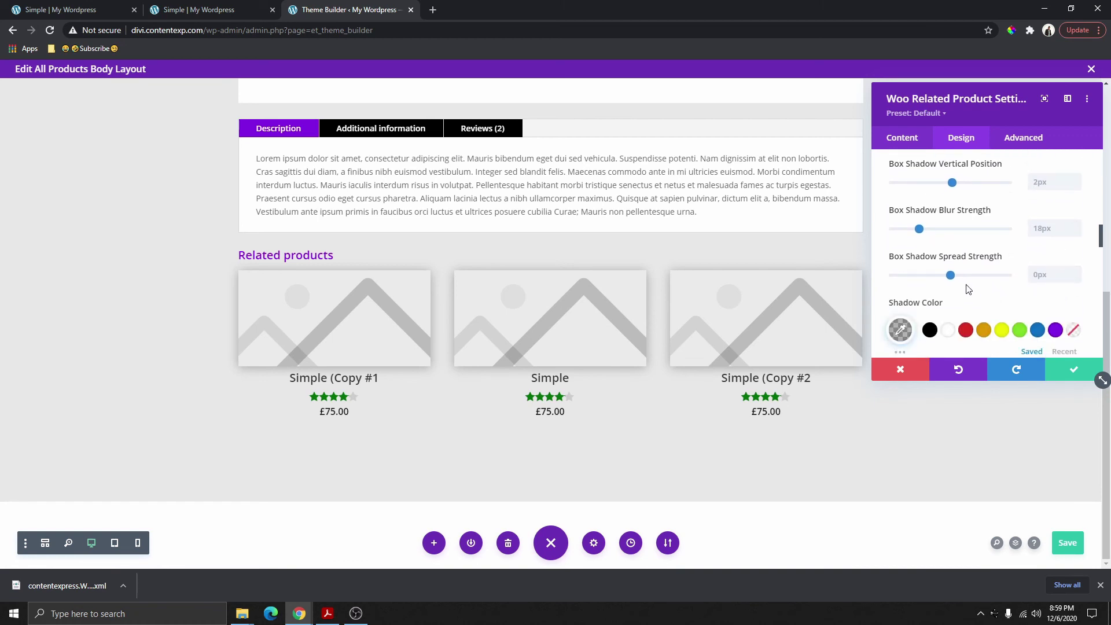
left_click_drag(950, 275, 945, 276)
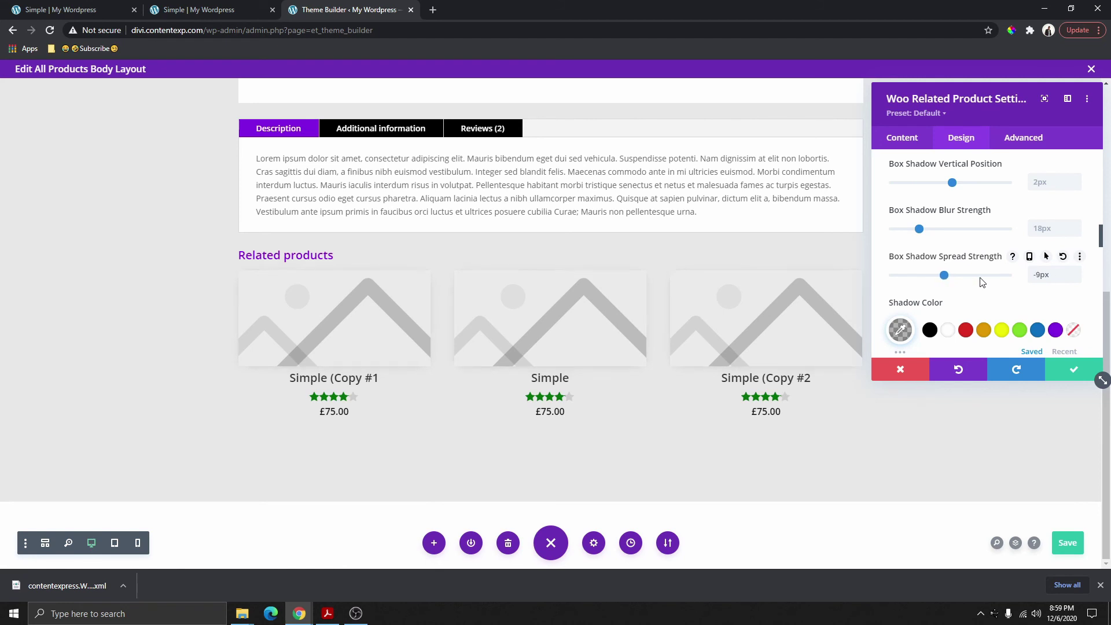
left_click(1078, 277)
key("Escape")
scroll(640, 312, "up", 6)
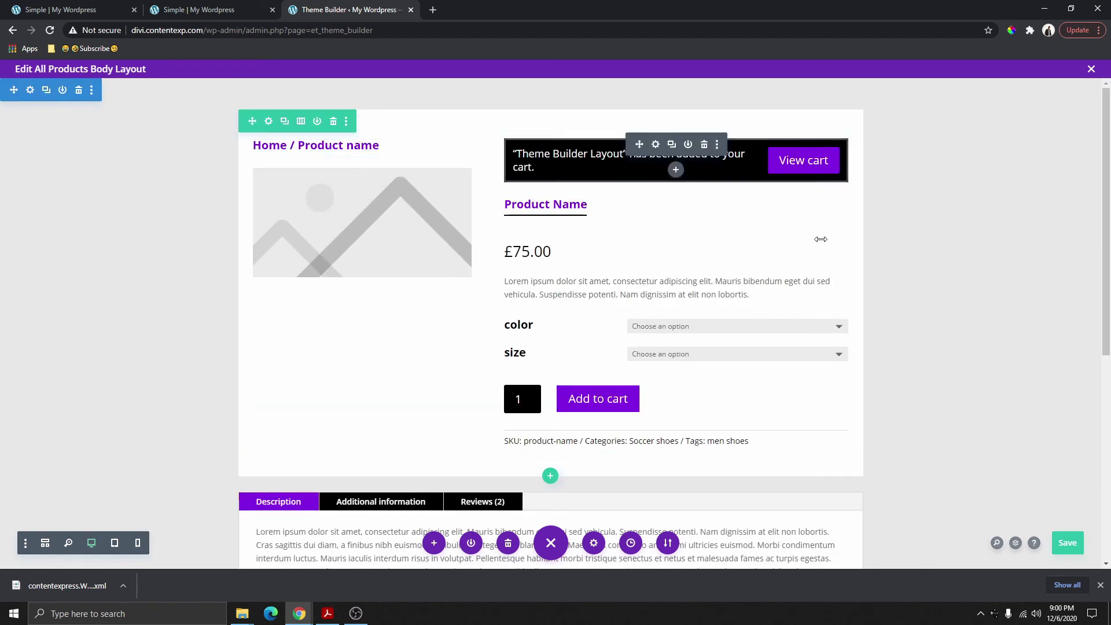
Exit the All Products body layout editor and save the Theme Builder changes.
scroll(810, 260, "down", 6)
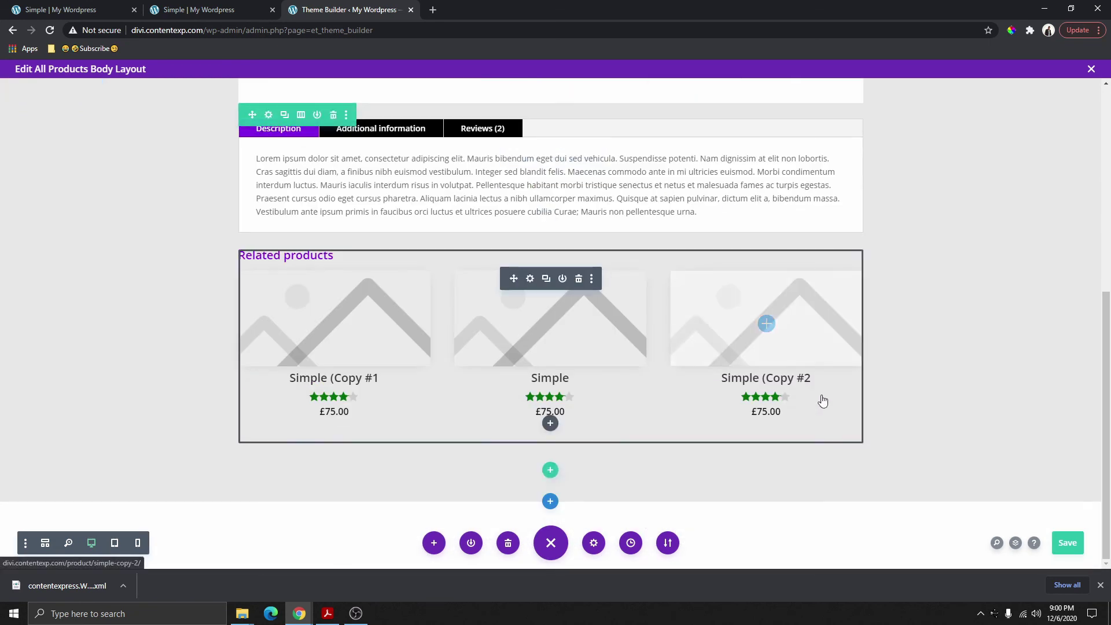
scroll(630, 367, "up", 6)
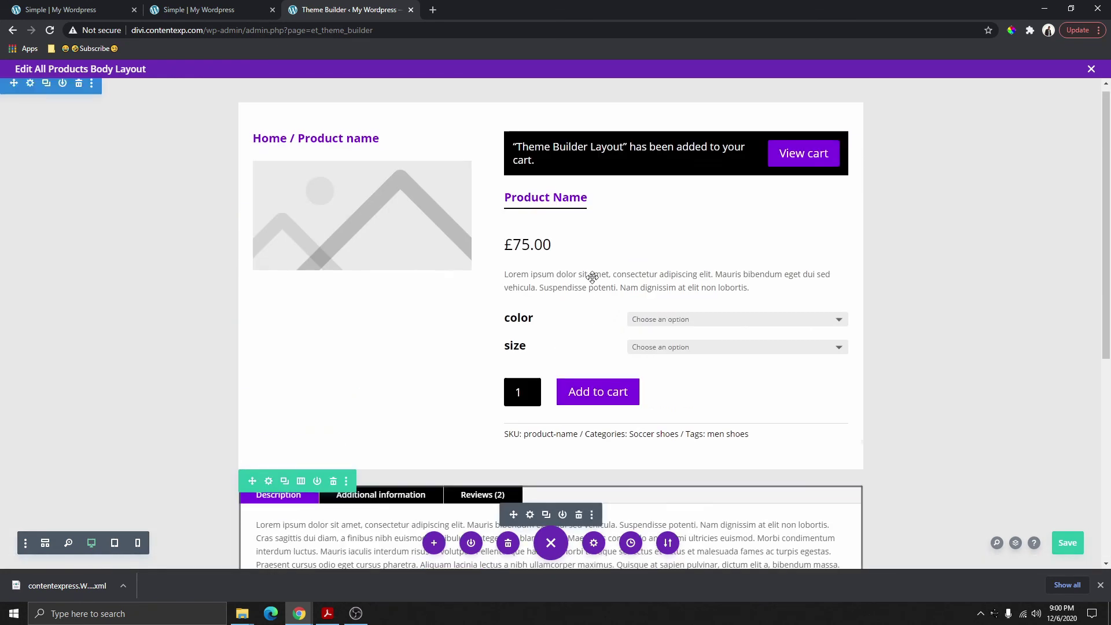
scroll(746, 168, "down", 6)
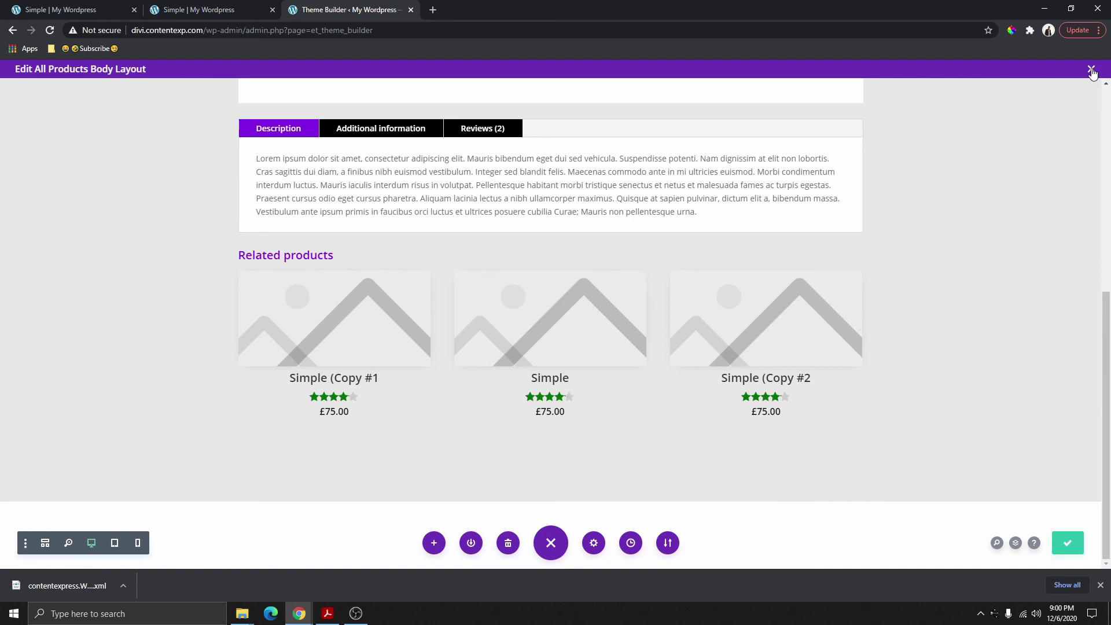
left_click(1091, 69)
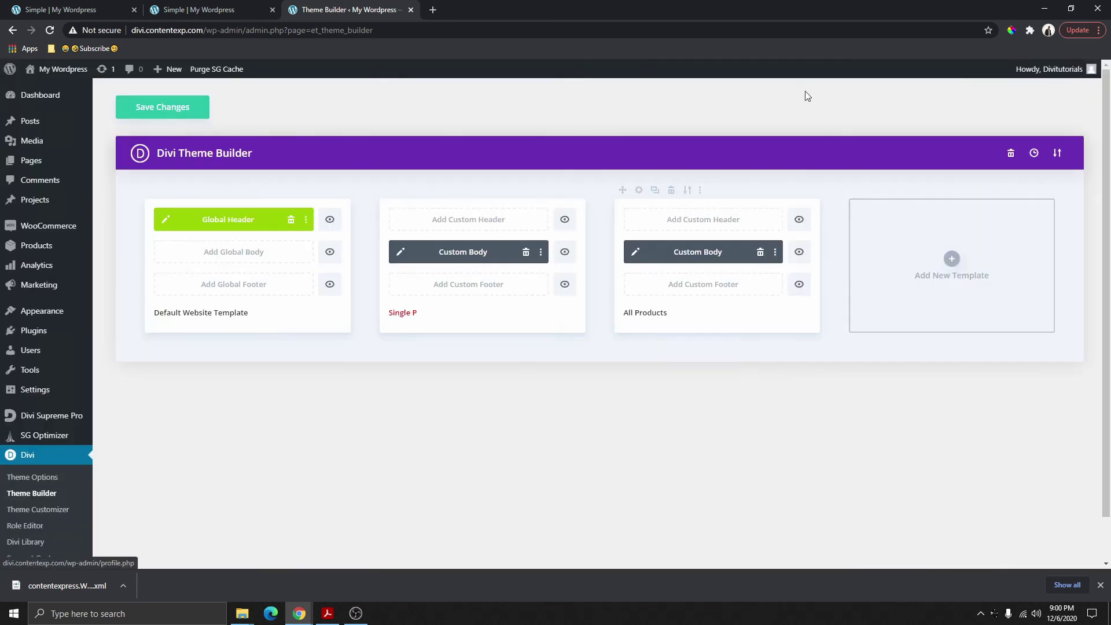
left_click(160, 108)
Reload the live product page and scroll through its new layout.
left_click(197, 10)
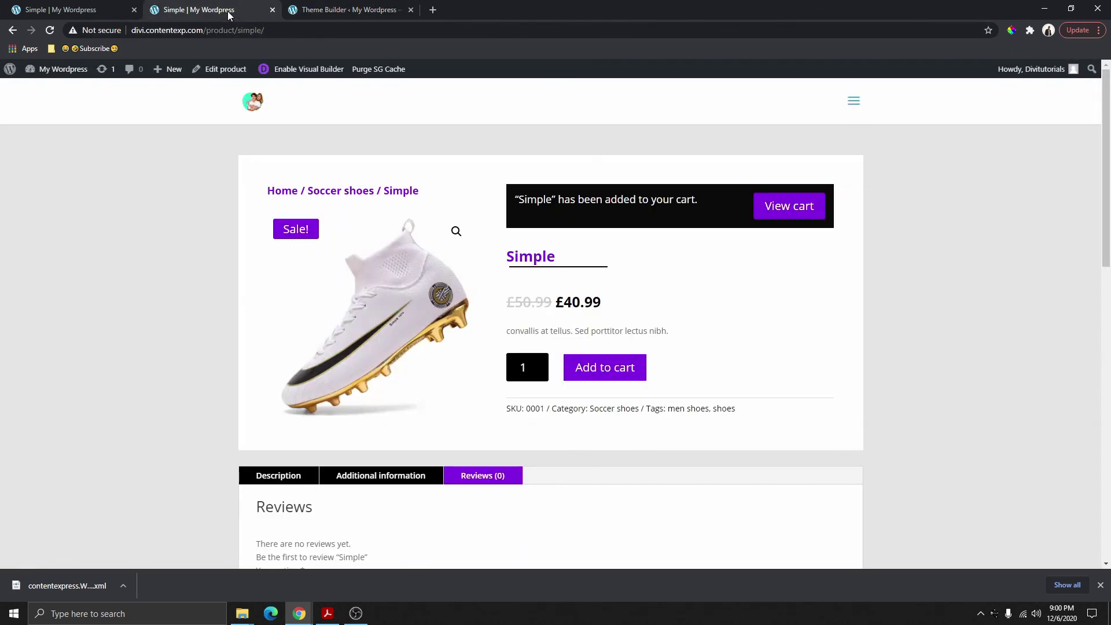
key("ctrl+shift+Tab")
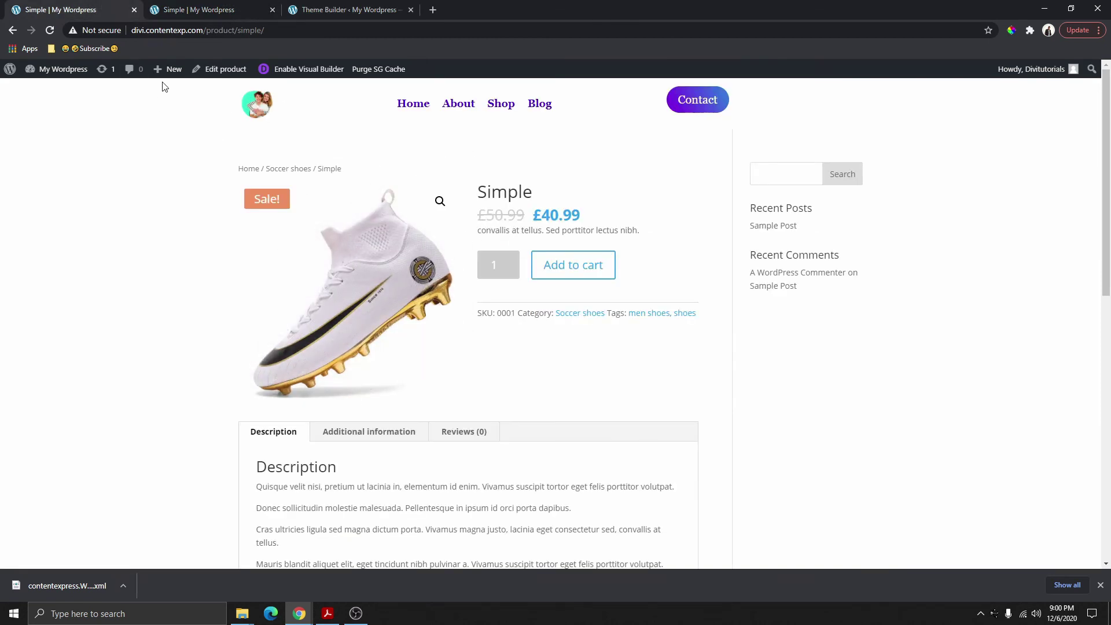
left_click(50, 32)
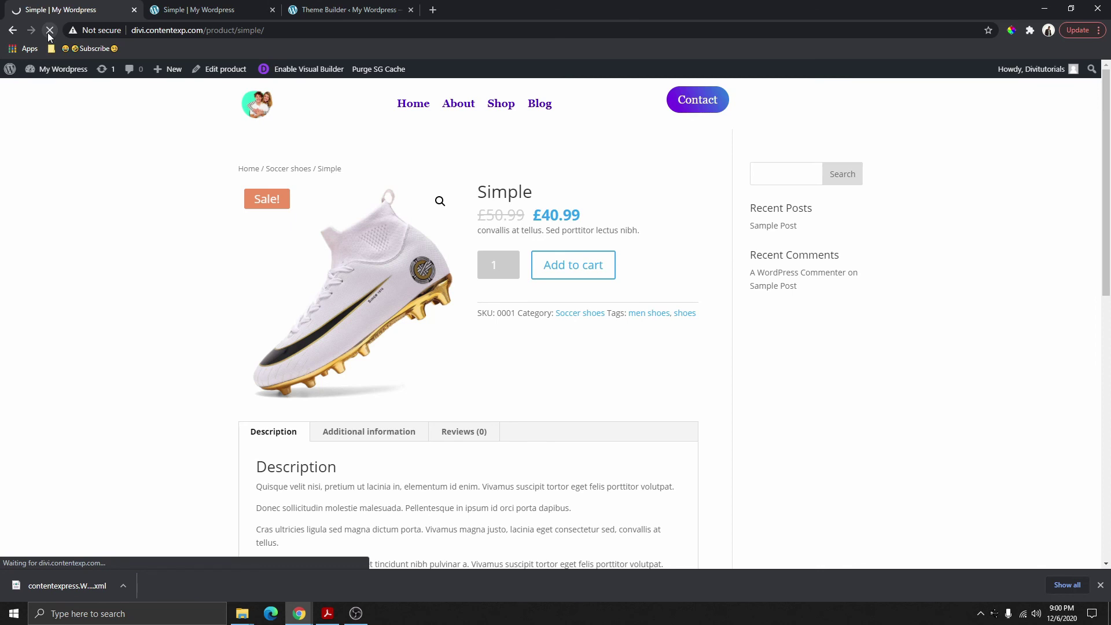
scroll(600, 182, "down", 7)
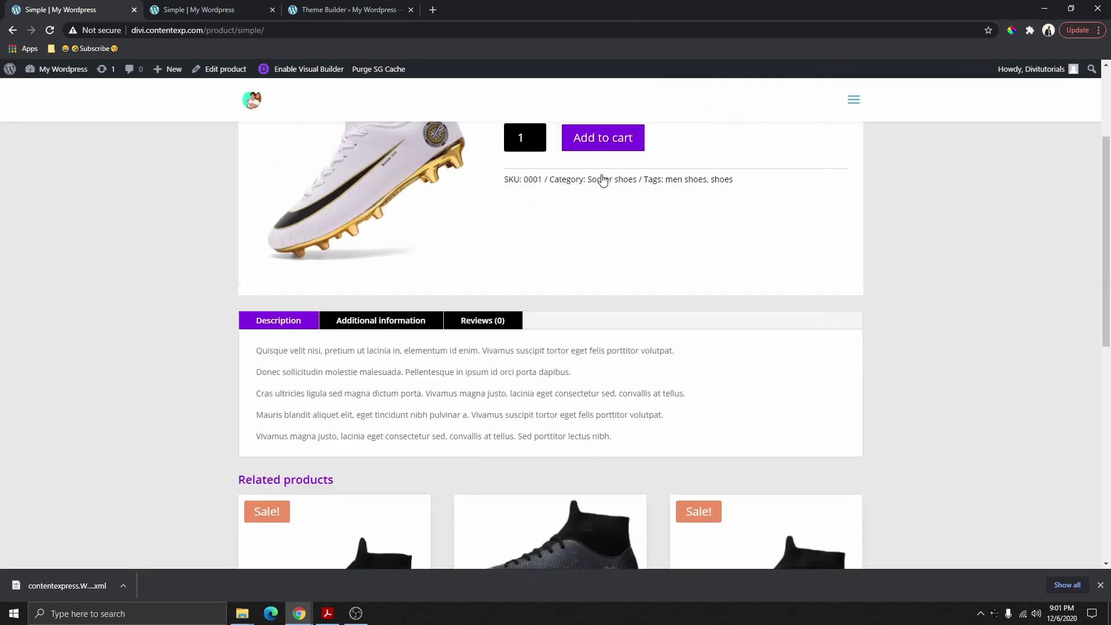
scroll(595, 326, "up", 7)
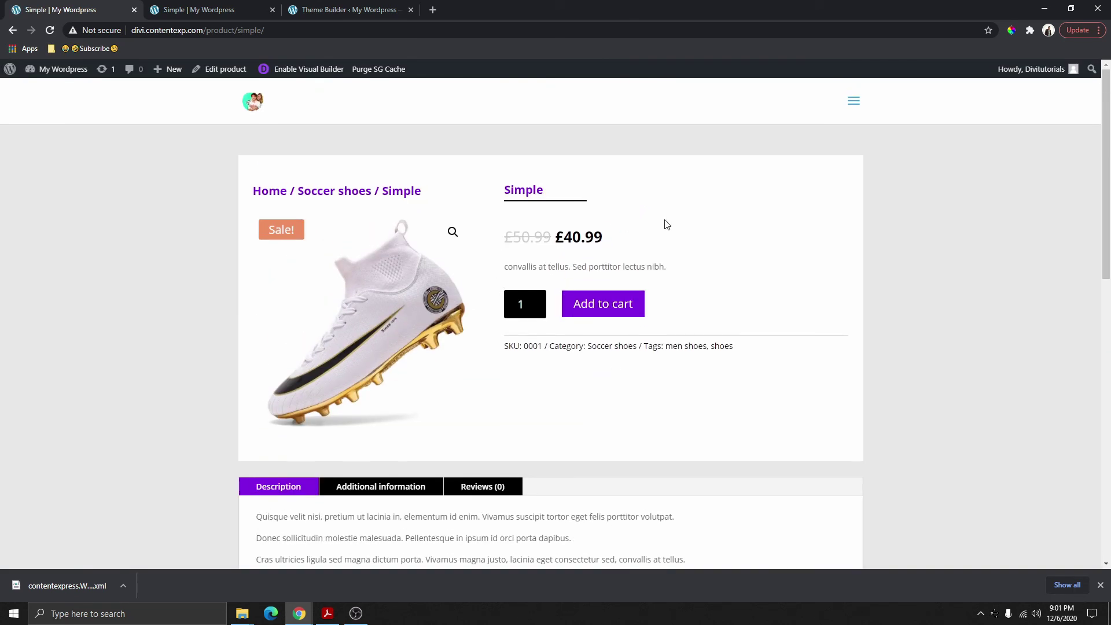
scroll(666, 237, "down", 7)
scroll(457, 231, "up", 7)
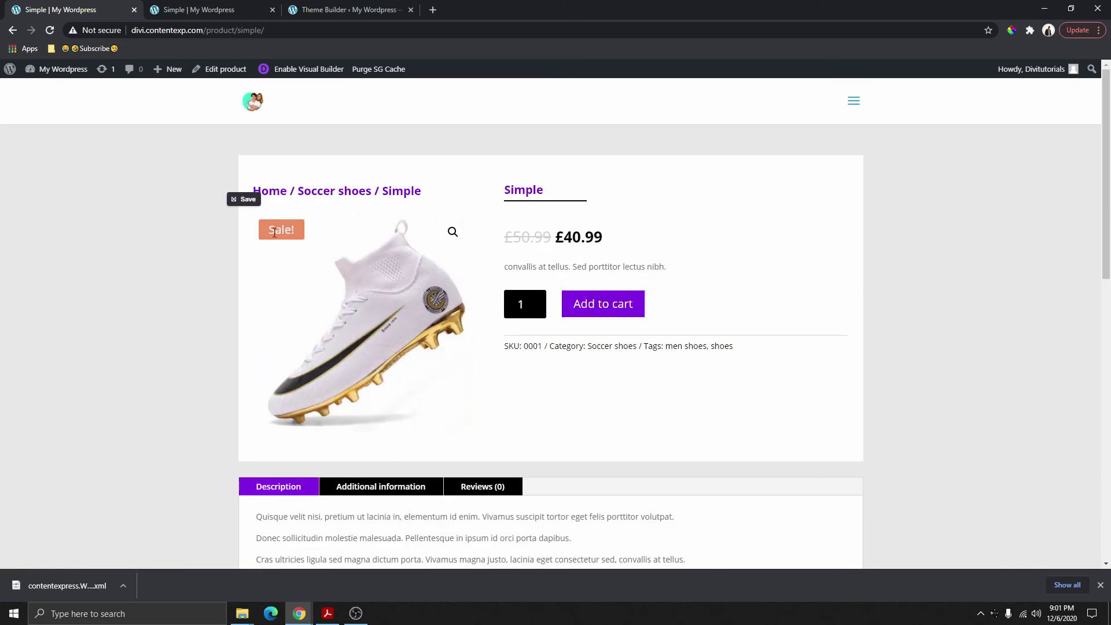
scroll(301, 260, "down", 6)
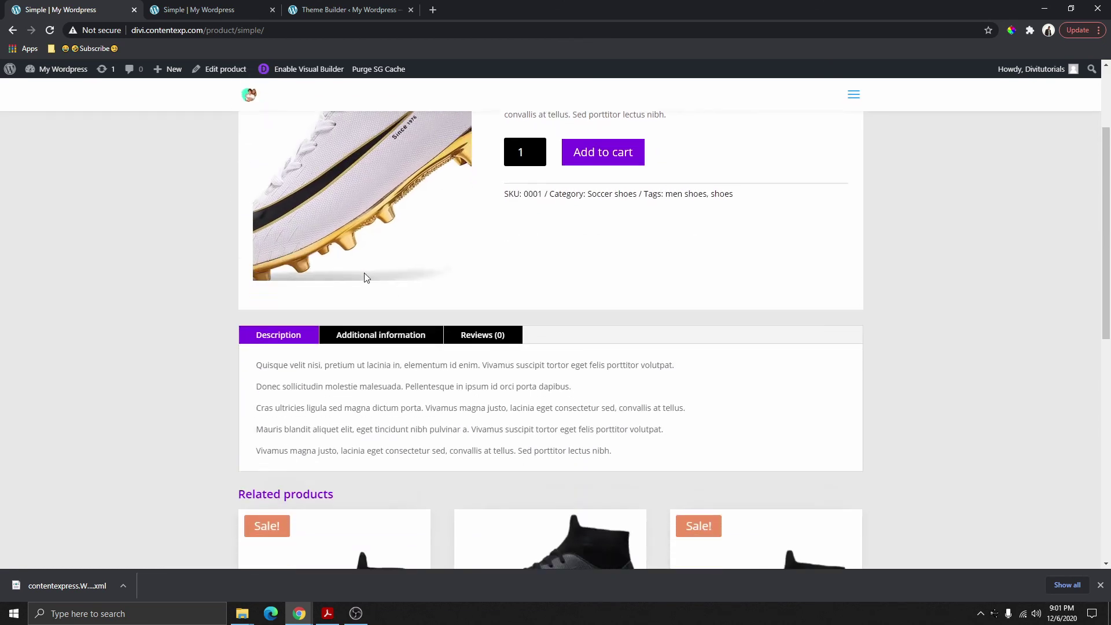
scroll(335, 260, "up", 6)
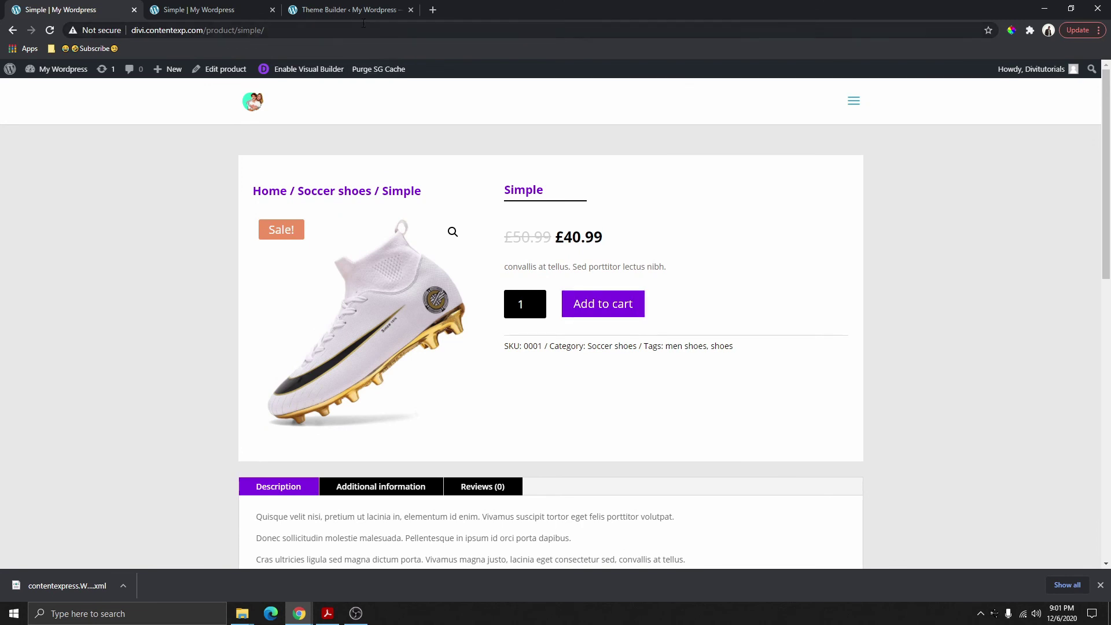
Check the other open product page's related products, then return to the Theme Builder.
left_click(217, 12)
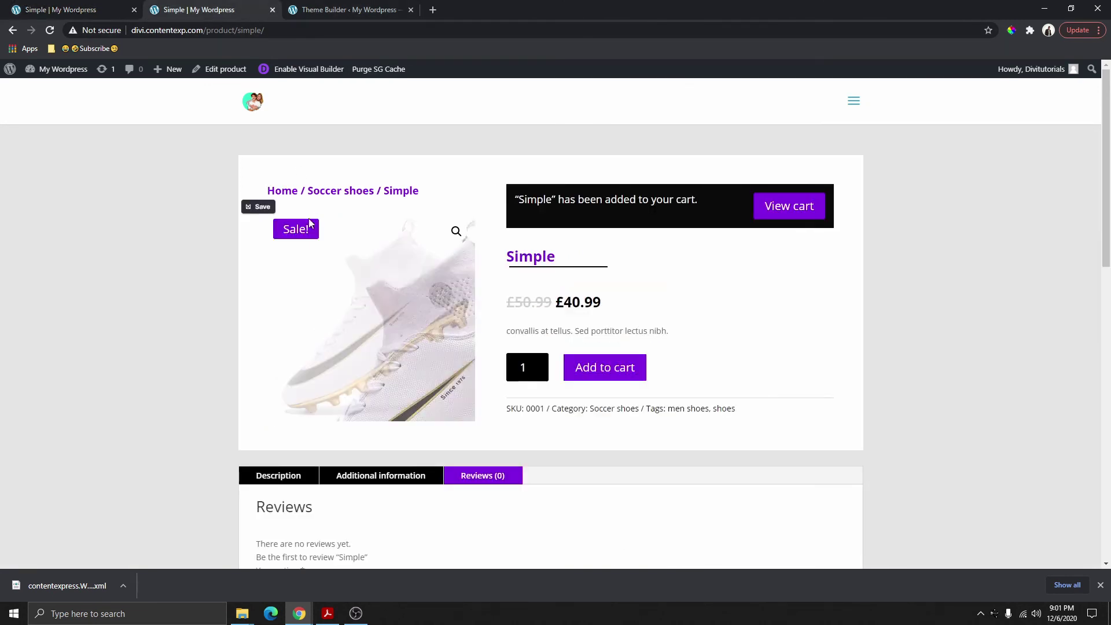
scroll(523, 293, "down", 8)
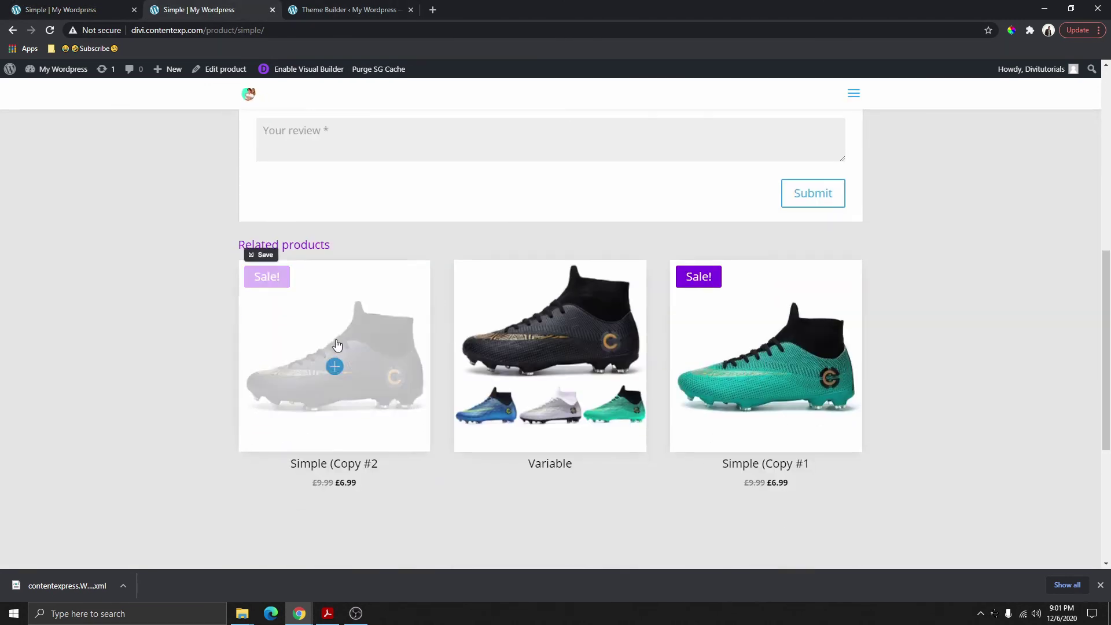
scroll(709, 325, "up", 8)
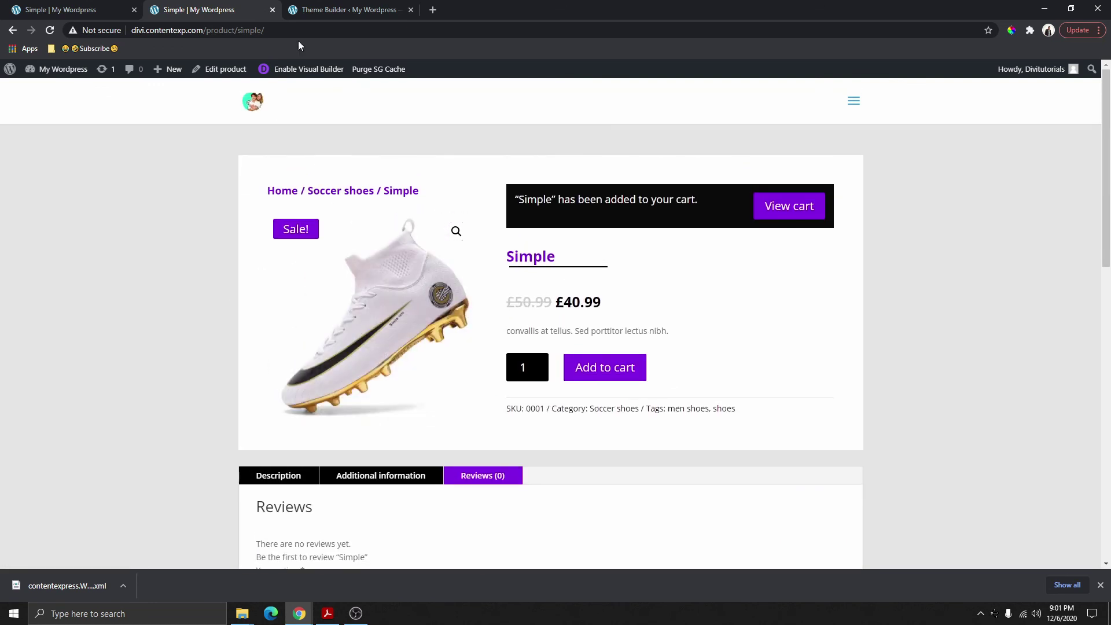
left_click(332, 13)
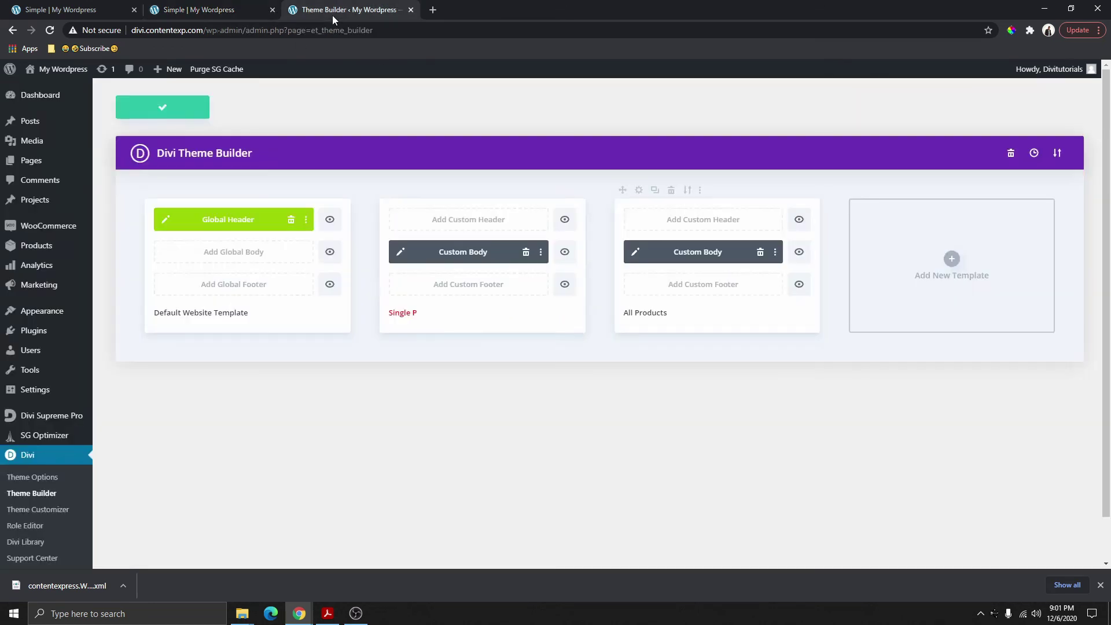
Reopen the All Products body layout and give the Woo Images sale badge purple background, white text.
left_click(637, 253)
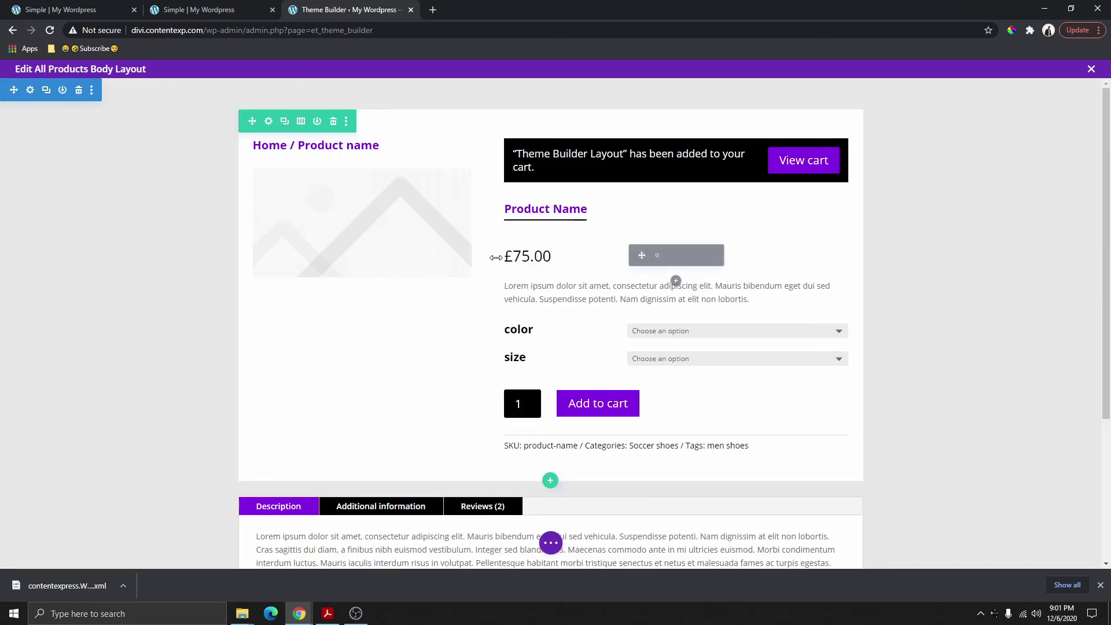
mouse_move(337, 209)
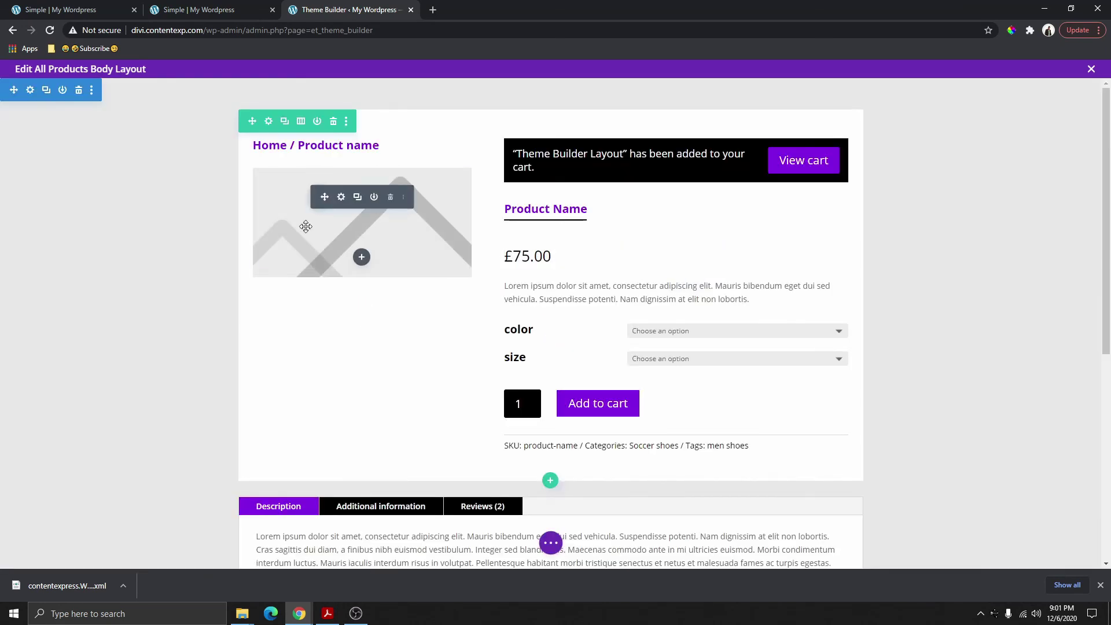
left_click(342, 198)
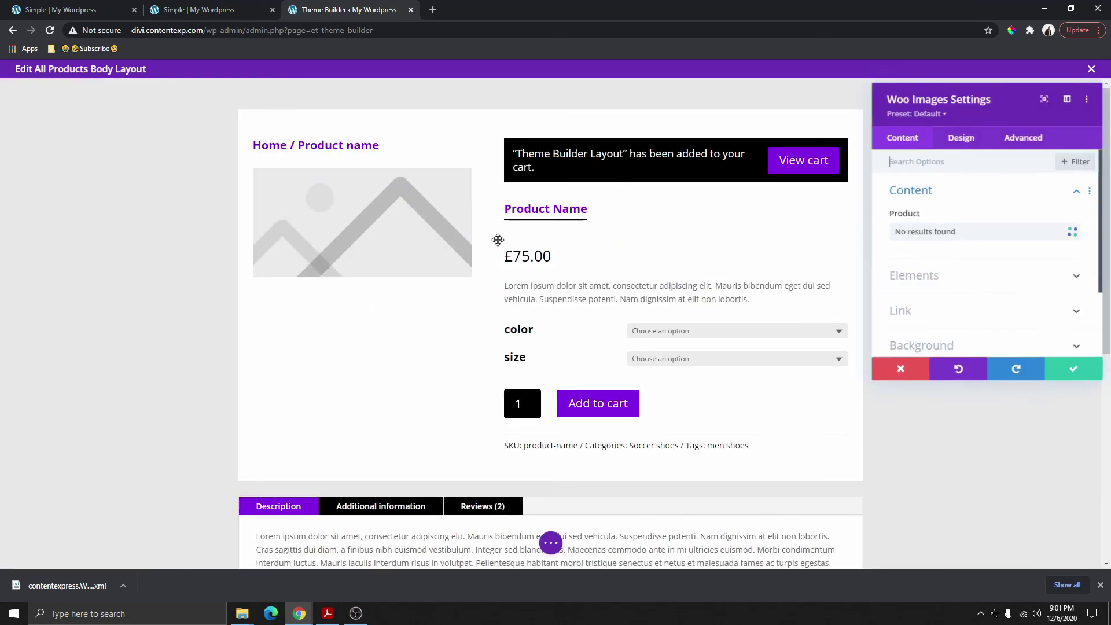
left_click(964, 140)
left_click(945, 227)
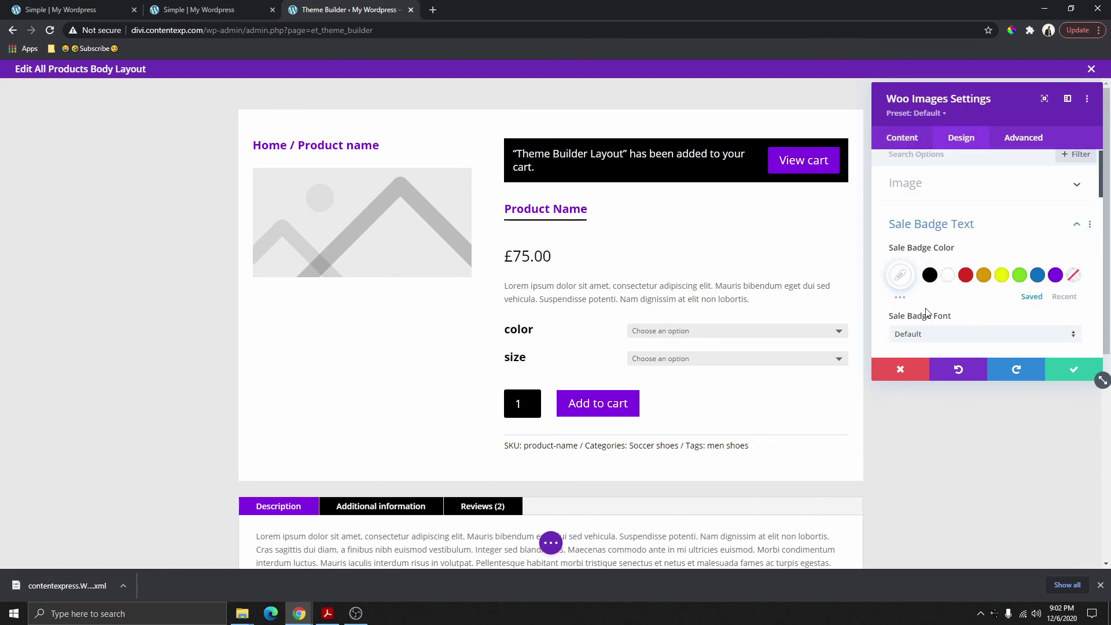
left_click(1055, 275)
scroll(983, 272, "down", 2)
scroll(982, 273, "down", 2)
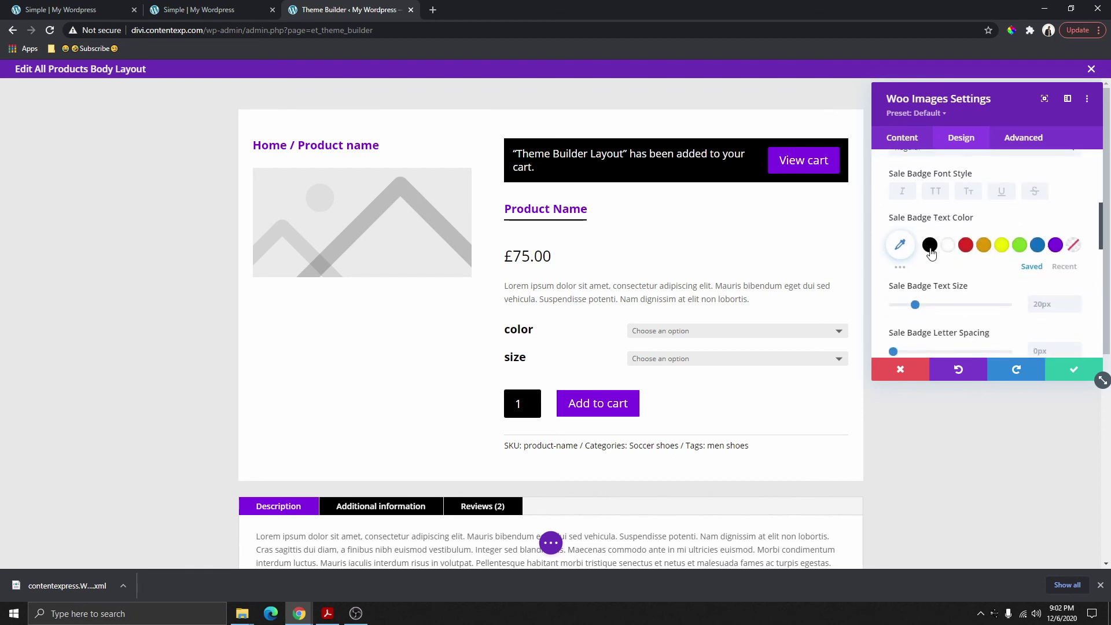
left_click(948, 245)
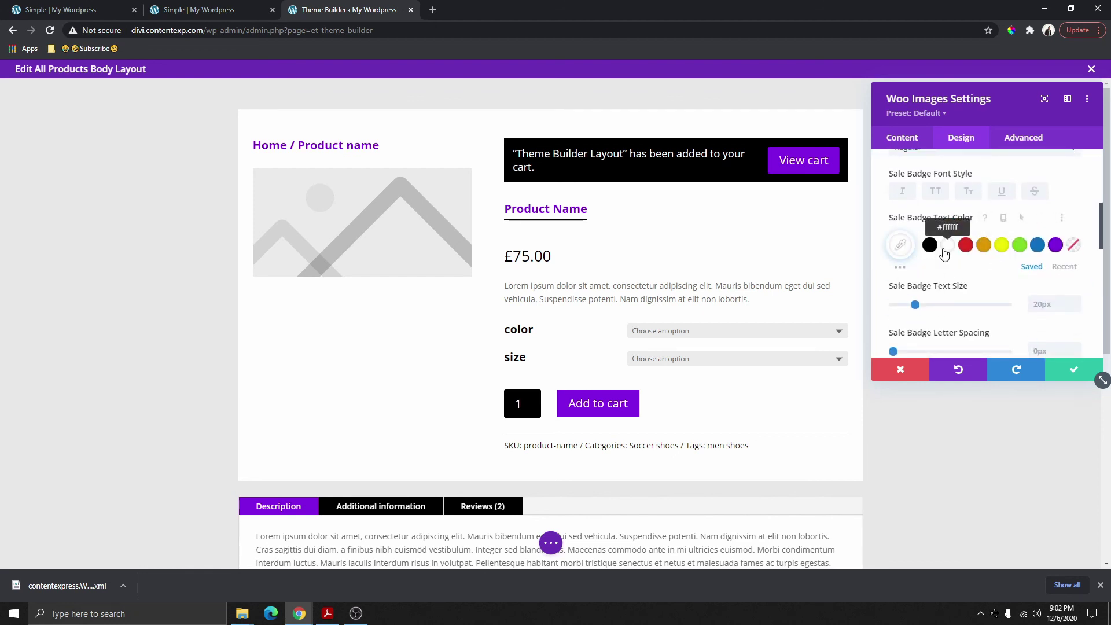
left_click(1074, 374)
scroll(660, 297, "down", 6)
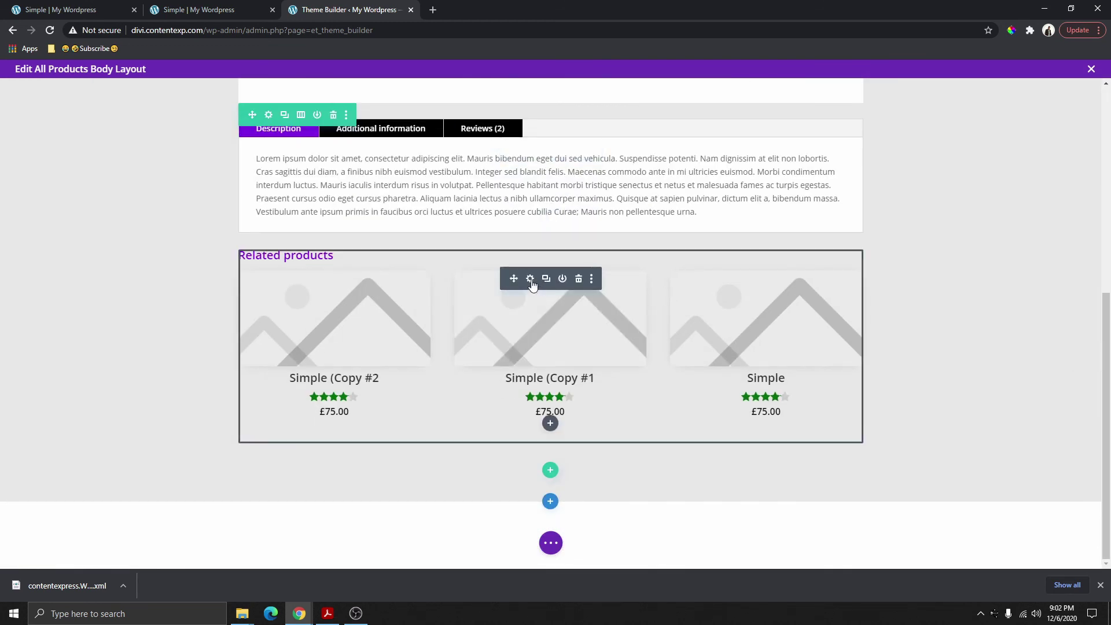
Give the Woo Related Product sale badges a purple background and white text.
left_click(532, 280)
left_click(961, 139)
scroll(963, 211, "down", 2)
scroll(955, 226, "down", 2)
left_click(944, 268)
scroll(967, 264, "down", 4)
scroll(962, 252, "up", 1)
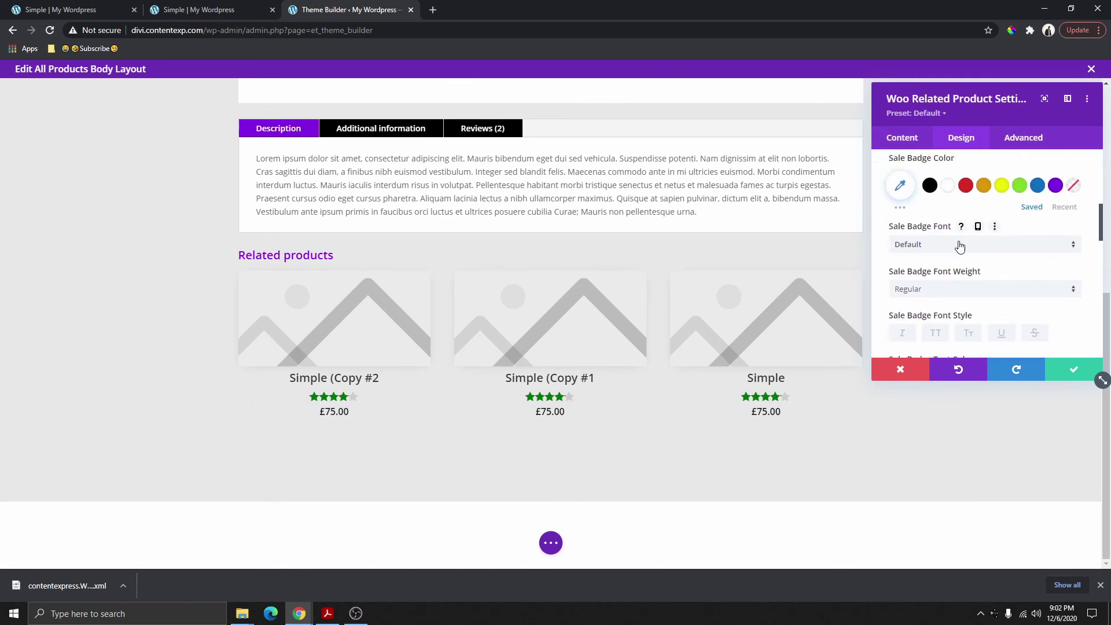
scroll(926, 204, "up", 1)
left_click(1056, 217)
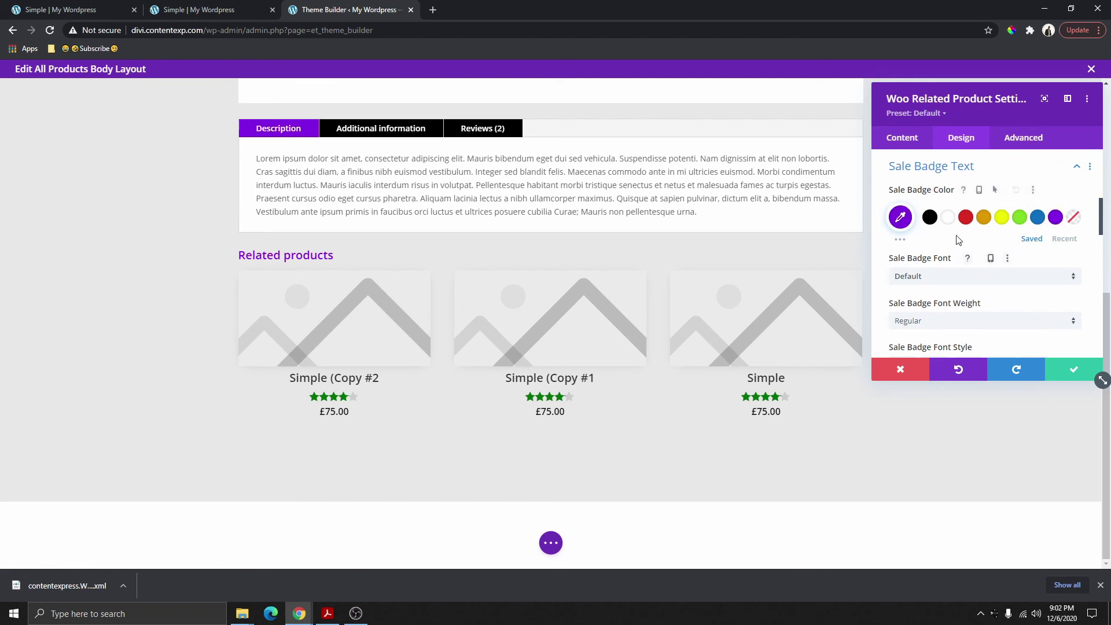
scroll(955, 243, "down", 4)
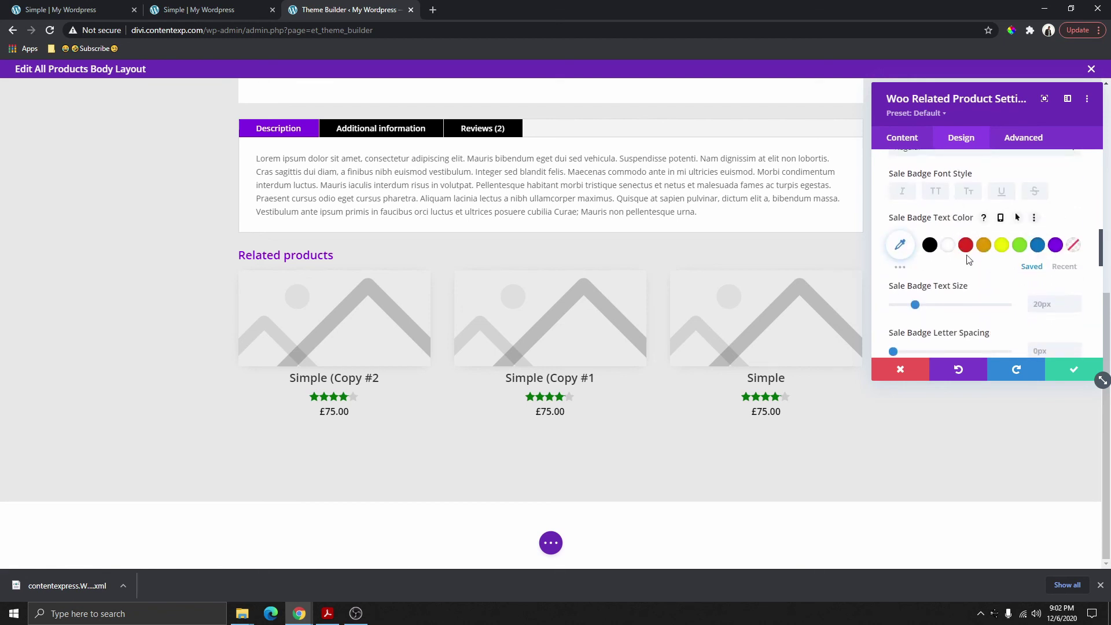
left_click(947, 244)
left_click(1075, 372)
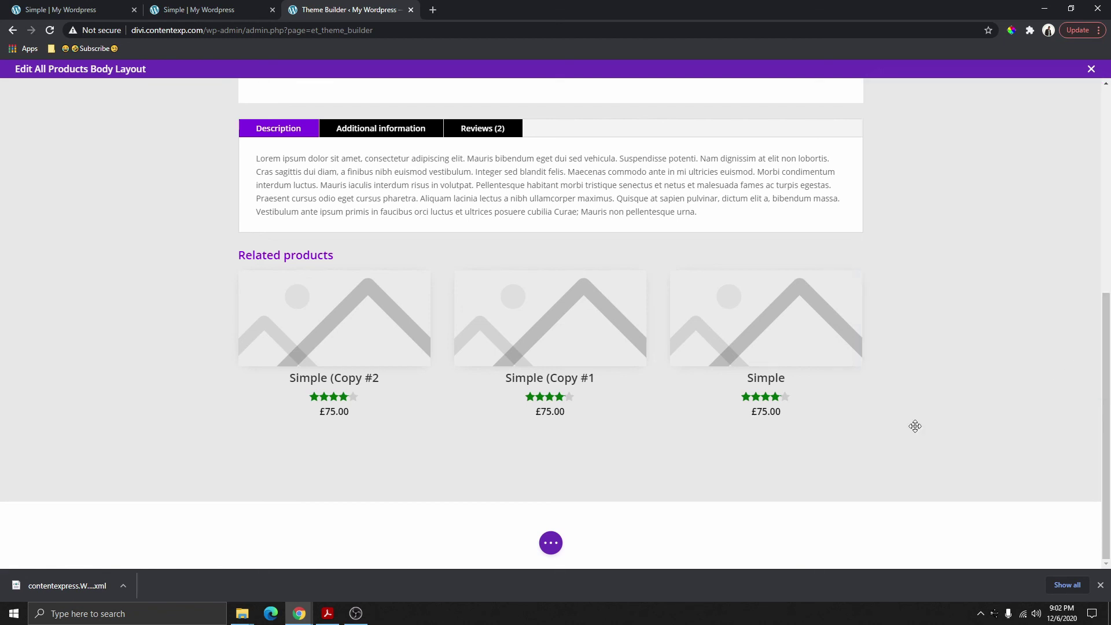
left_click(551, 543)
Save the body layout, exit the editor and save the Theme Builder changes.
left_click(1067, 545)
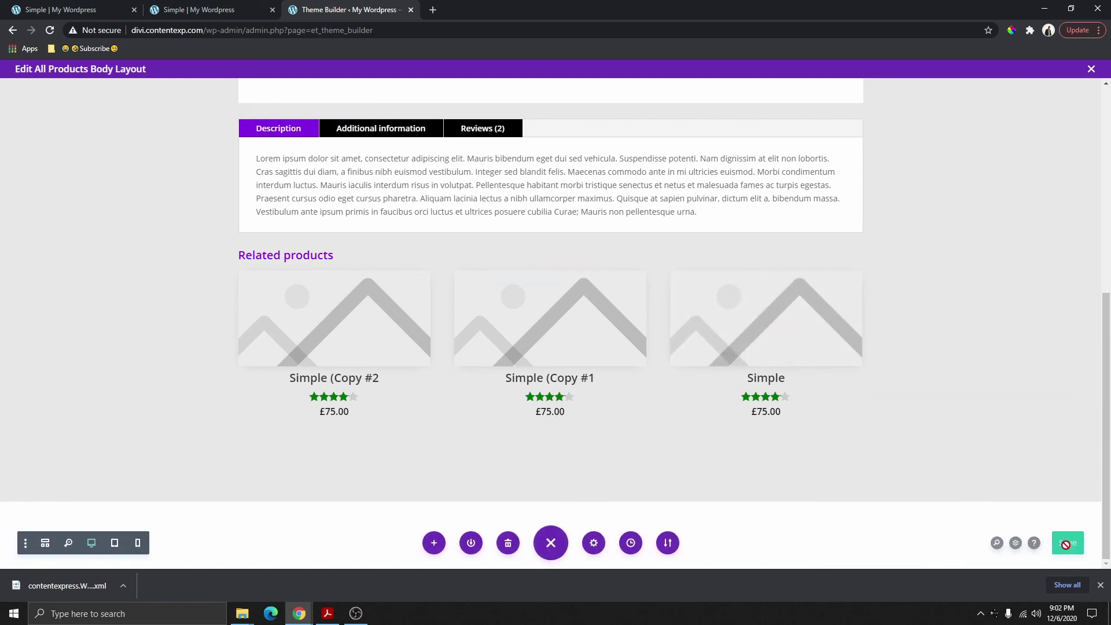
left_click(1091, 69)
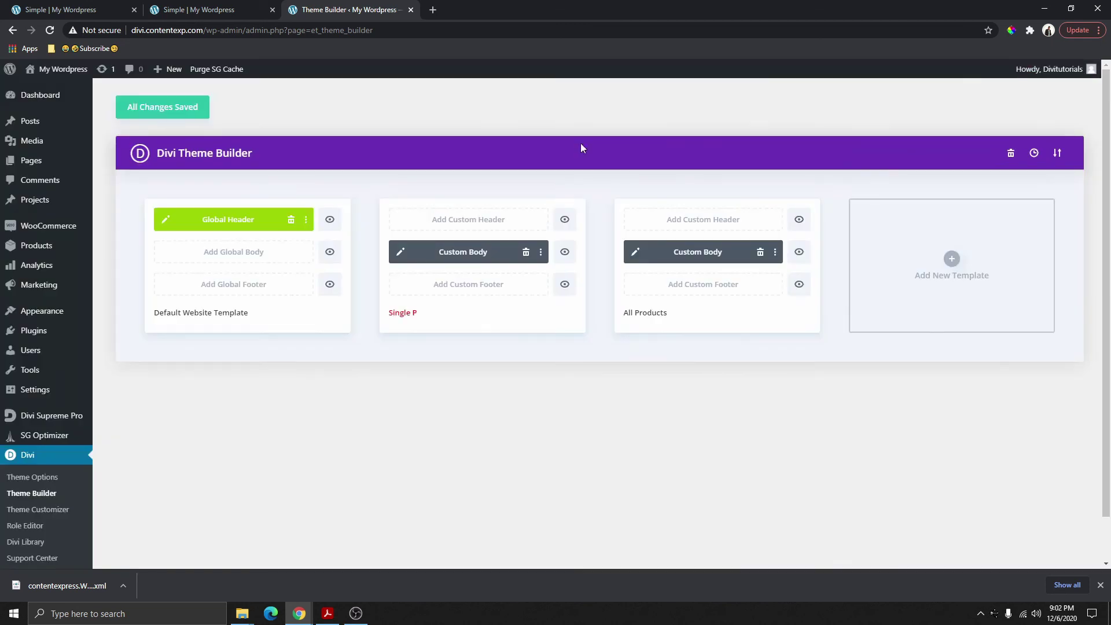
left_click(165, 111)
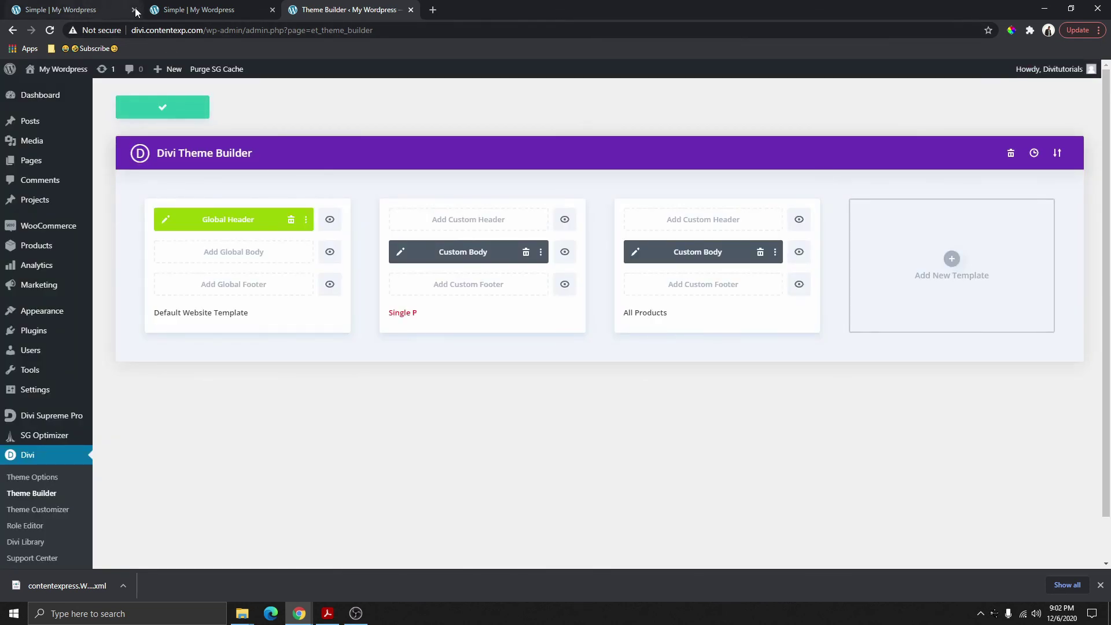
Reload the live product page to confirm the purple Sale! badge.
left_click(107, 10)
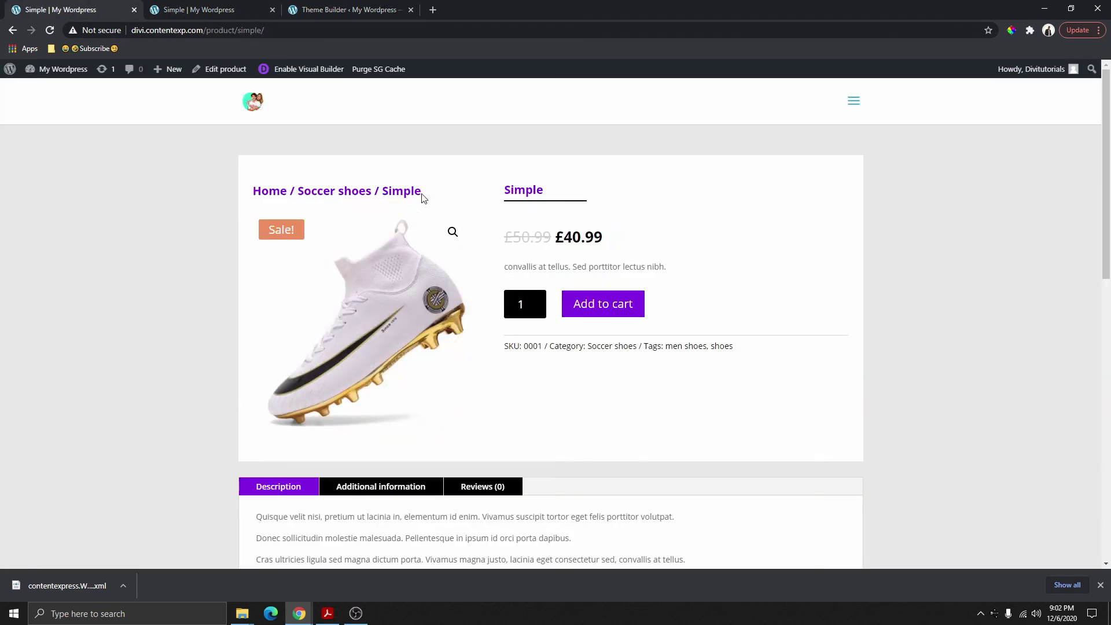
left_click(50, 30)
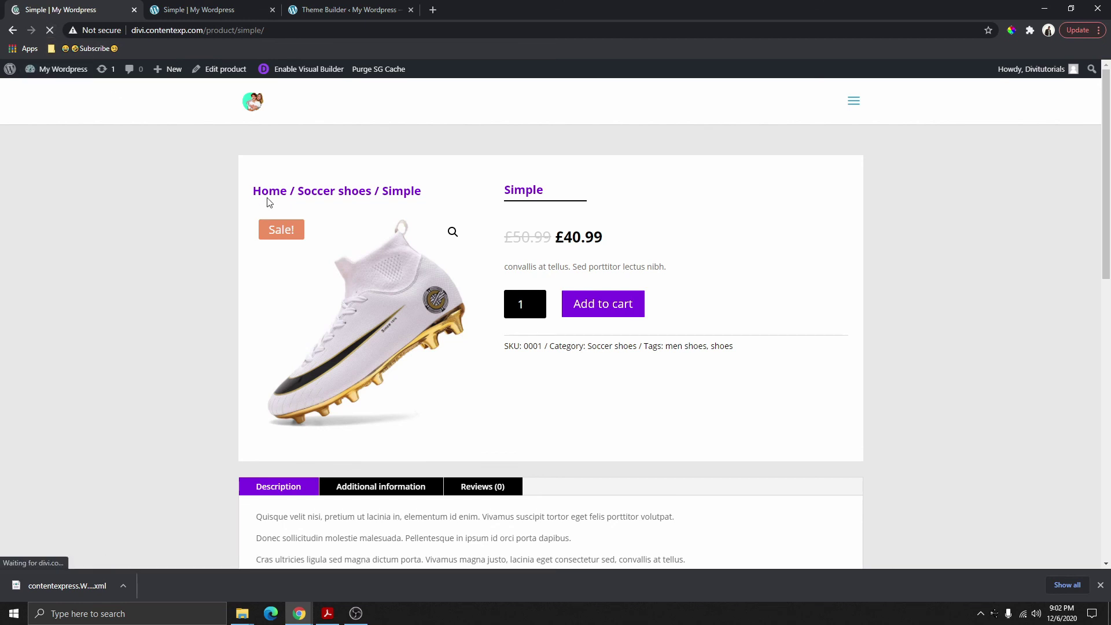
scroll(543, 273, "down", 8)
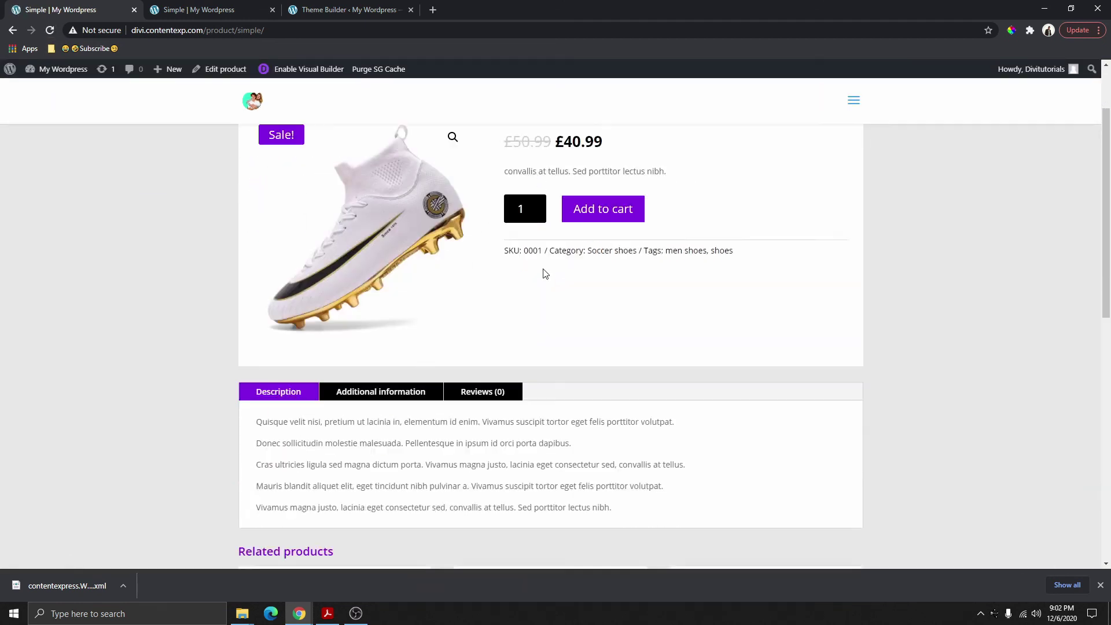
scroll(534, 397, "up", 8)
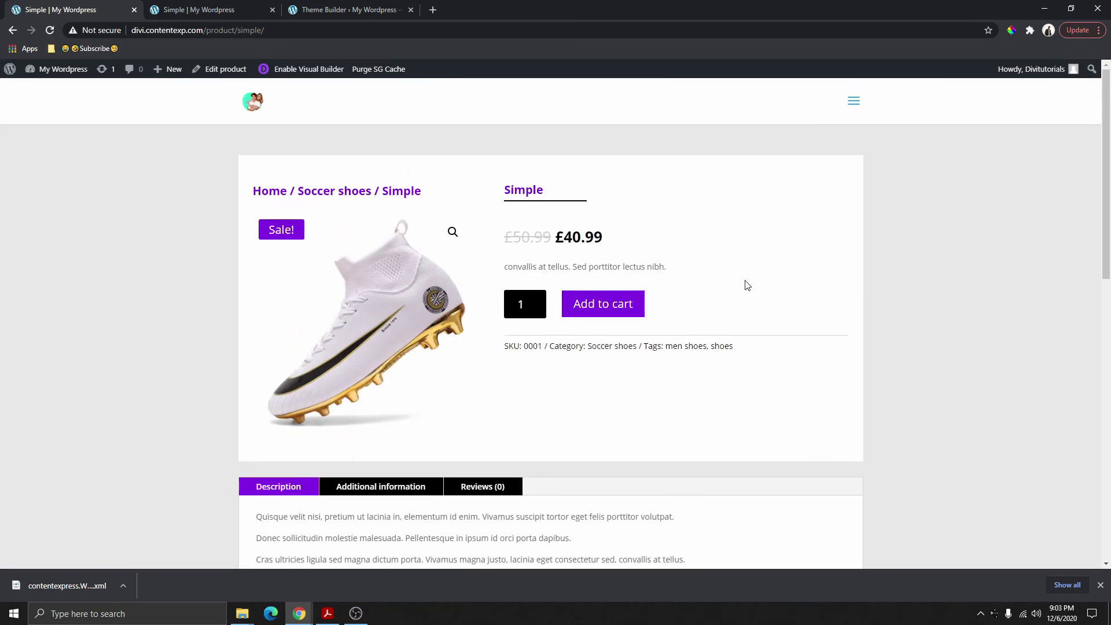